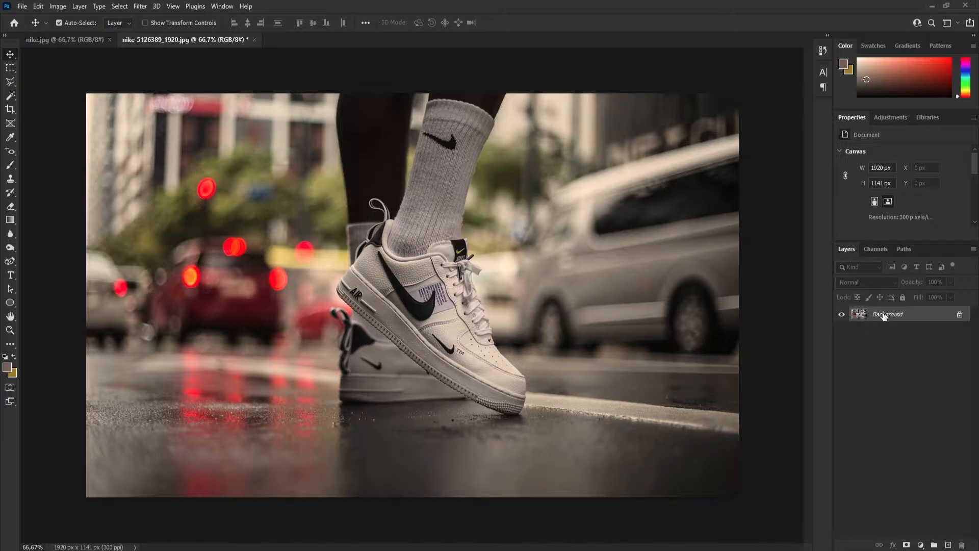
- Convert the locked Background into an editable layer named "Initial Background"
double_click(903, 316)
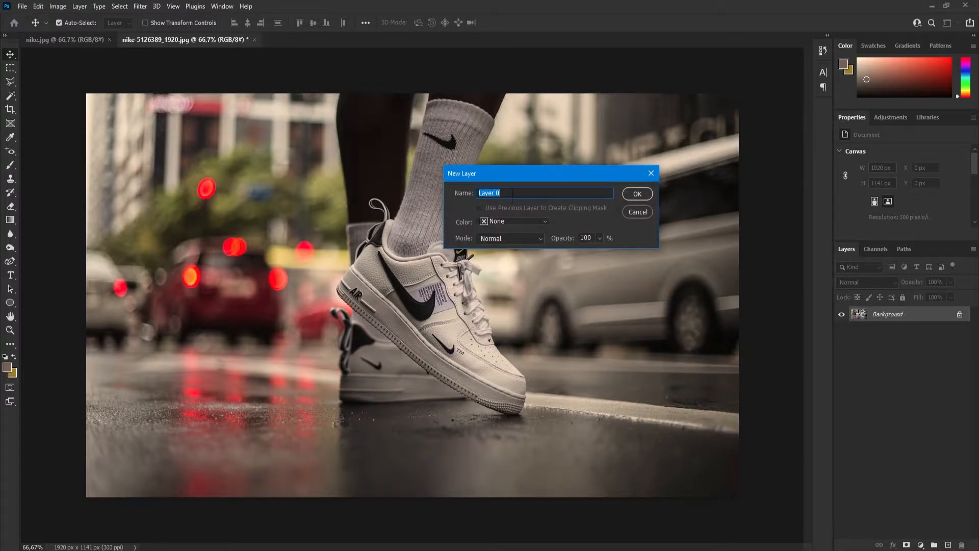
key("BackSpace")
type("Initial Background")
key("Return")
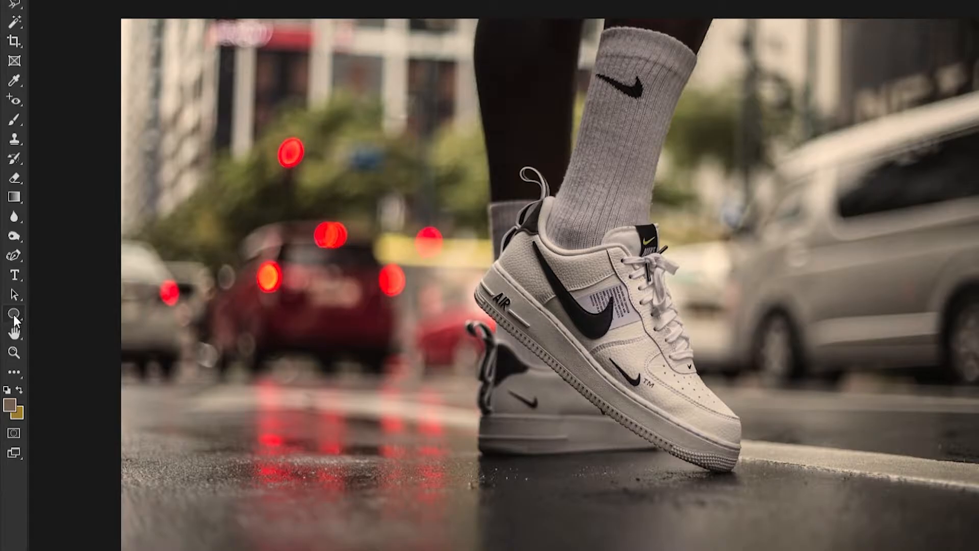
- Draw a circle about 1009 px in diameter with the Ellipse tool and move it towards the photo's upper-left corner
left_click(13, 315)
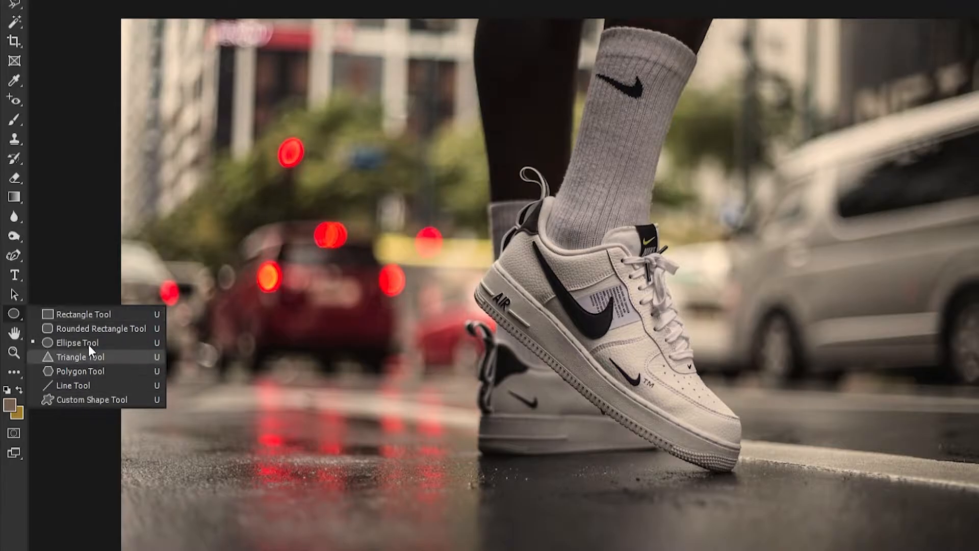
left_click(64, 342)
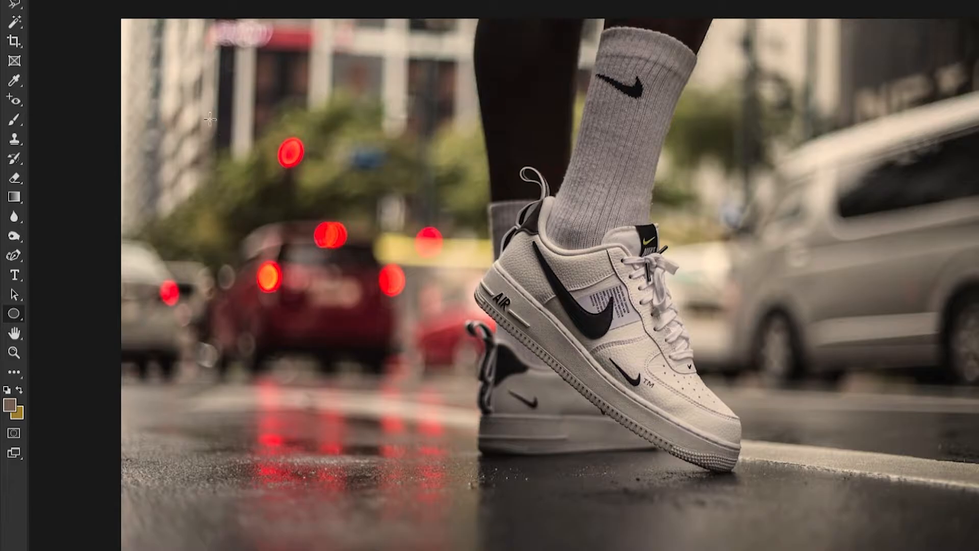
left_click_drag(210, 123, 499, 425)
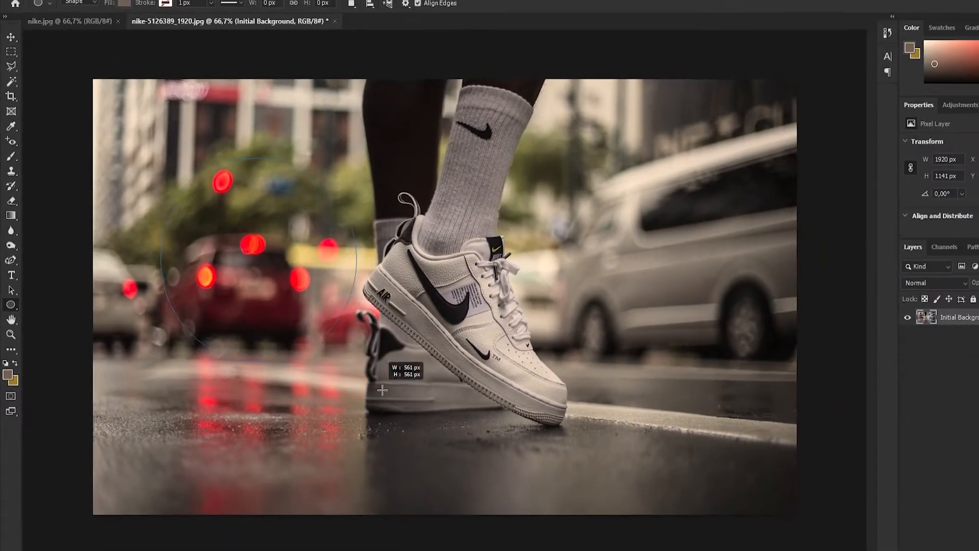
left_click_drag(382, 390, 642, 541)
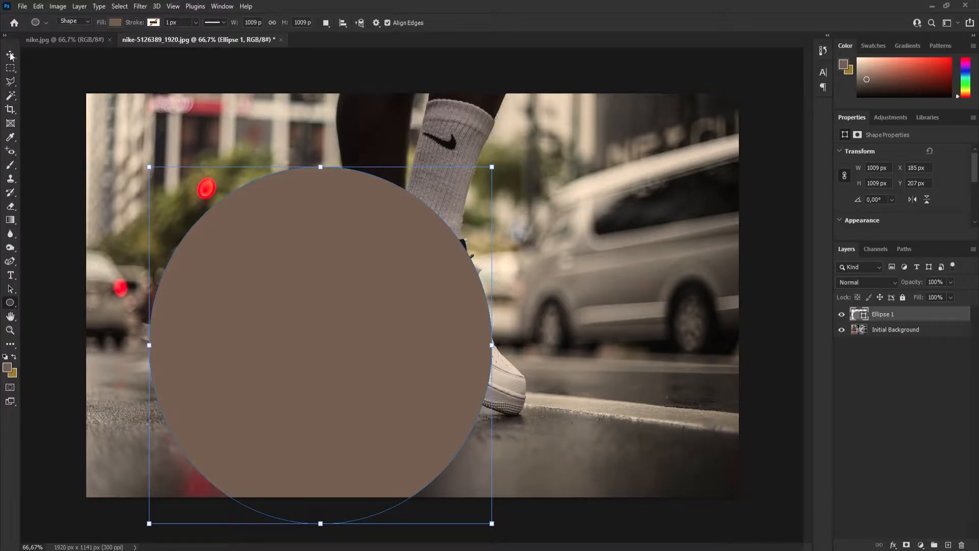
left_click(11, 55)
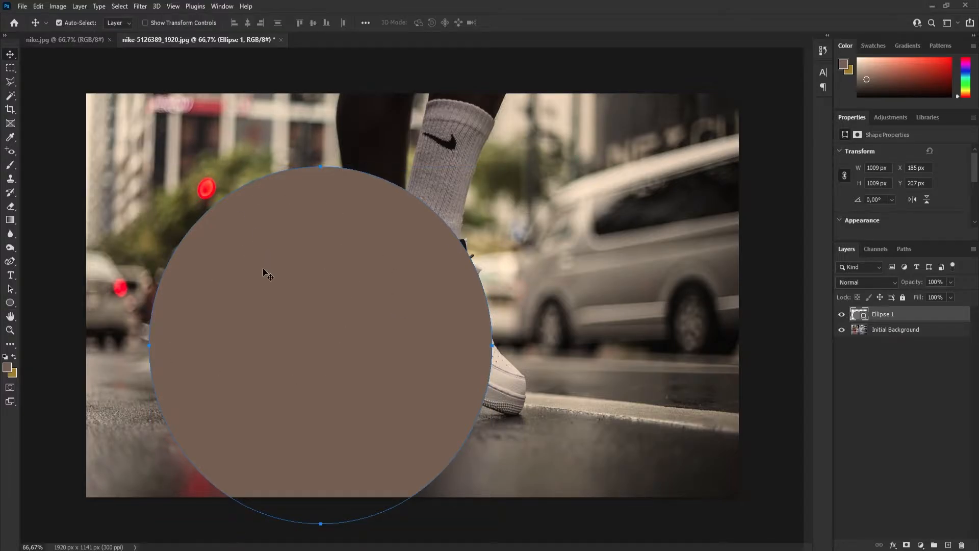
left_click_drag(289, 294, 222, 235)
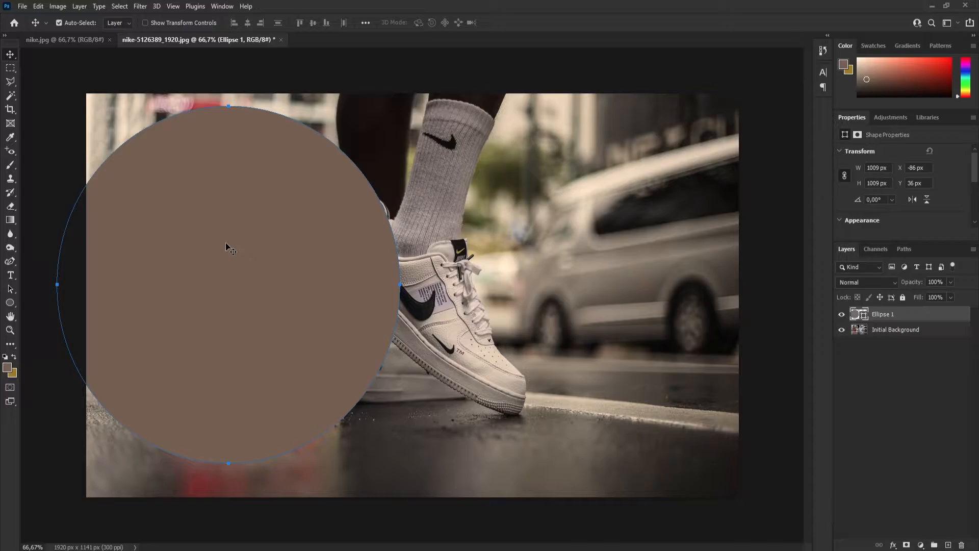
key("ctrl+t")
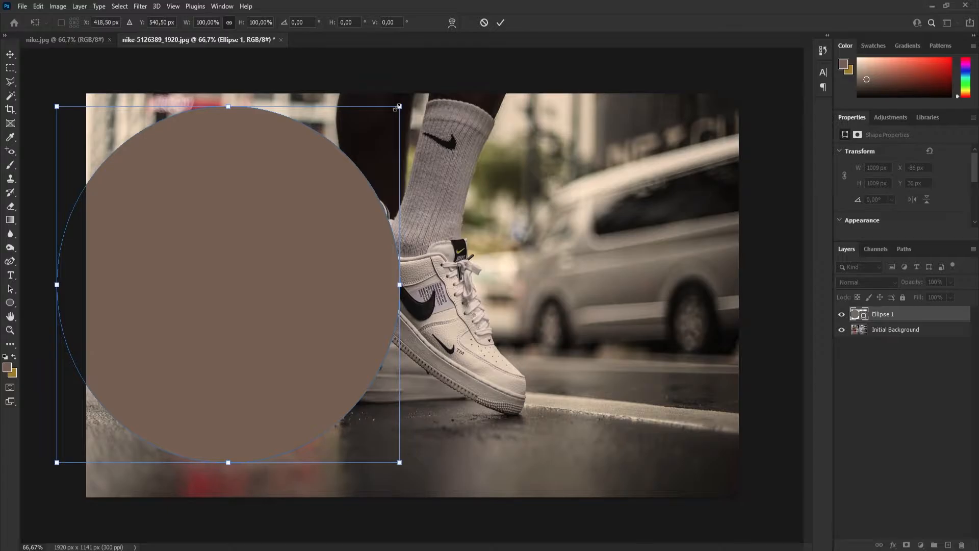
left_click_drag(400, 106, 474, 65)
left_click_drag(332, 222, 270, 241)
- Using nike.jpg as reference, enlarge the circle to about 1370 px and position it so it extends beyond the photo's left, top and bottom edges
left_click(58, 39)
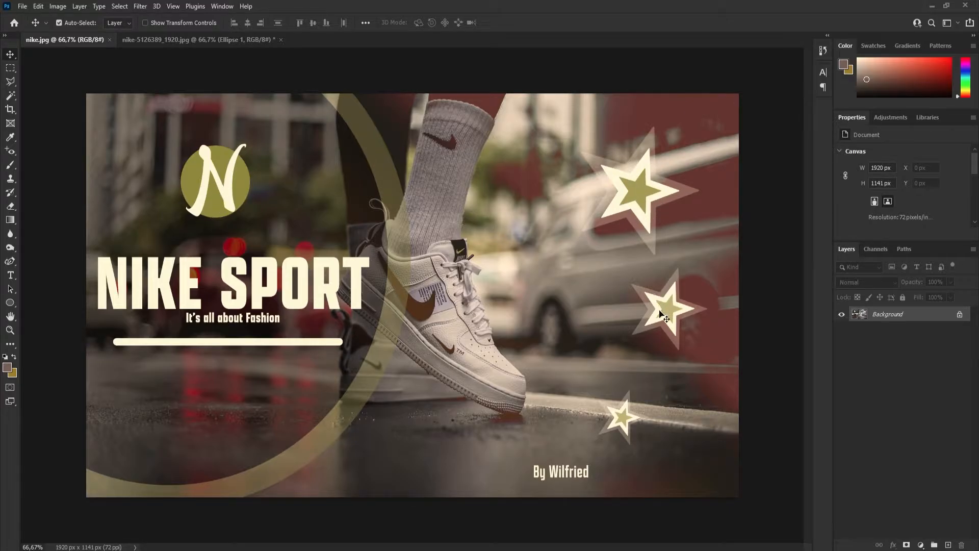
left_click(148, 39)
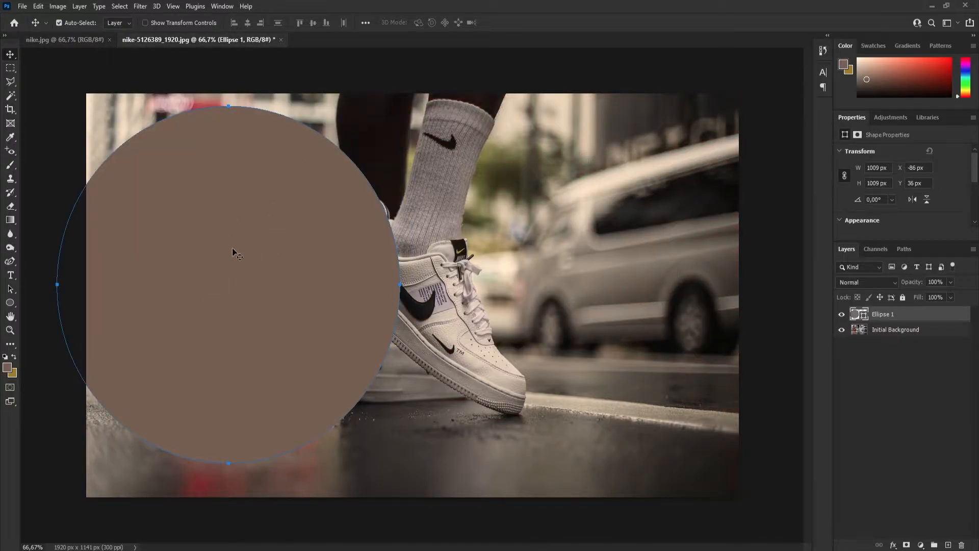
left_click_drag(242, 289, 213, 280)
key("ctrl+t")
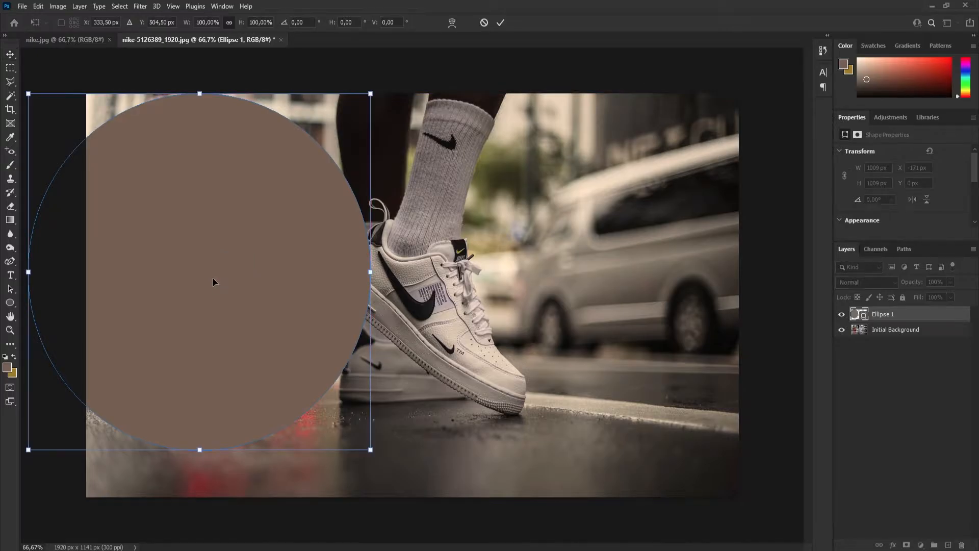
left_click_drag(368, 452, 432, 523)
left_click_drag(269, 349, 235, 322)
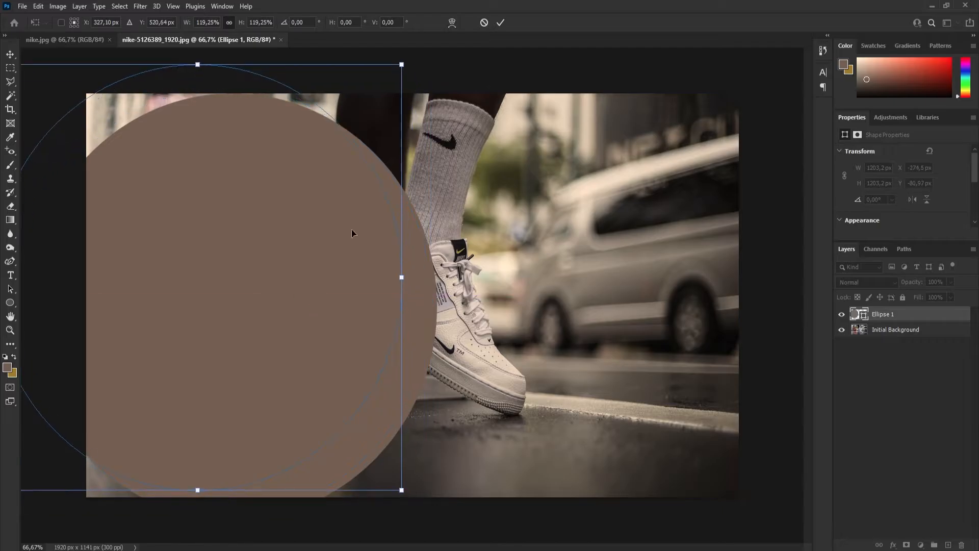
left_click_drag(401, 490, 444, 527)
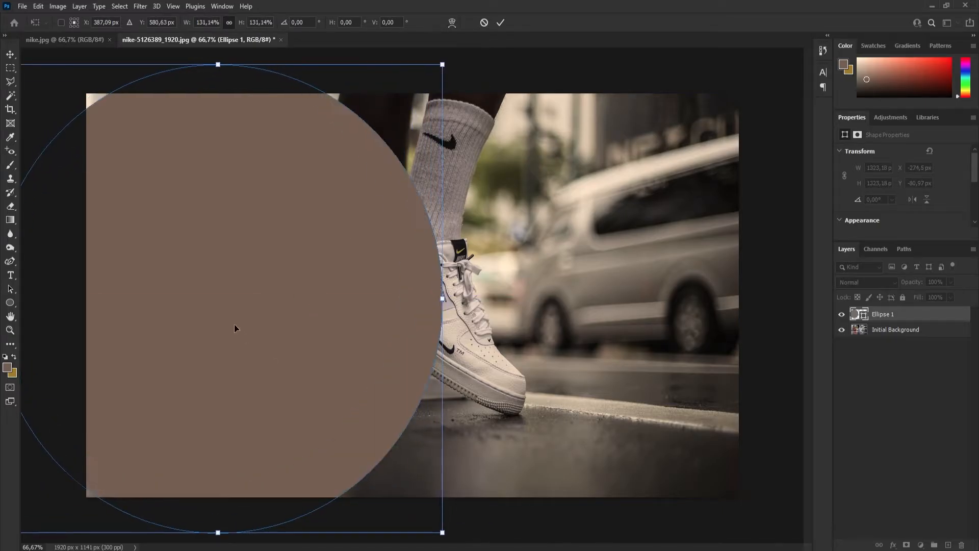
left_click_drag(234, 323, 206, 301)
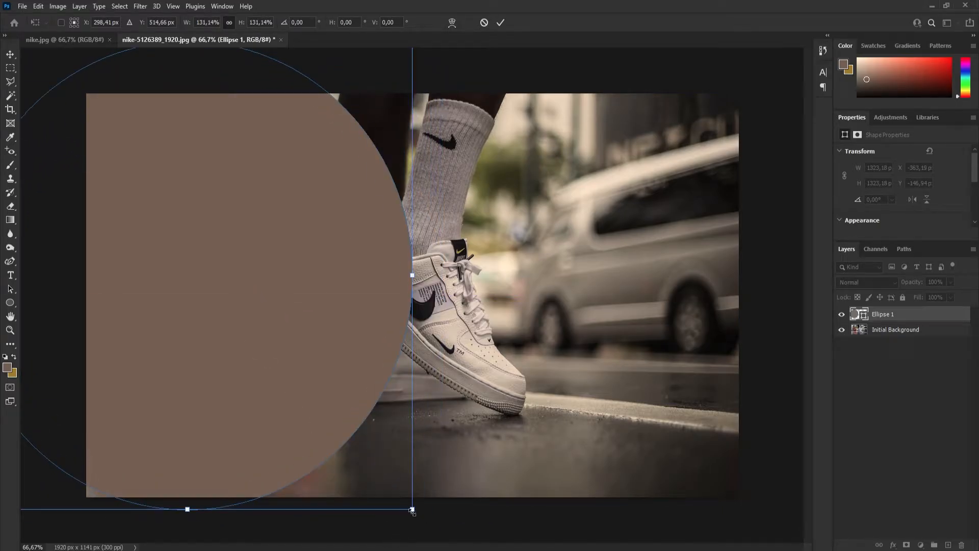
left_click_drag(413, 509, 430, 525)
left_click_drag(271, 365, 265, 379)
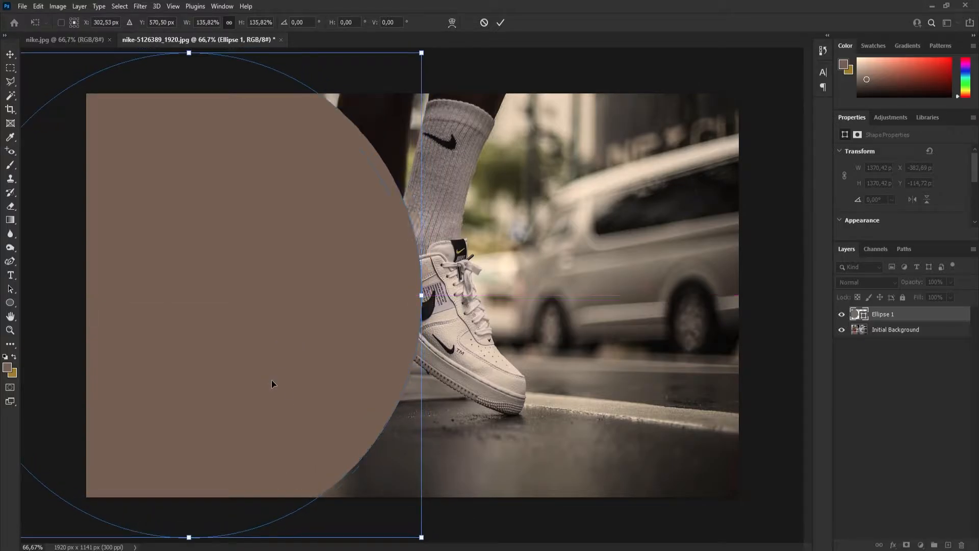
left_click(501, 23)
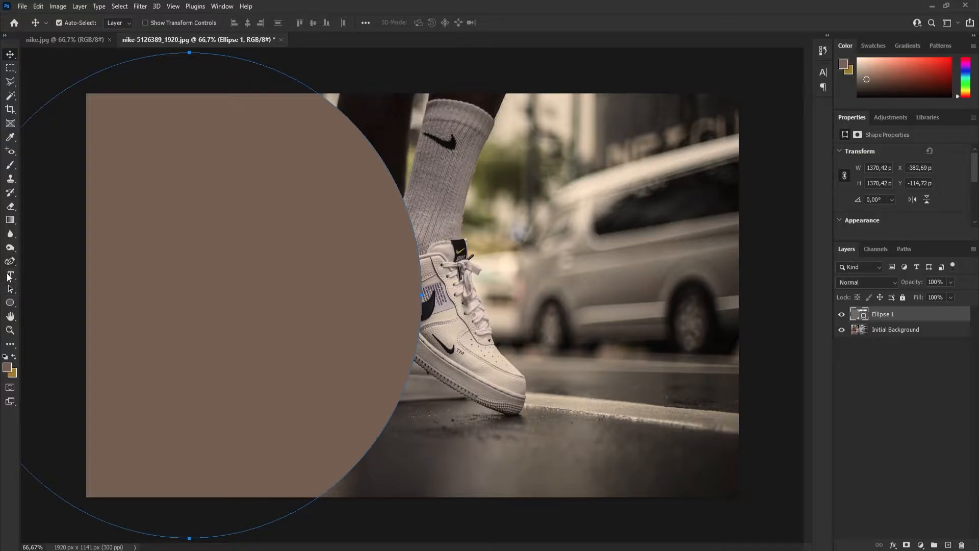
left_click(10, 303)
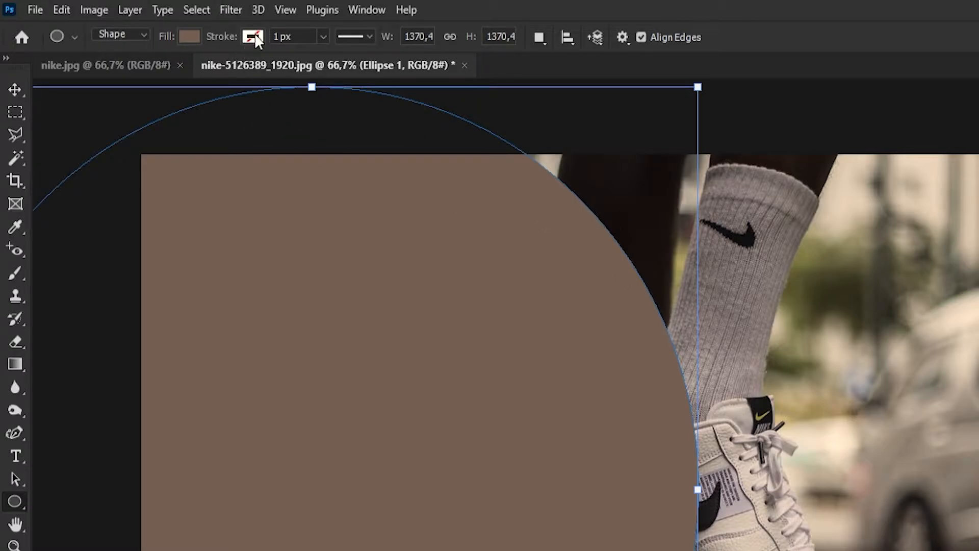
left_click(323, 36)
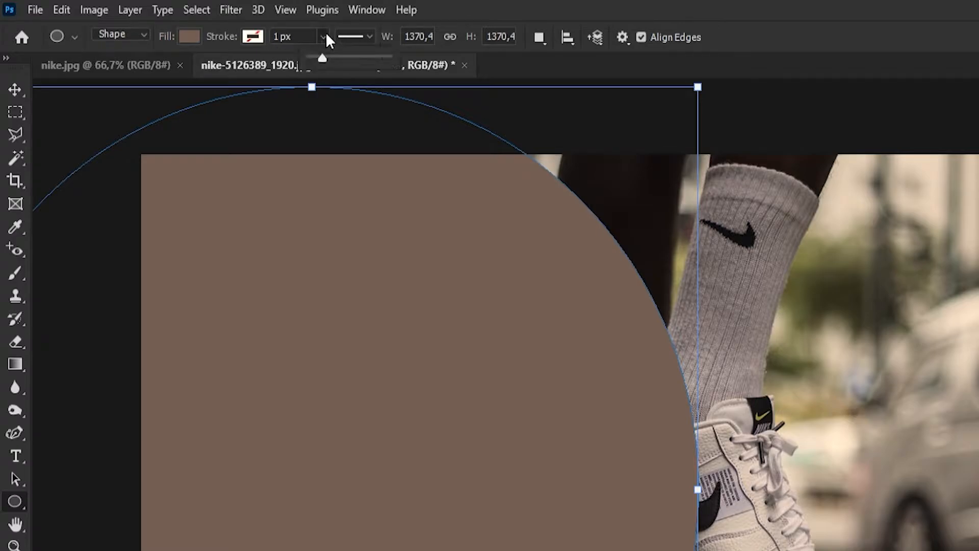
left_click(323, 34)
left_click(324, 35)
left_click(325, 36)
left_click(323, 36)
left_click(325, 36)
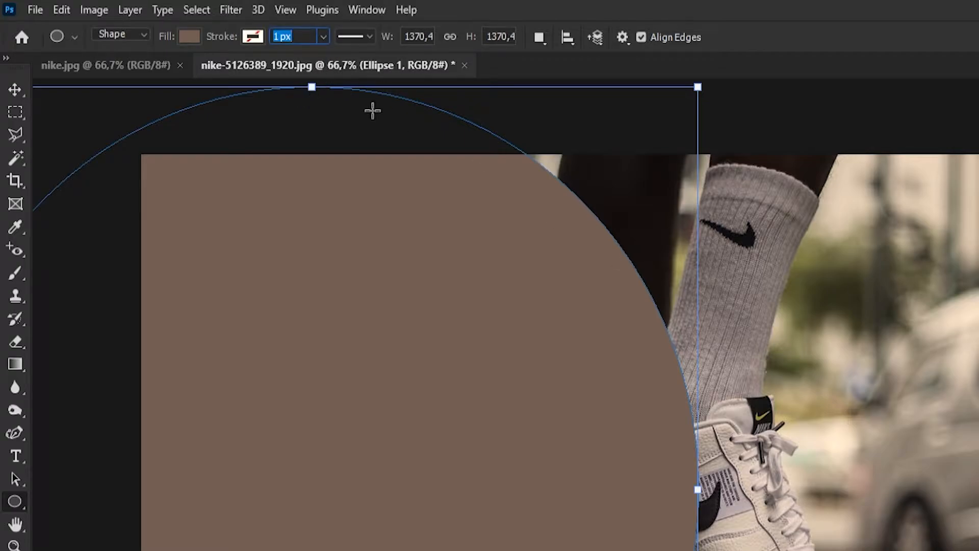
- Change the circle's fill to the near-black colour 030303
left_click(191, 39)
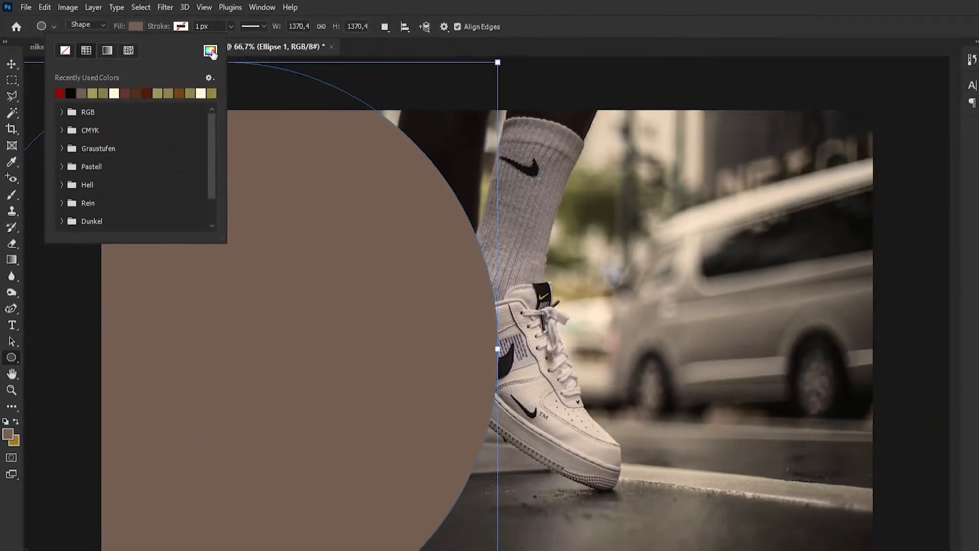
left_click(210, 50)
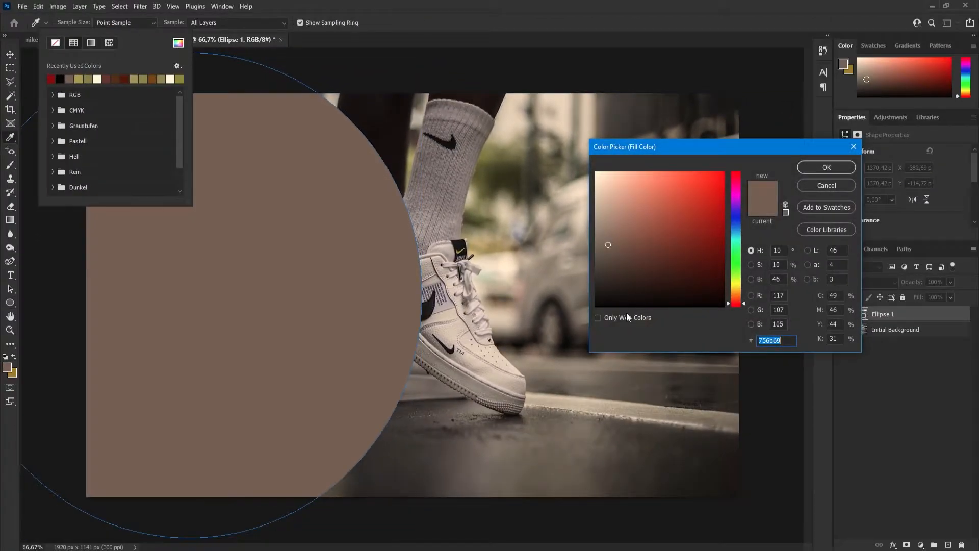
left_click_drag(627, 306, 602, 305)
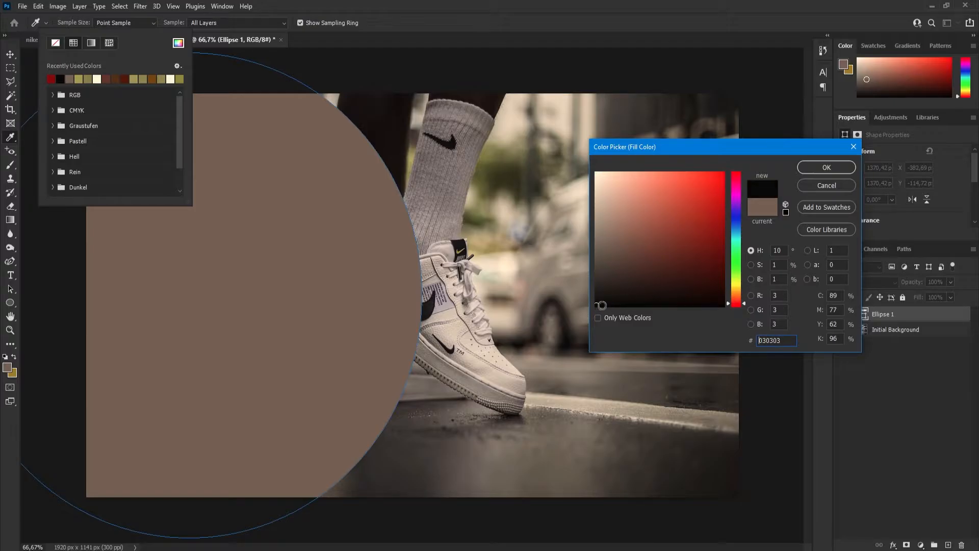
left_click(816, 166)
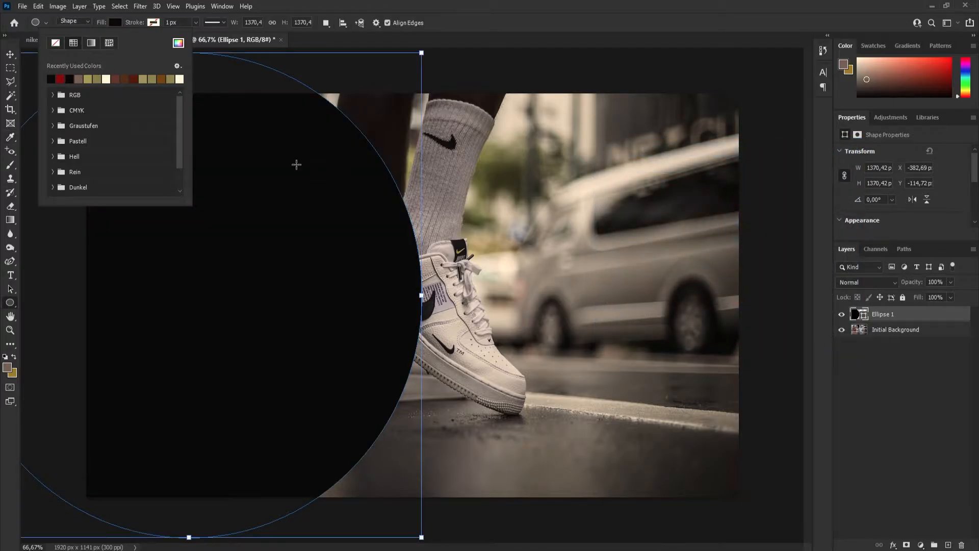
left_click(191, 47)
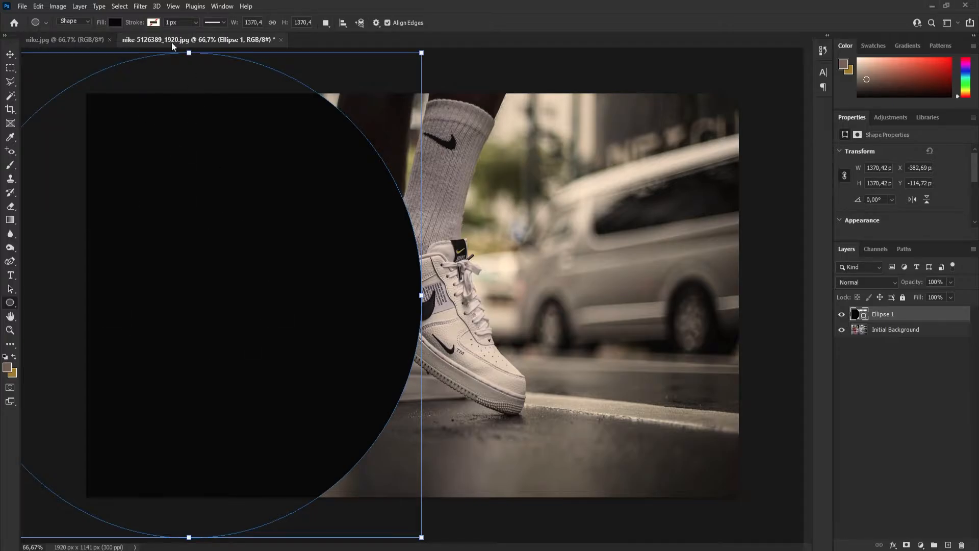
- Give the circle a dark red stroke about 70 px wide
left_click(152, 22)
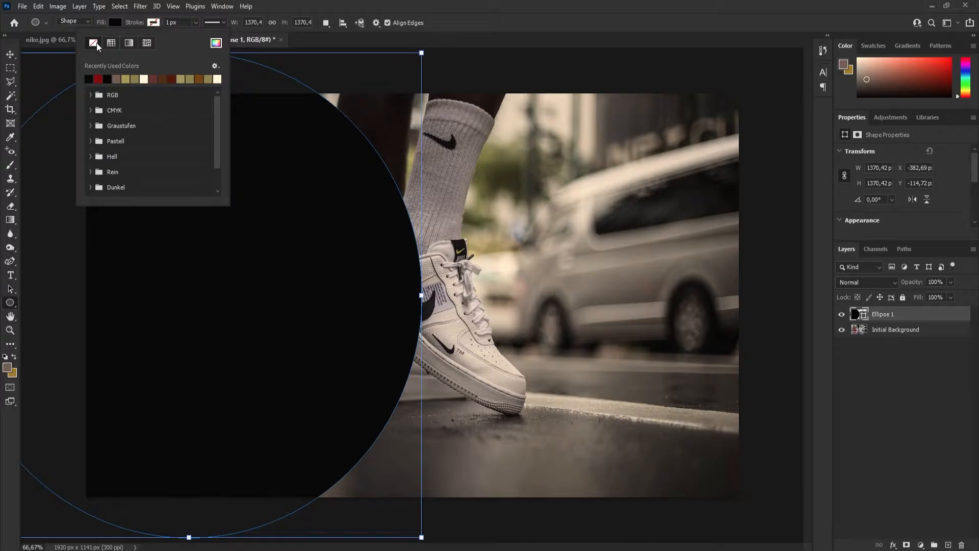
left_click(97, 77)
left_click(196, 22)
left_click_drag(196, 36, 208, 34)
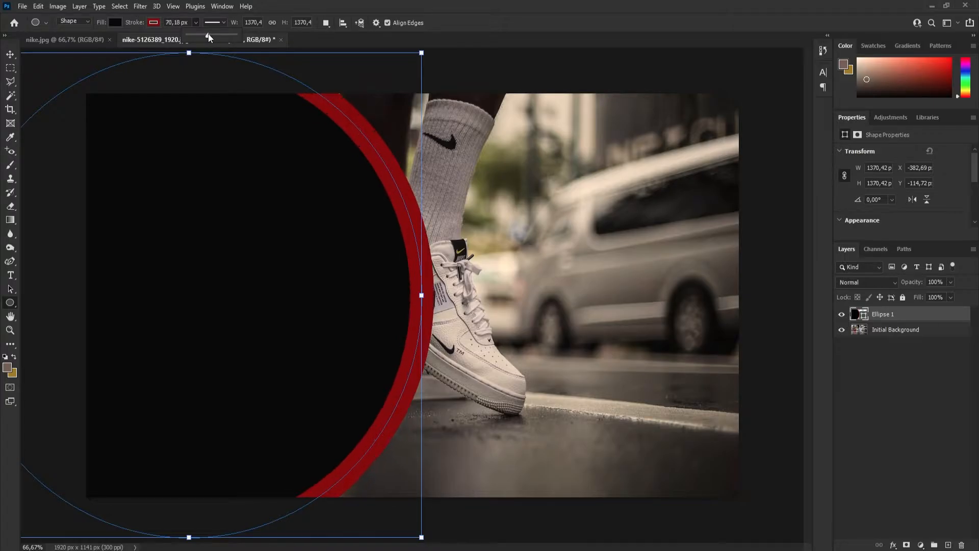
left_click(115, 22)
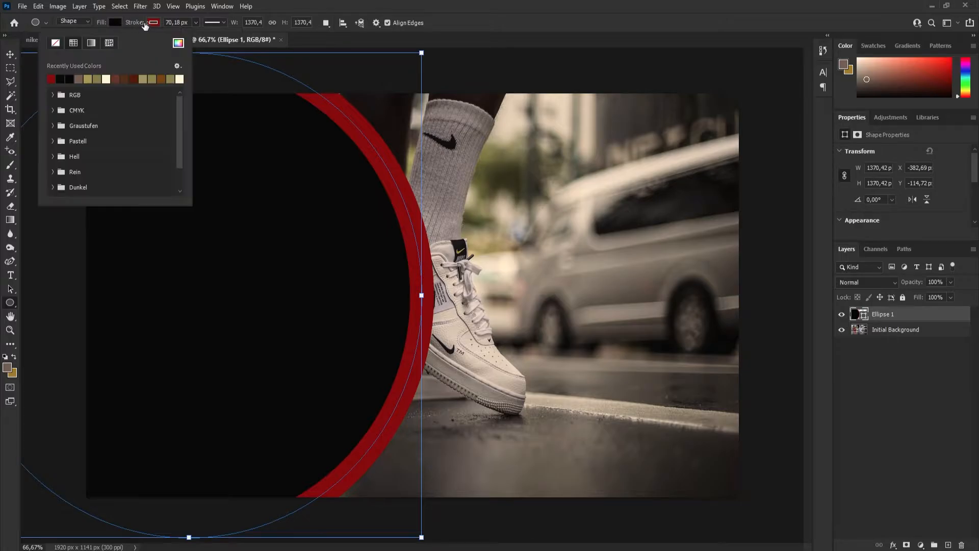
left_click(115, 22)
left_click(154, 22)
left_click(158, 22)
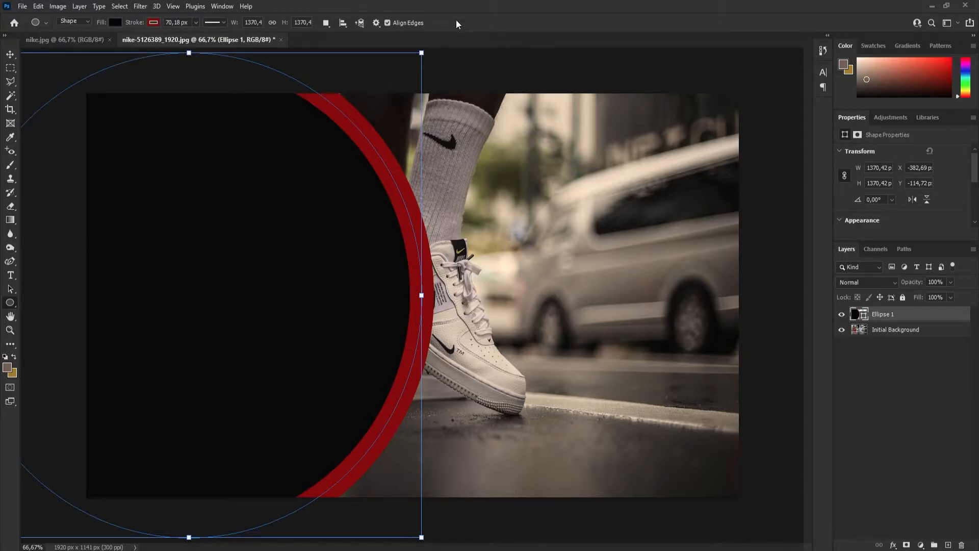
- Remove the circle's stroke by setting its colour to none
left_click(155, 22)
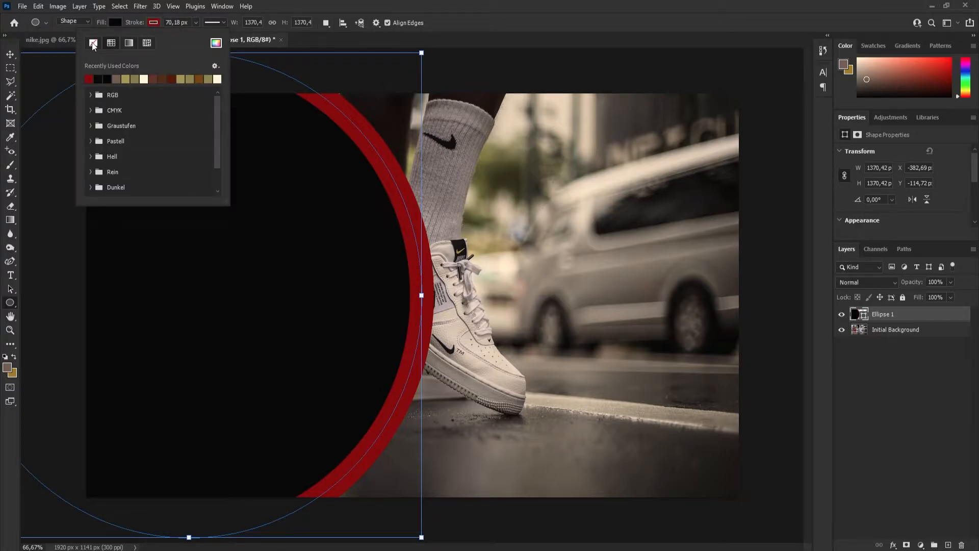
left_click(94, 45)
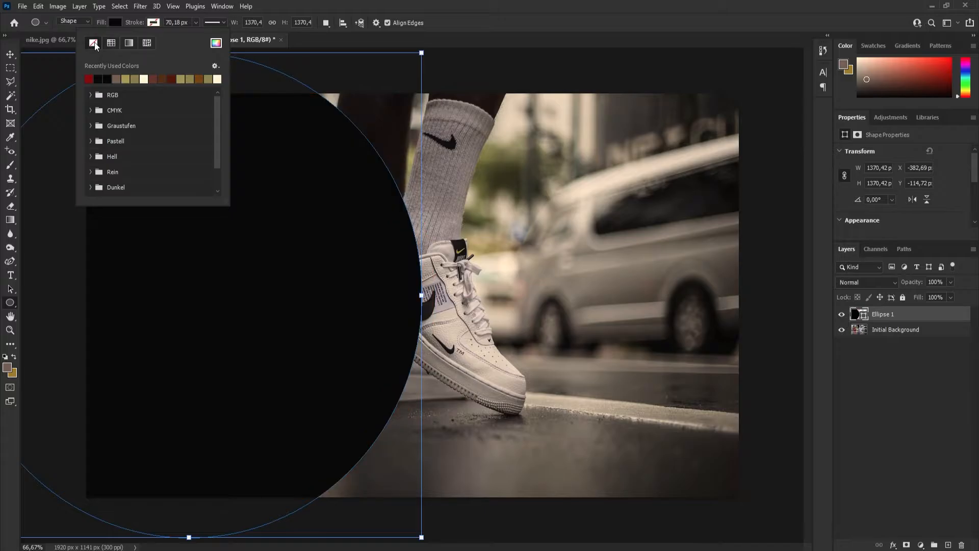
left_click(446, 41)
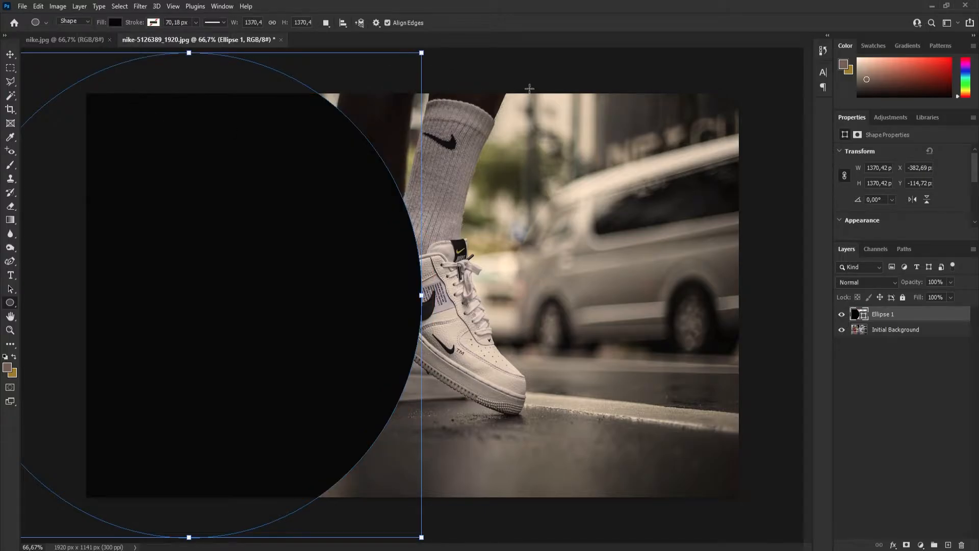
left_click(529, 89)
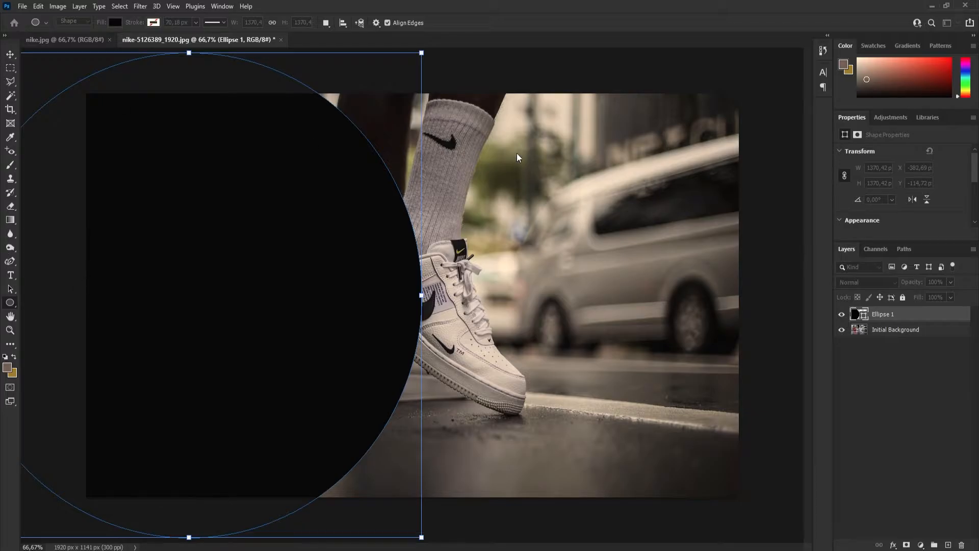
- Lower the opacity of the circle's layer to about 47%
left_click(10, 55)
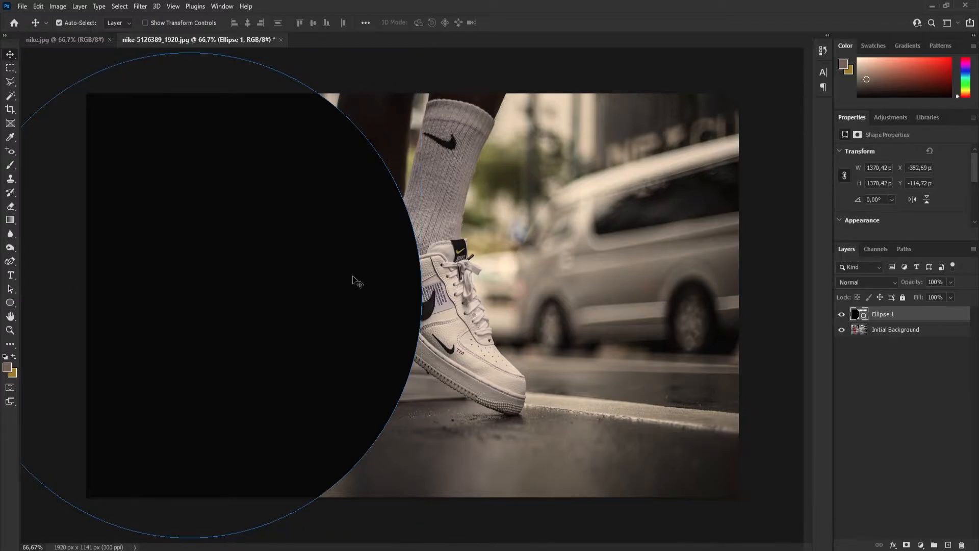
left_click(952, 282)
left_click_drag(950, 296, 927, 298)
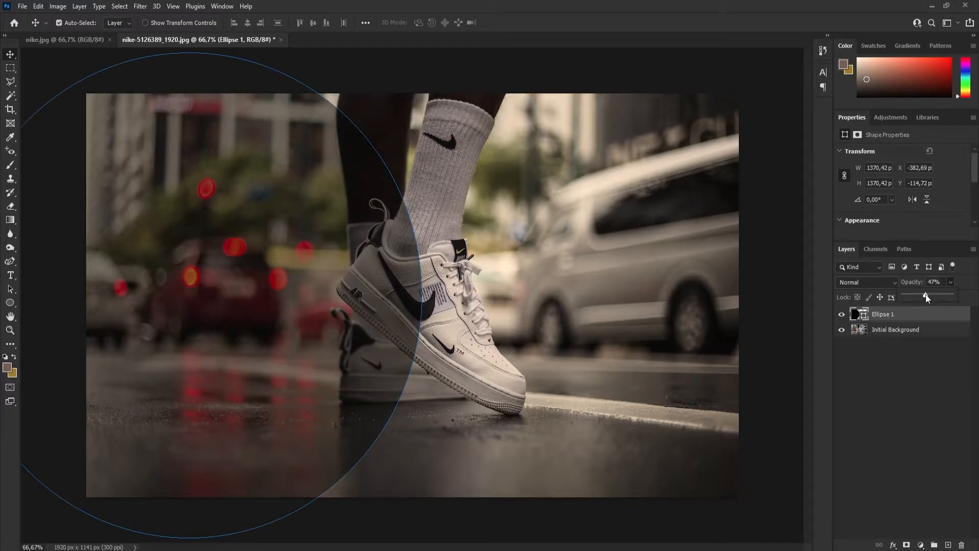
- Set the opacity of the circle's layer to 50%
left_click_drag(928, 295, 929, 295)
left_click(439, 156)
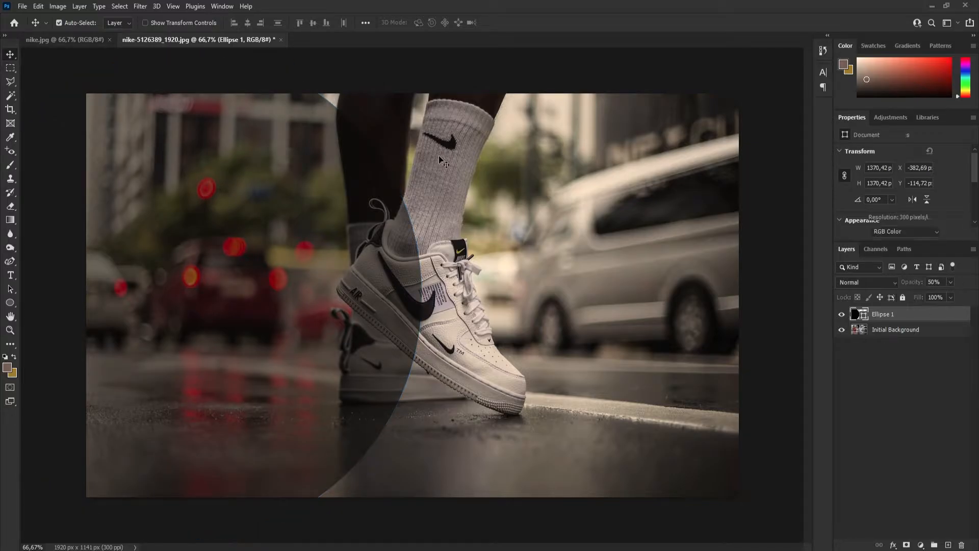
- Give the circle an olive-yellow stroke in the colour 8a903a
left_click(243, 265)
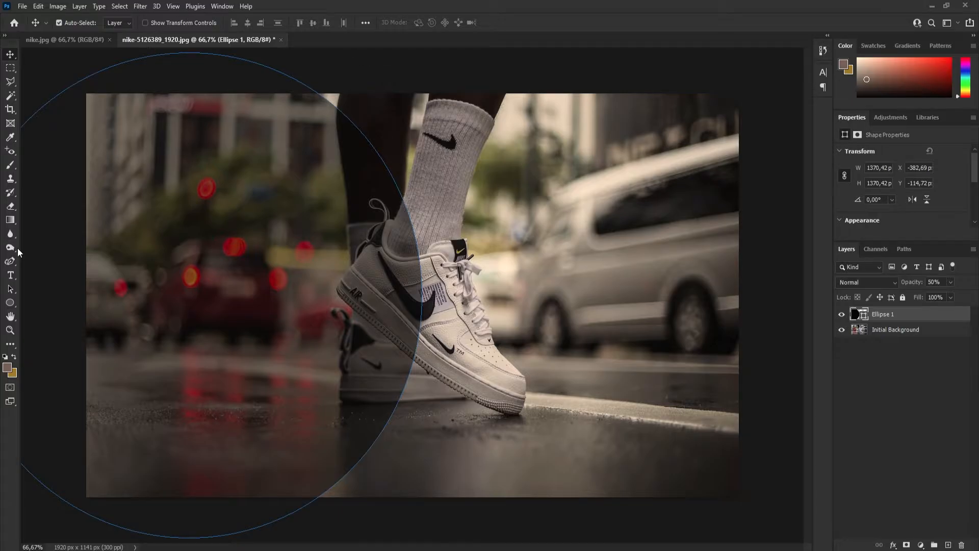
left_click(11, 304)
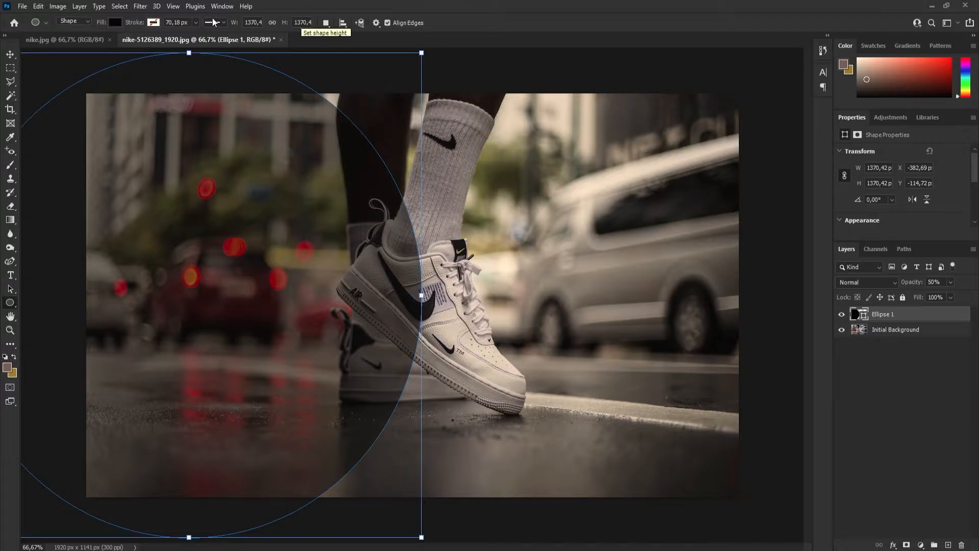
left_click(152, 23)
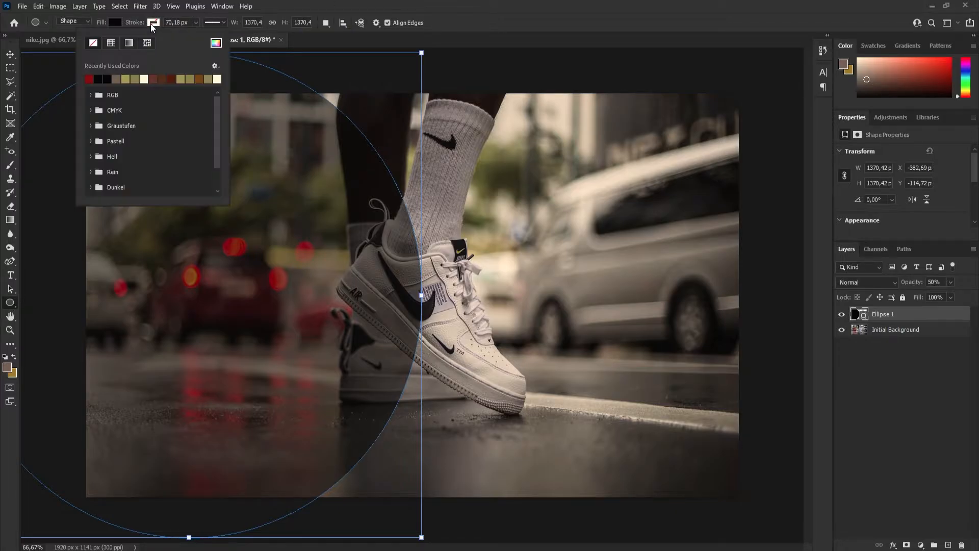
left_click(216, 44)
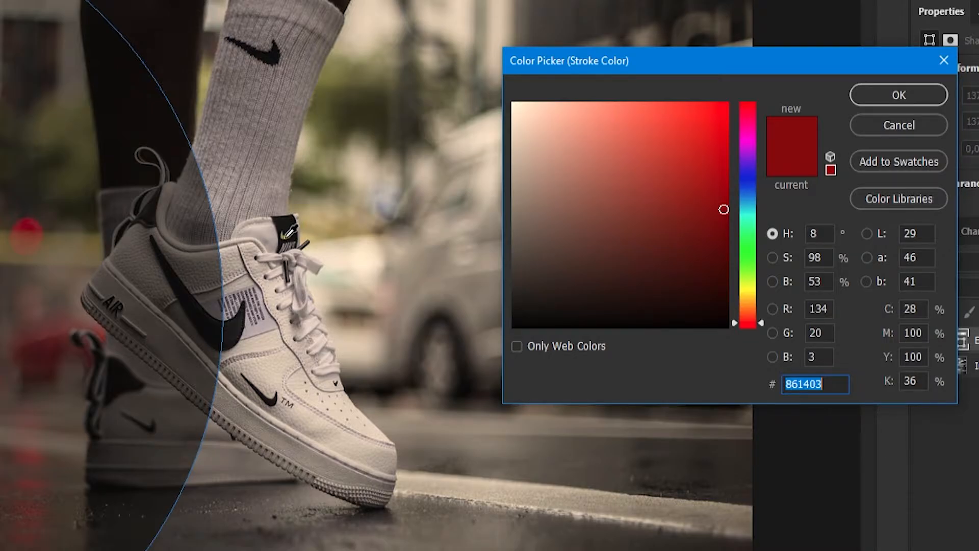
left_click(284, 238)
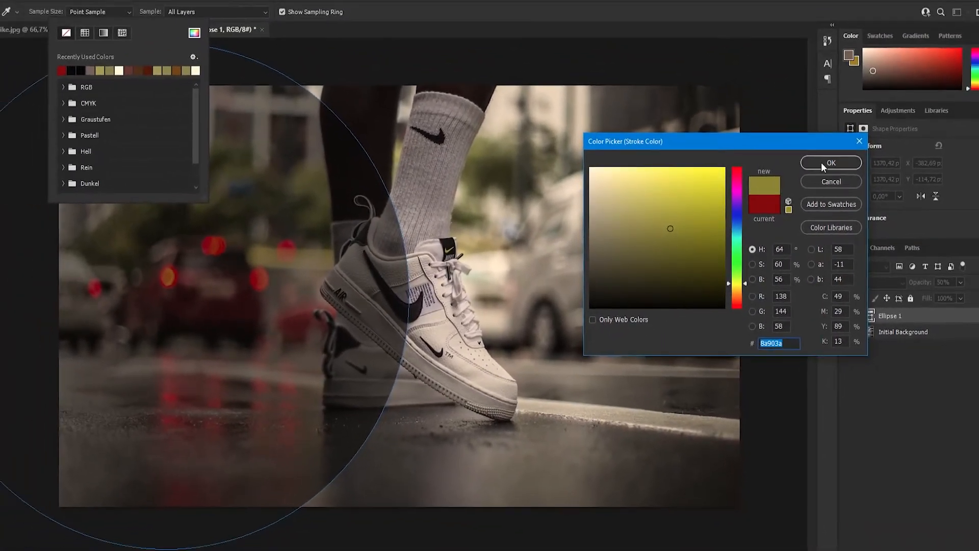
left_click(821, 162)
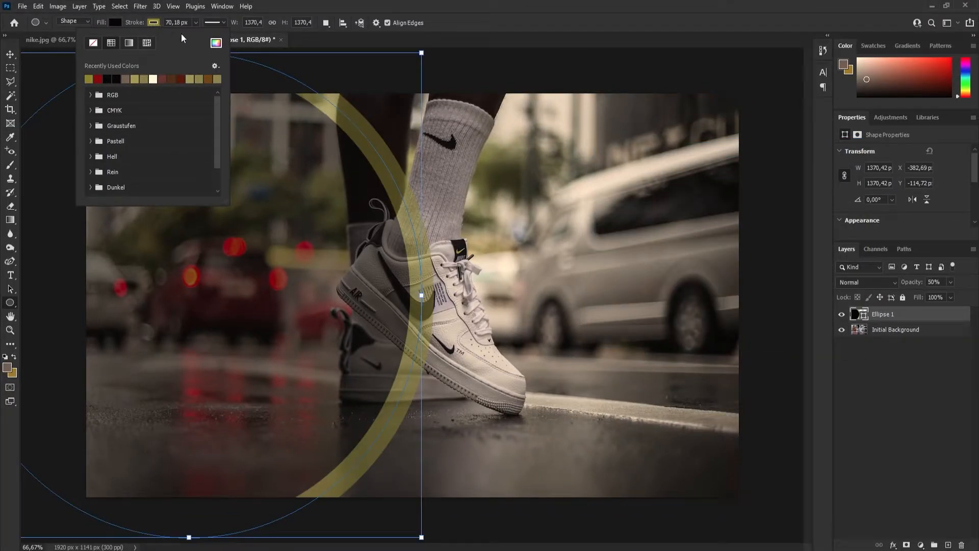
left_click(153, 22)
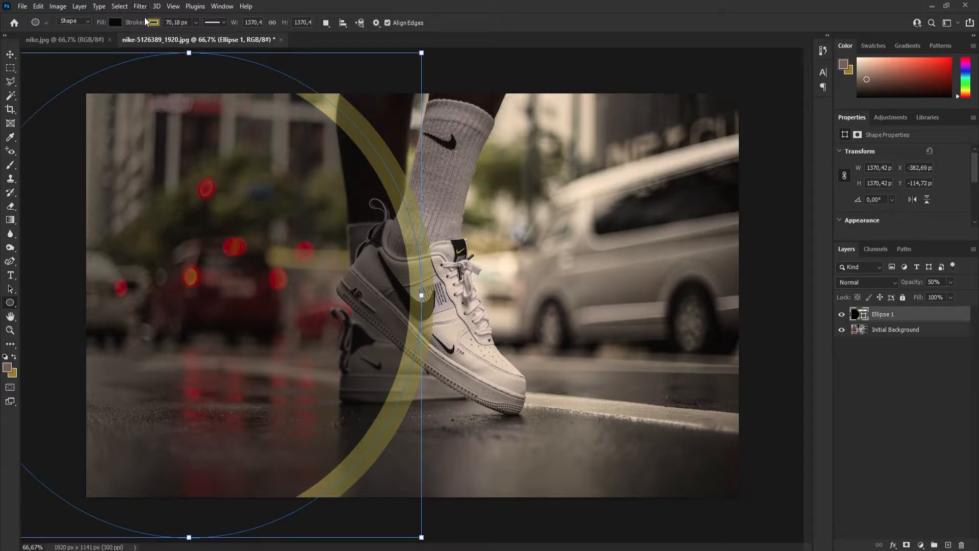
- Widen the circle's olive stroke to about 90 px
left_click(224, 23)
left_click(194, 22)
mouse_move(194, 37)
left_mouse_down()
mouse_move(215, 36)
mouse_move(200, 32)
left_mouse_up()
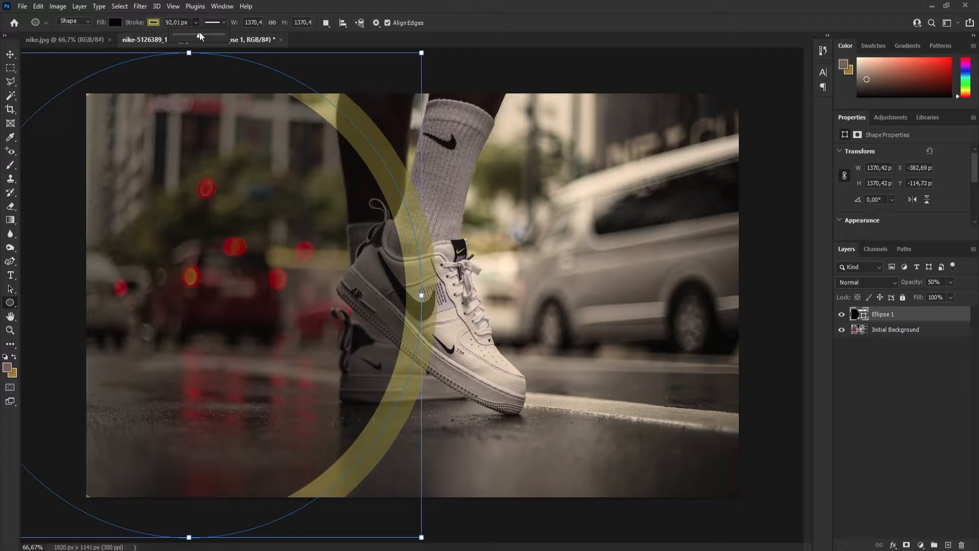
left_click(174, 22)
type("9")
- Move the circle up and slightly left to about X -397 px, Y -213 px, then deselect it
left_click(8, 55)
left_click_drag(191, 314, 186, 272)
mouse_move(218, 331)
left_mouse_down()
mouse_move(222, 323)
mouse_move(221, 337)
left_mouse_up()
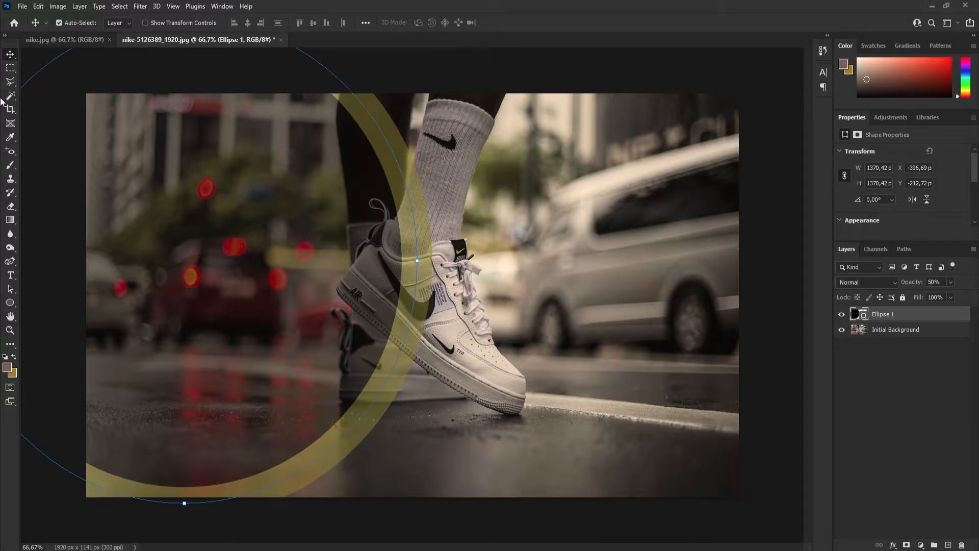
left_click(443, 78)
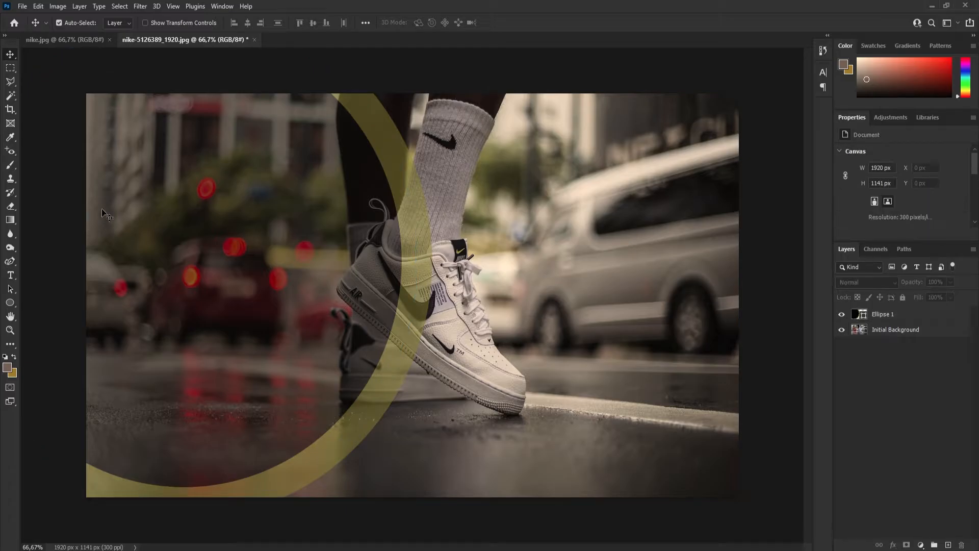
- Check the title in nike.jpg and add the text "NIKE SPORT" over the upper left of the shoe photo
left_click(66, 39)
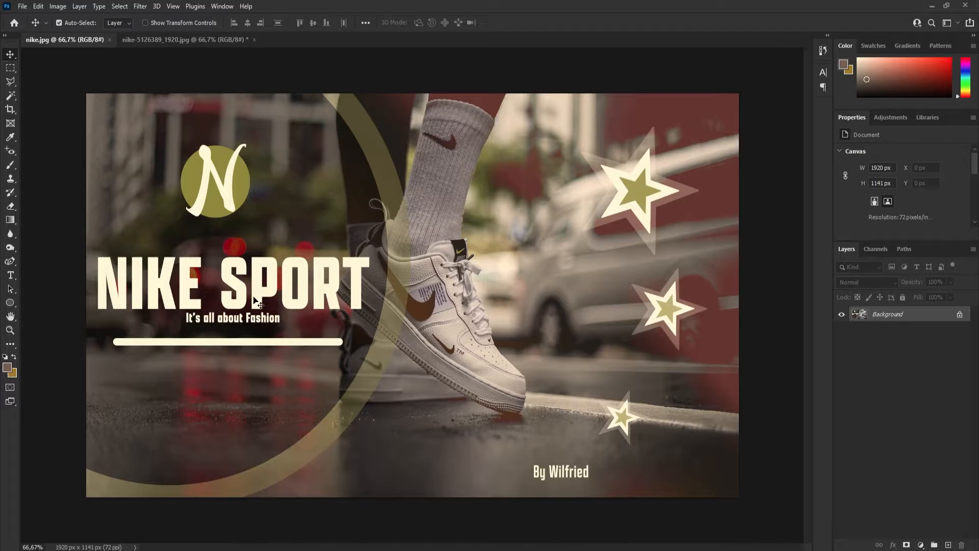
left_click(147, 41)
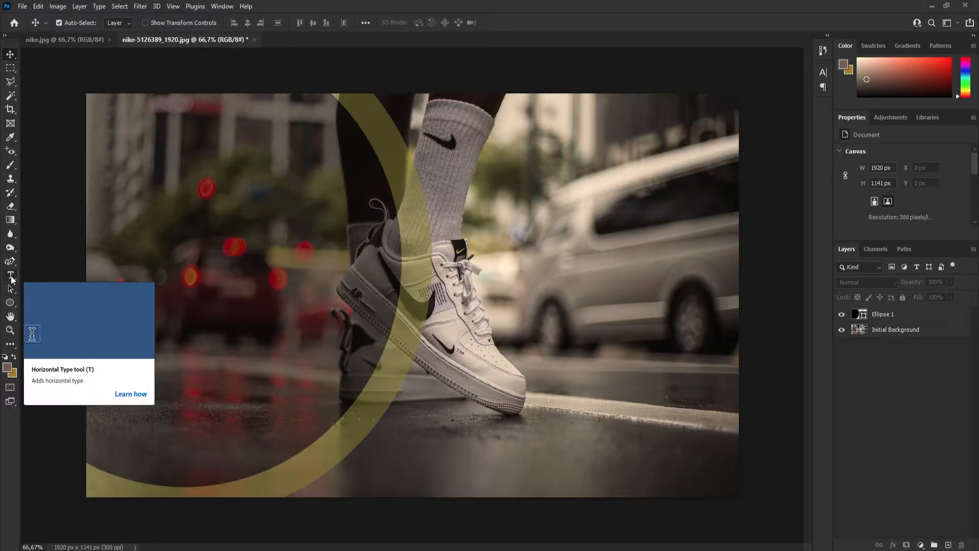
left_click(11, 277)
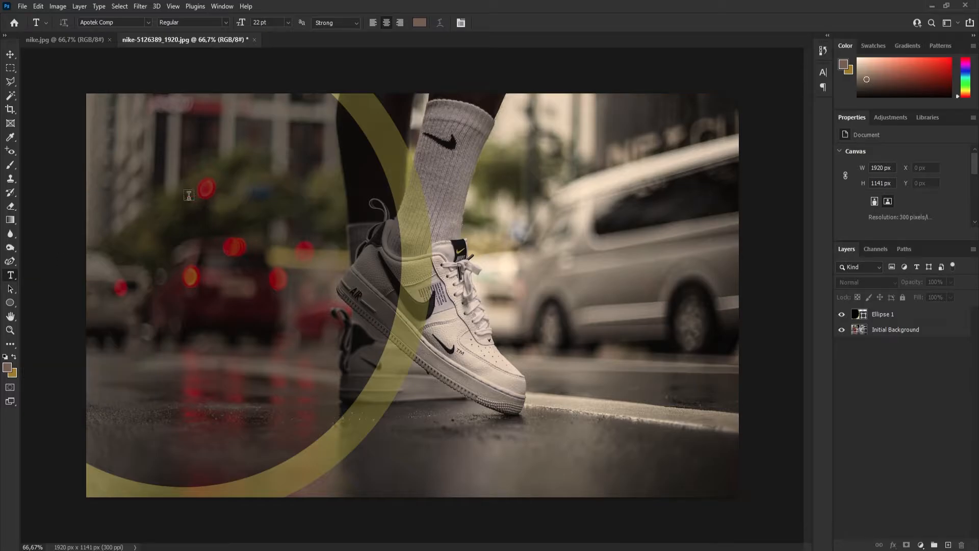
left_click(150, 216)
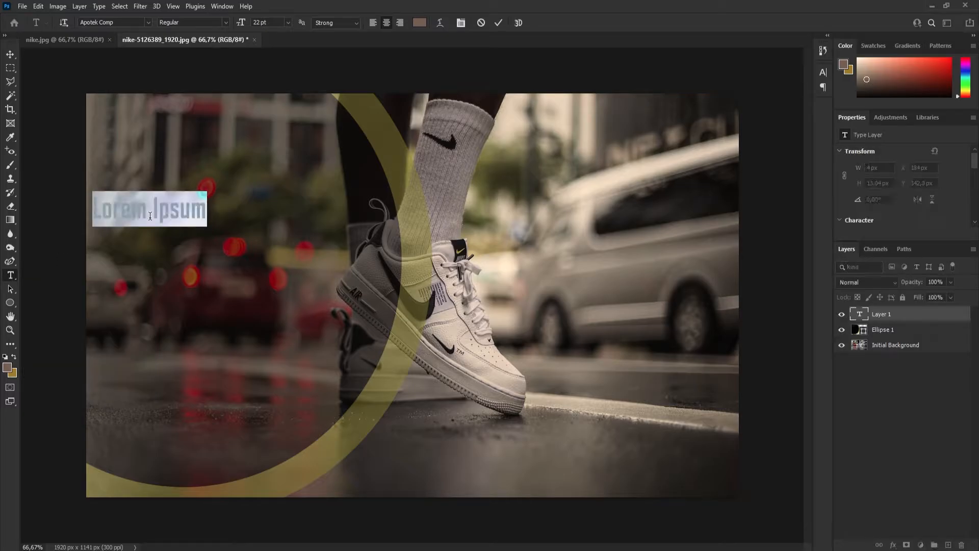
key("BackSpace")
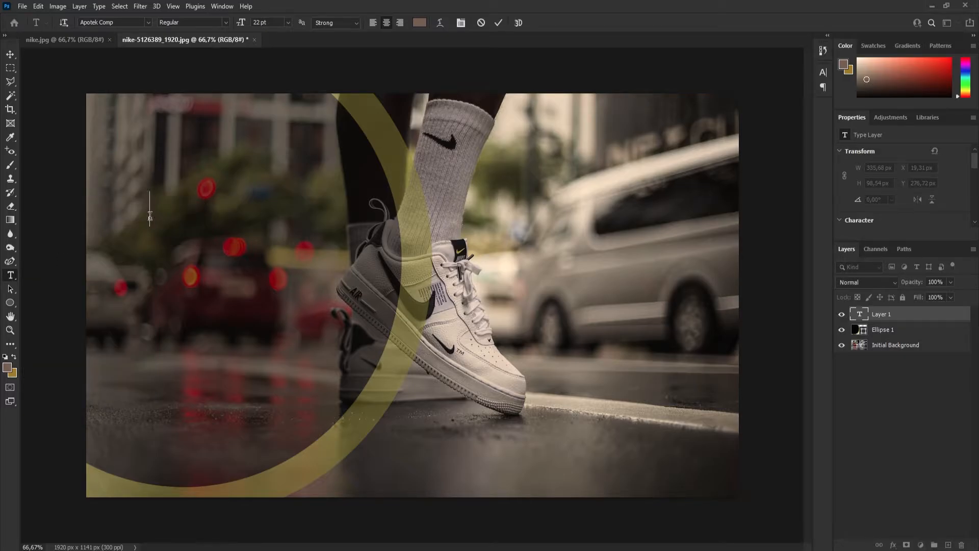
type("NIKE SPORT")
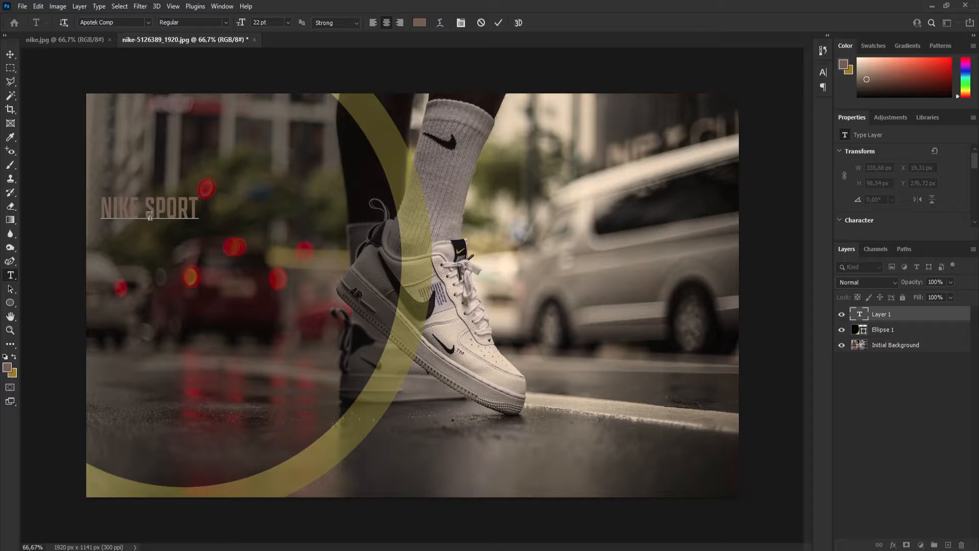
- Change the colour of the whole NIKE SPORT text to light cream
key("ctrl")
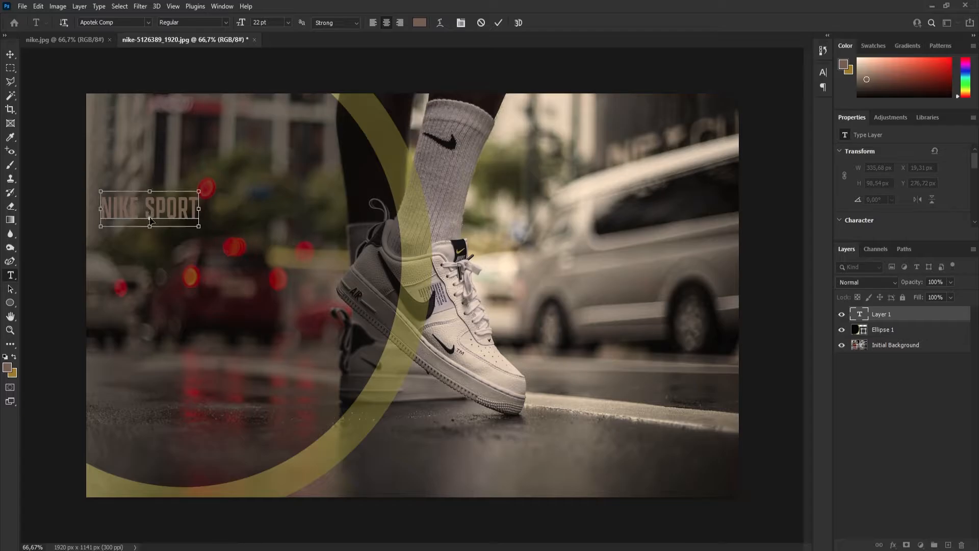
key("ctrl")
key("ctrl+a")
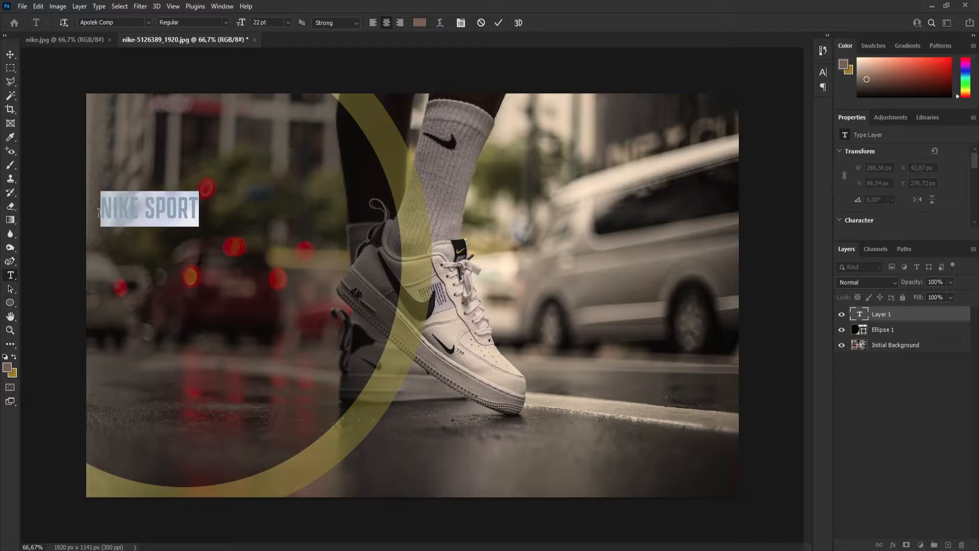
left_click(419, 24)
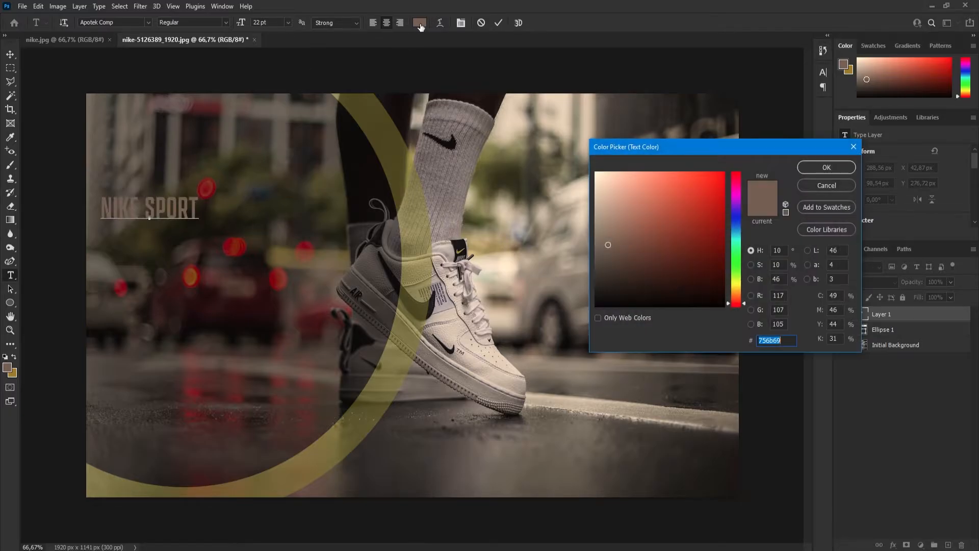
left_click(597, 174)
left_click(827, 167)
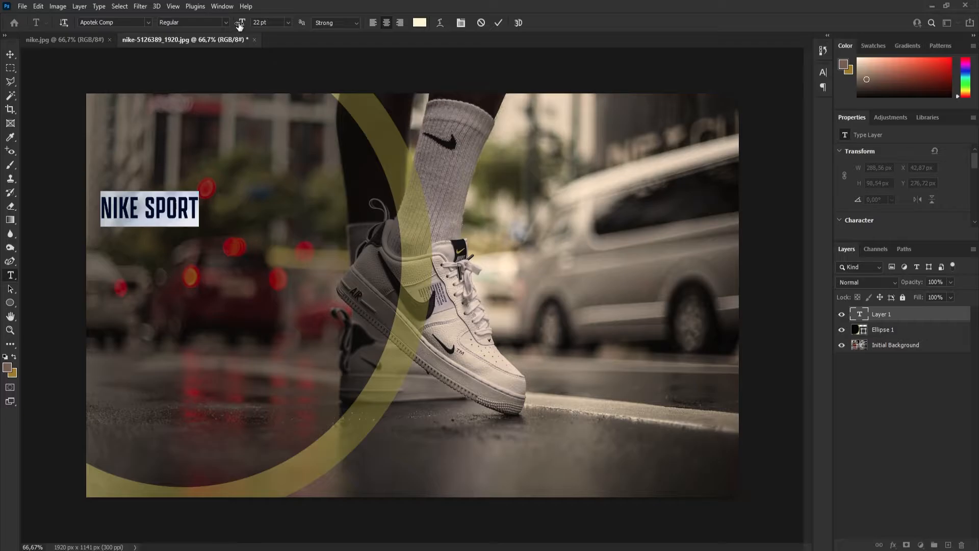
- Set the NIKE SPORT text to 84 pt in the Bold style and commit it
left_click_drag(240, 26, 271, 25)
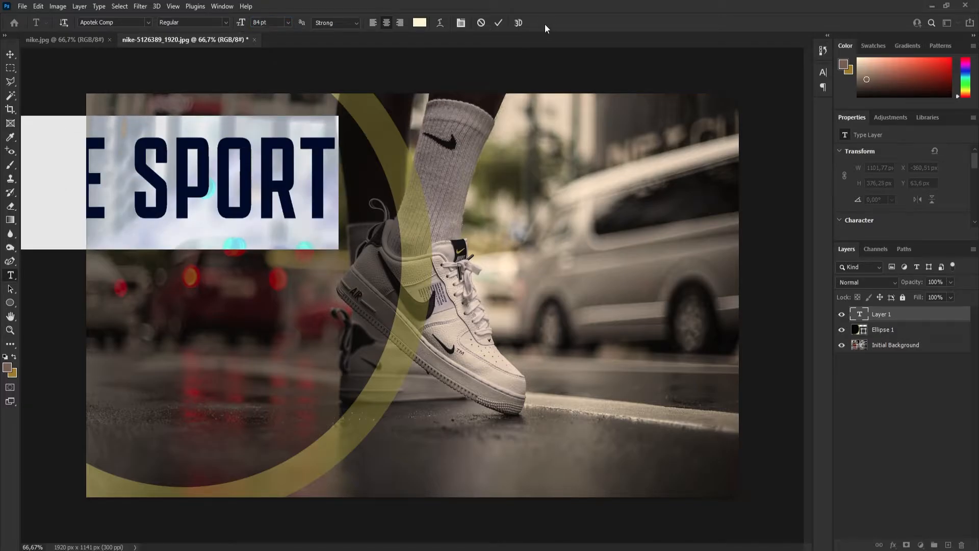
left_click(228, 23)
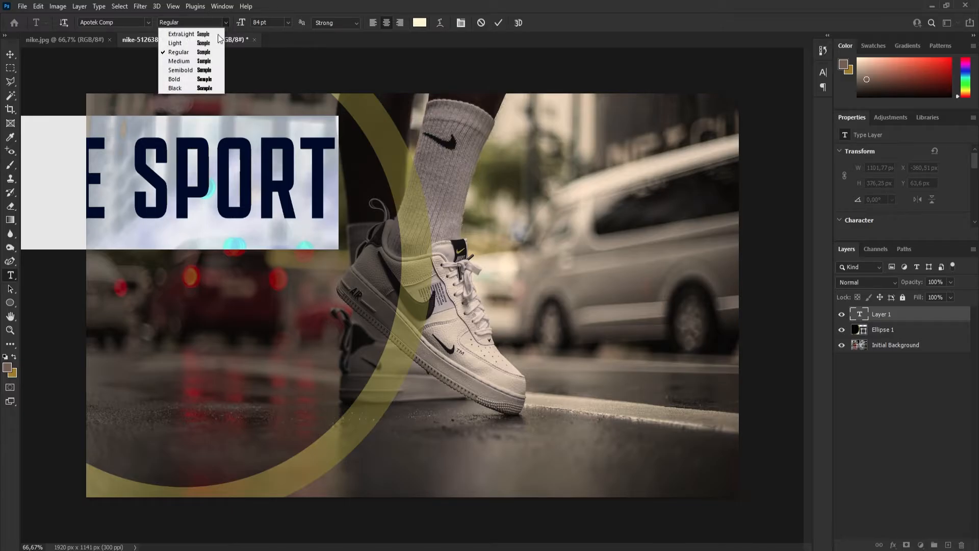
left_click(185, 79)
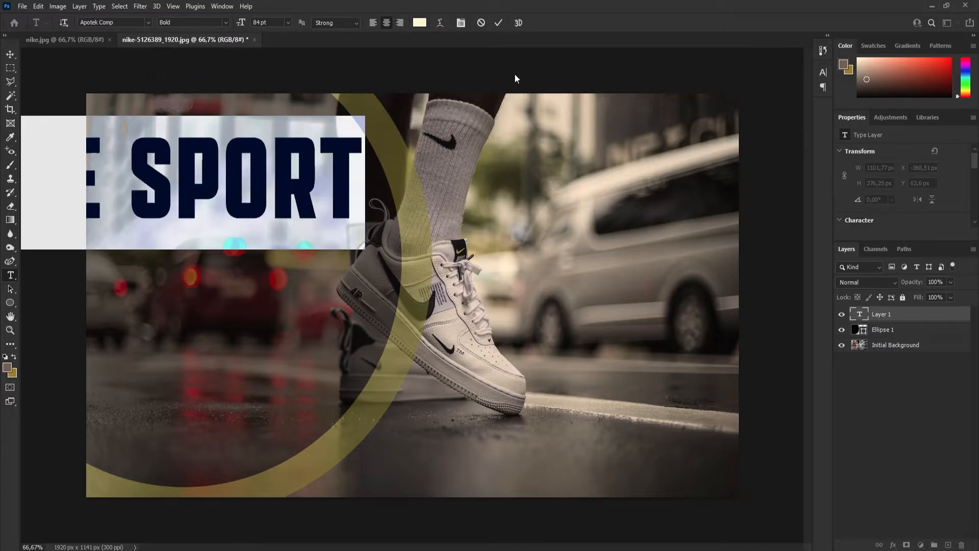
left_click(500, 22)
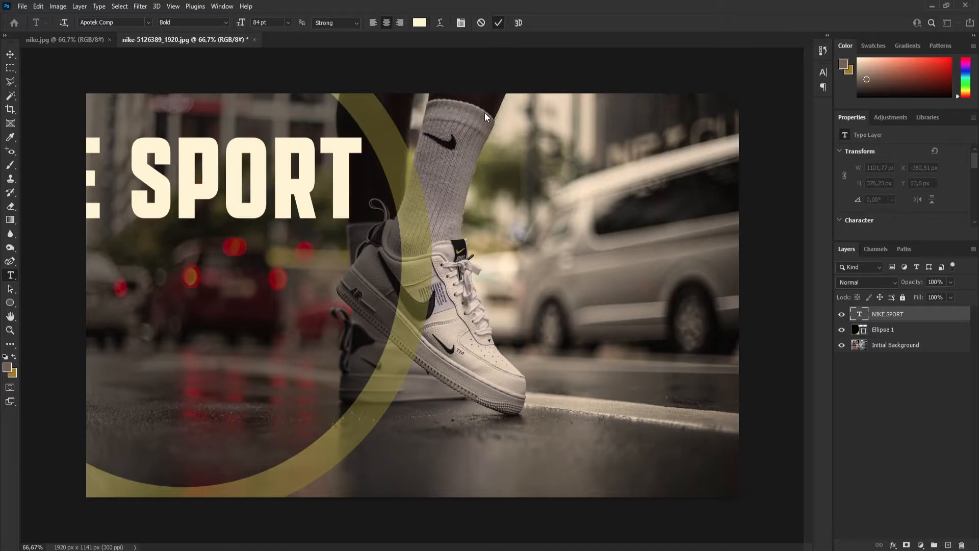
- Bring the NIKE SPORT title fully into the photo, scale it to about 65%, and place it inside the ring at the left
left_click(17, 53)
left_click_drag(156, 178, 322, 209)
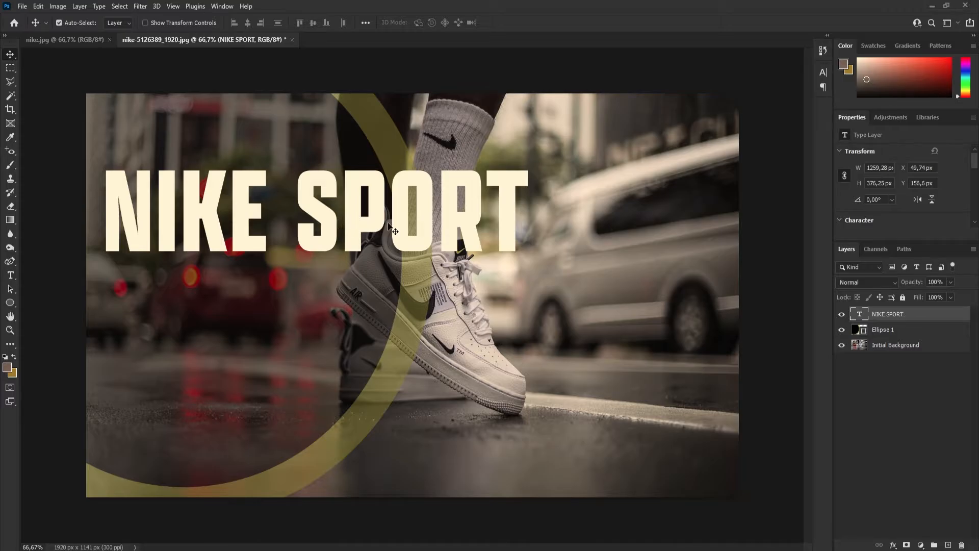
key("ctrl+t")
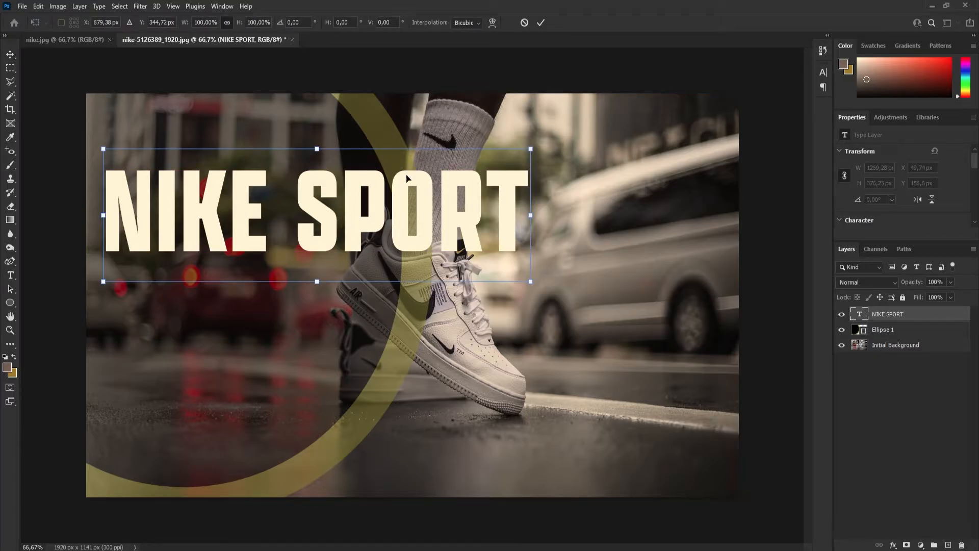
left_click_drag(531, 148, 441, 161)
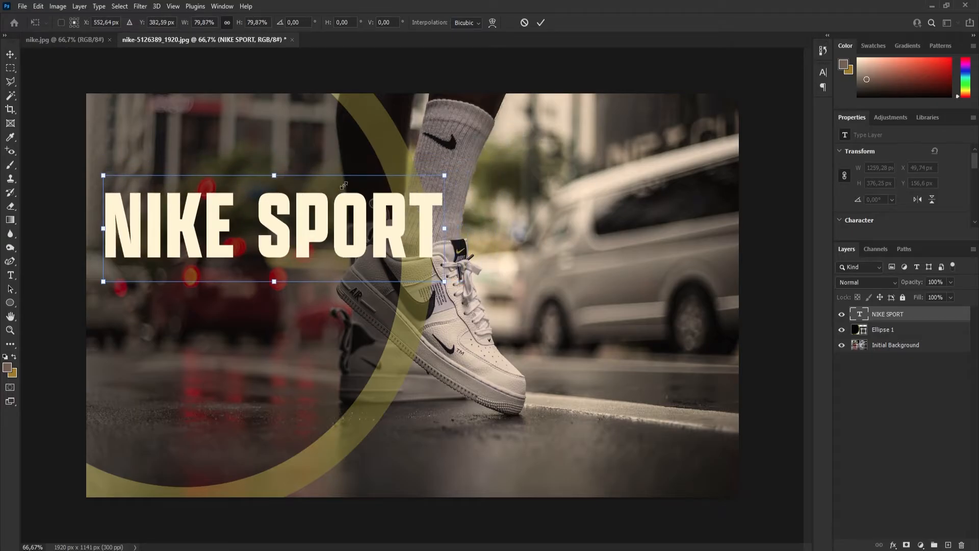
left_click_drag(334, 216, 317, 203)
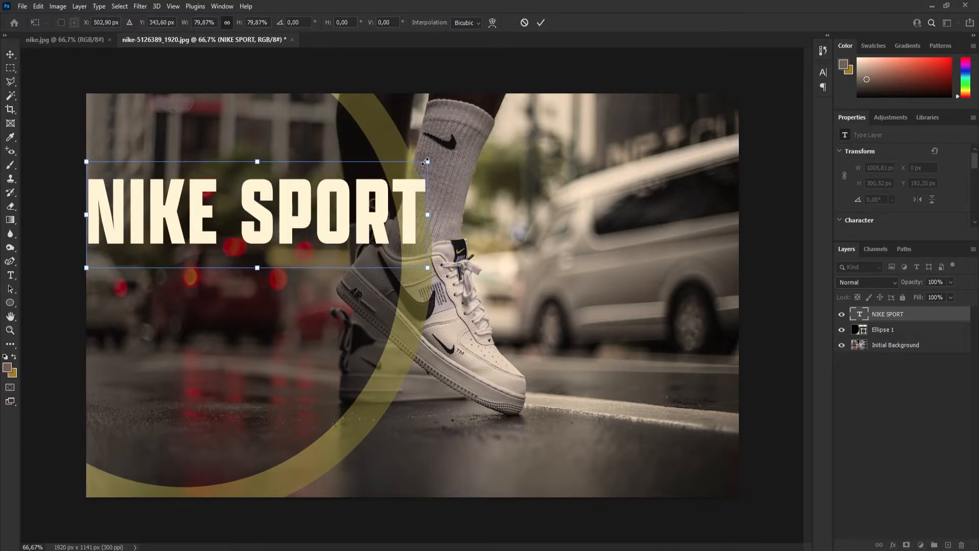
left_click_drag(426, 161, 365, 181)
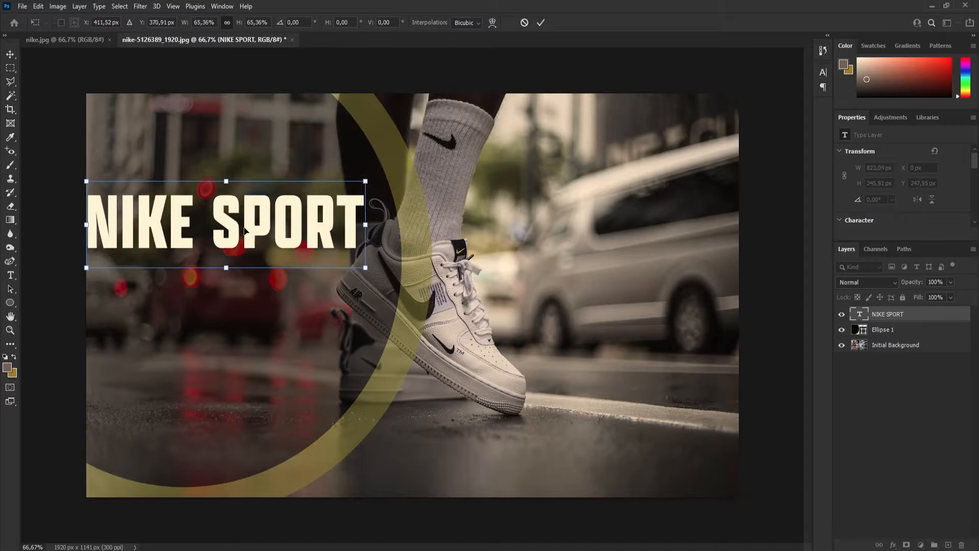
left_click_drag(242, 221, 254, 213)
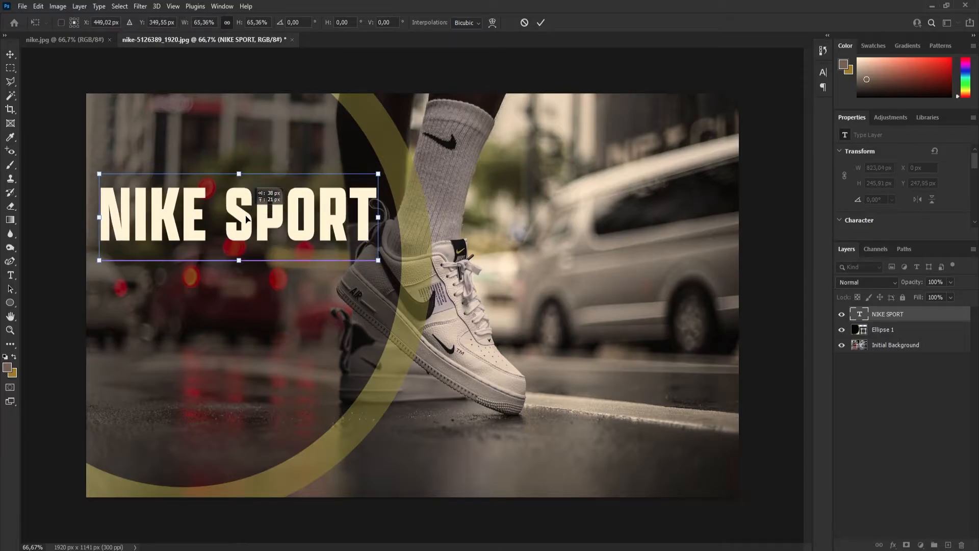
left_click(542, 22)
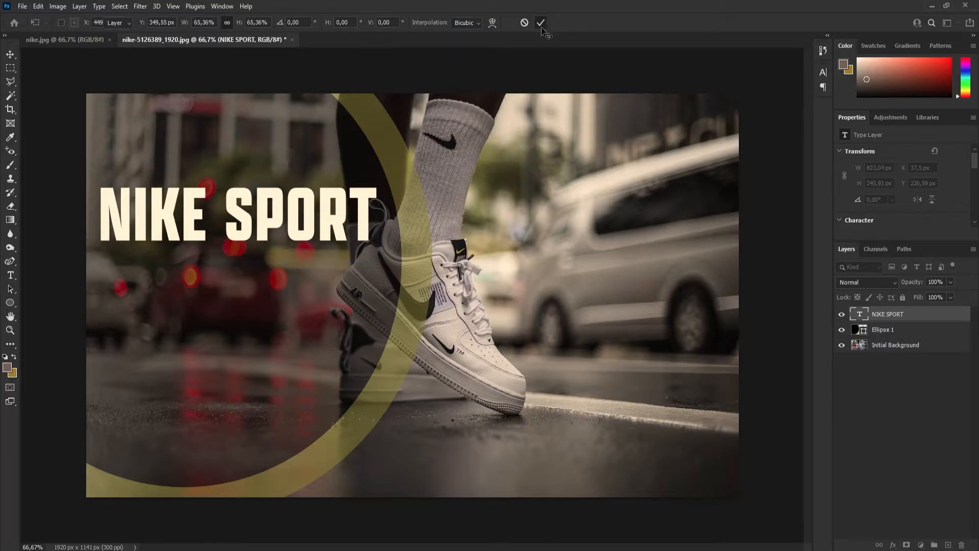
- Move the NIKE SPORT title down to about Y 433 px and compare its placement with nike.jpg
left_click_drag(268, 230, 267, 299)
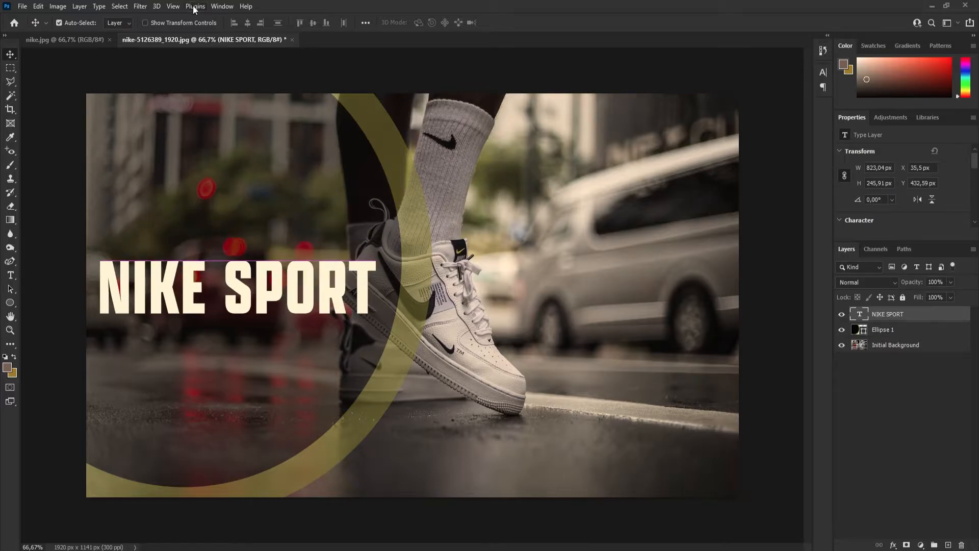
left_click(84, 39)
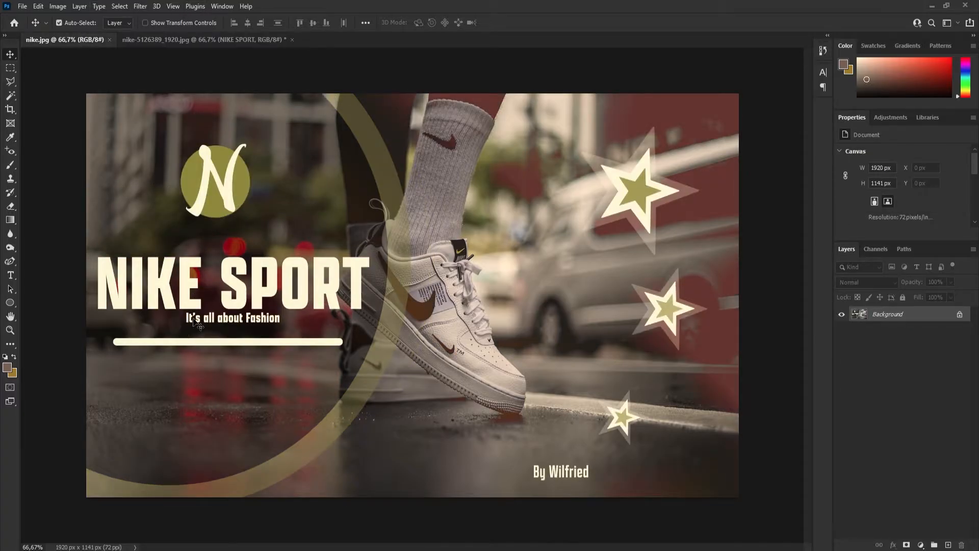
left_click(184, 40)
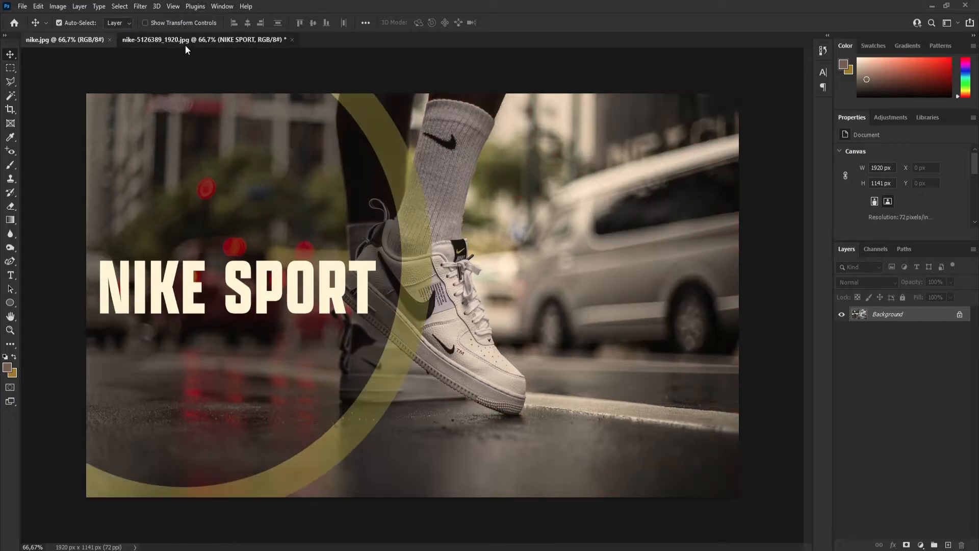
- Add a separate text line reading "It's all about fashion" below the NIKE SPORT title
left_click(12, 275)
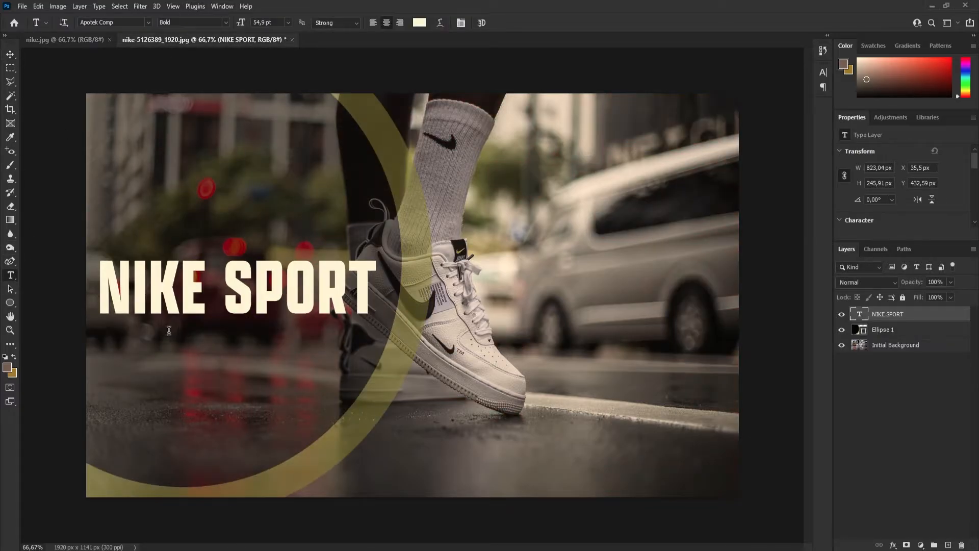
left_click(181, 288)
left_click(498, 23)
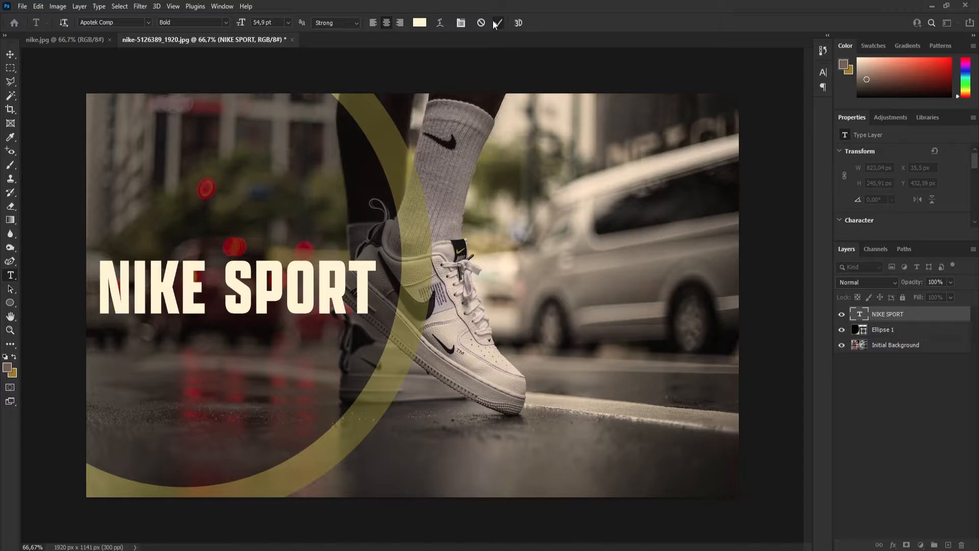
left_click(138, 368)
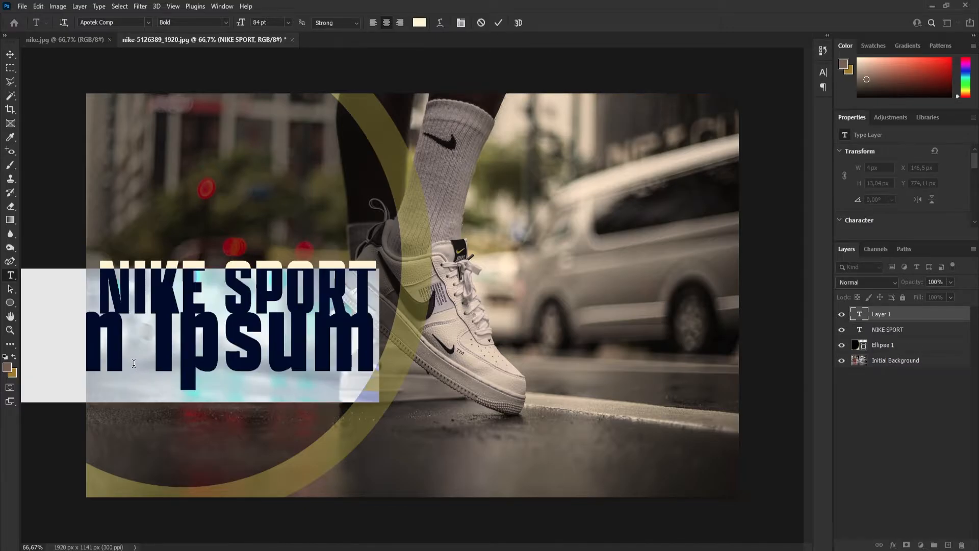
type("It")
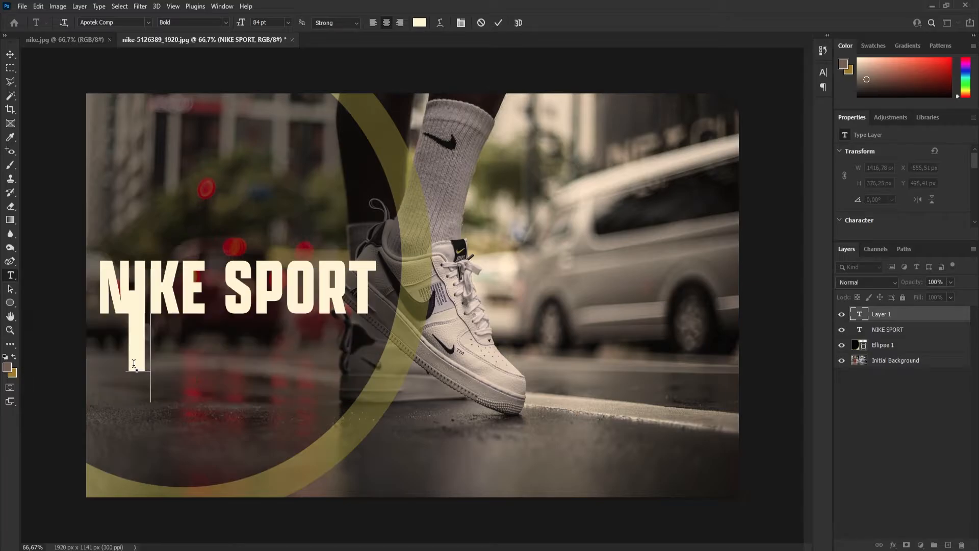
type("'s all a")
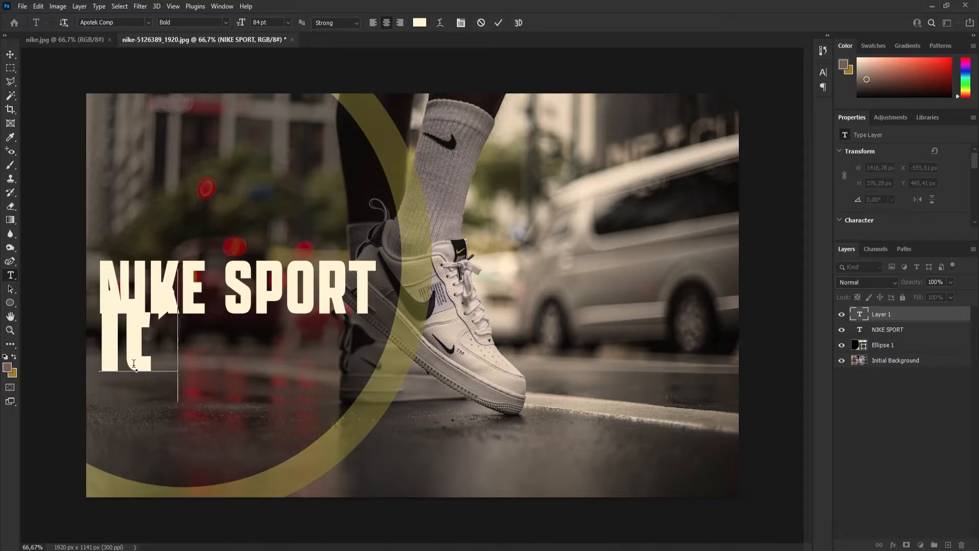
type("b")
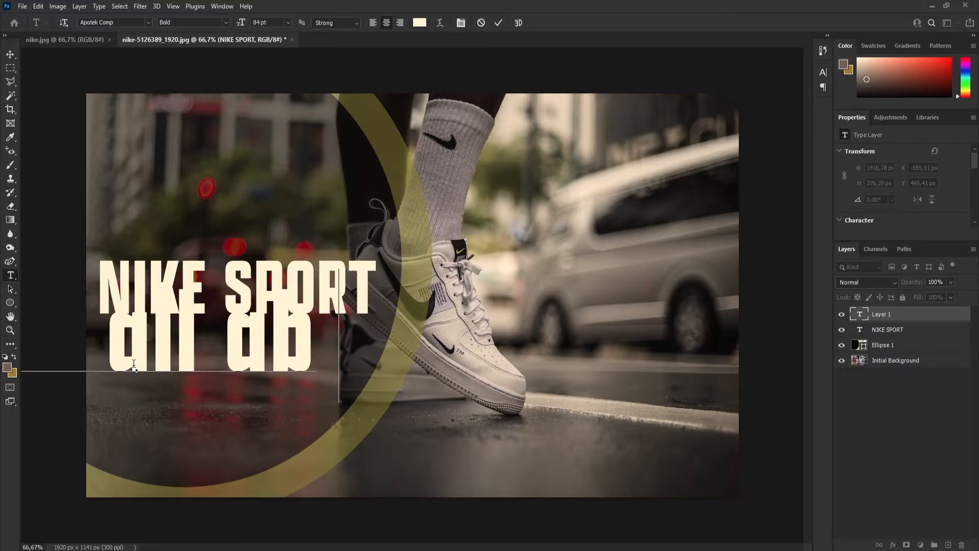
type("out fa")
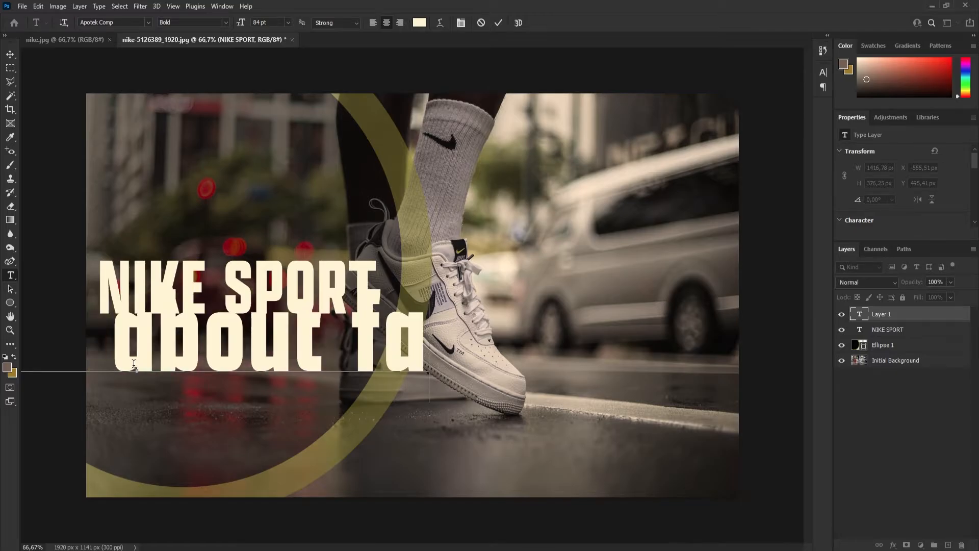
type("shion")
- Reduce the whole "It's all about fashion" text to 21 pt and commit it
key("ctrl+a")
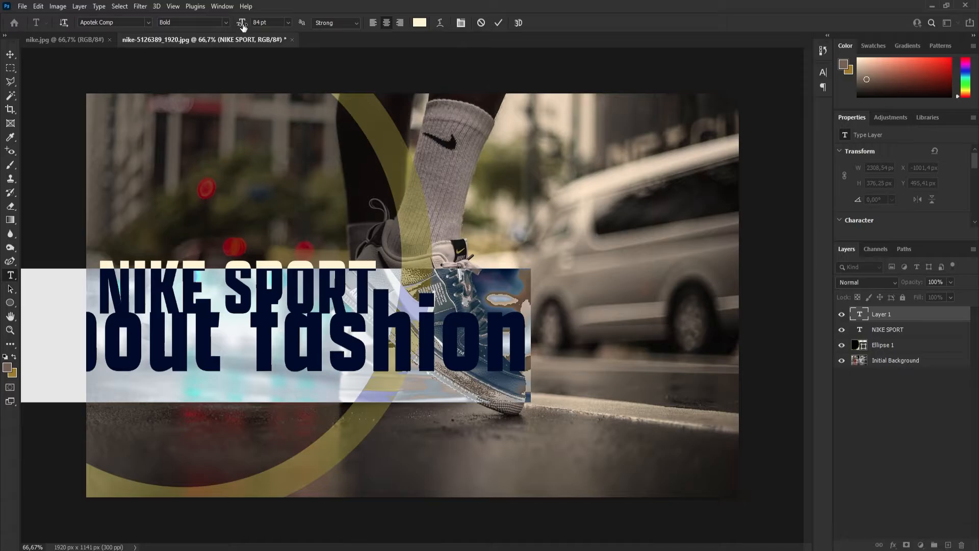
left_click_drag(240, 26, 212, 27)
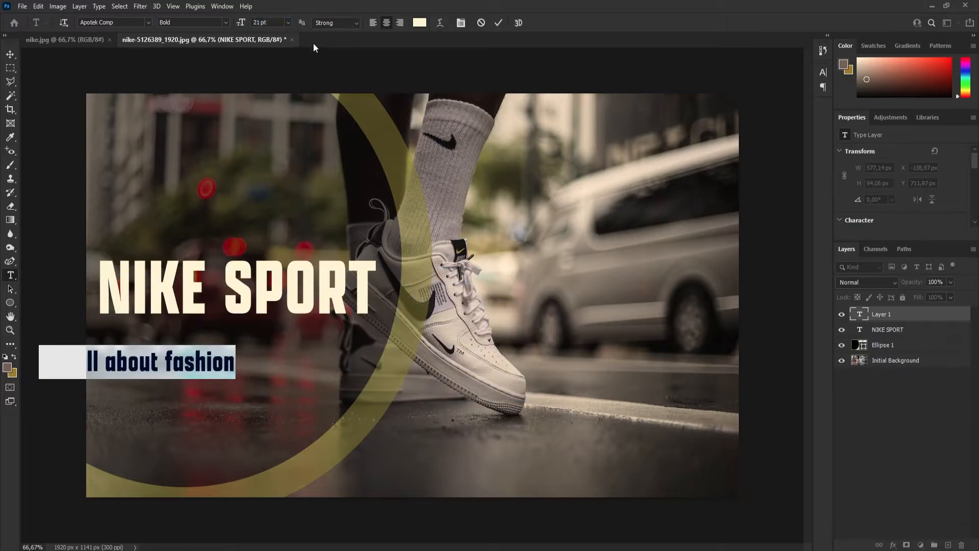
left_click(500, 23)
- Place the tagline directly under the NIKE SPORT title, scaled to about 64%, at about X 230 px
left_click(10, 54)
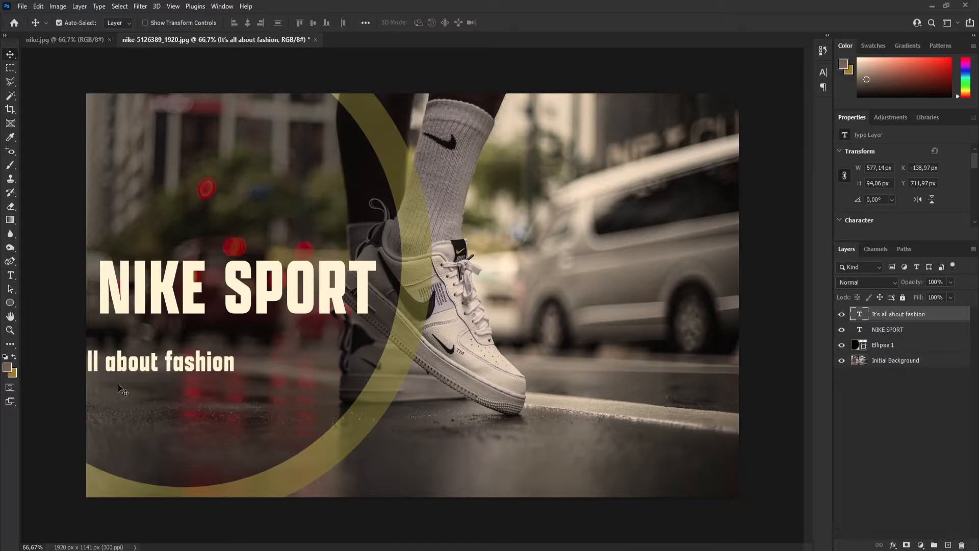
left_click_drag(152, 382, 254, 354)
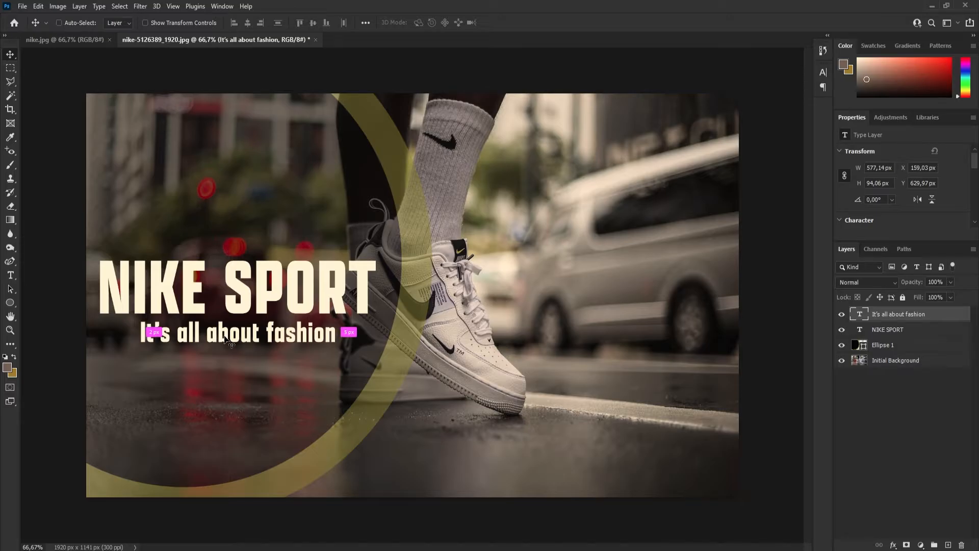
key("ctrl+t")
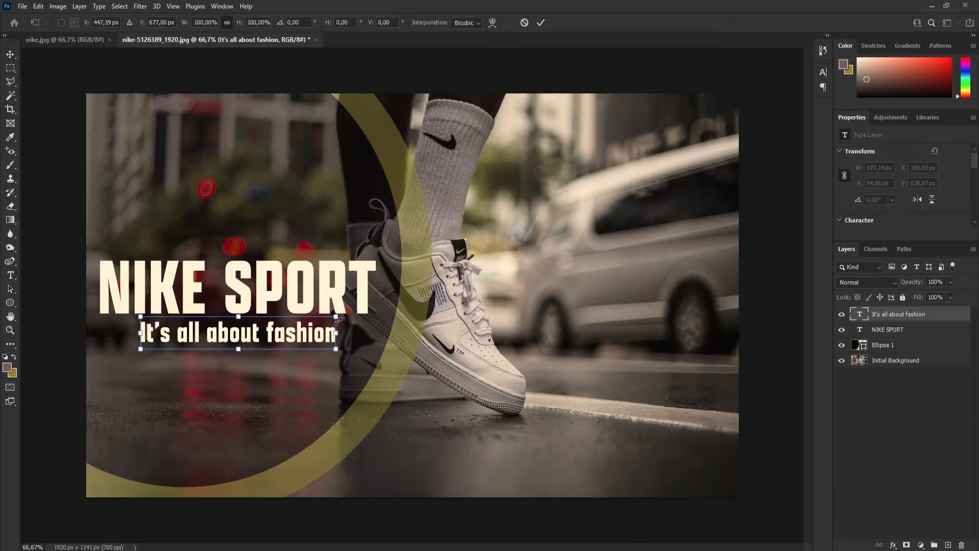
left_click_drag(336, 317, 254, 327)
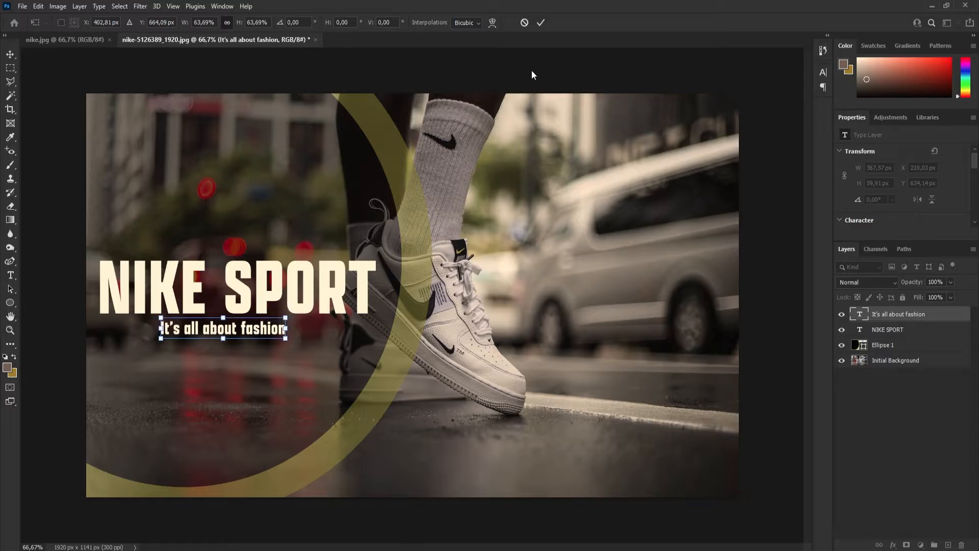
left_click(540, 23)
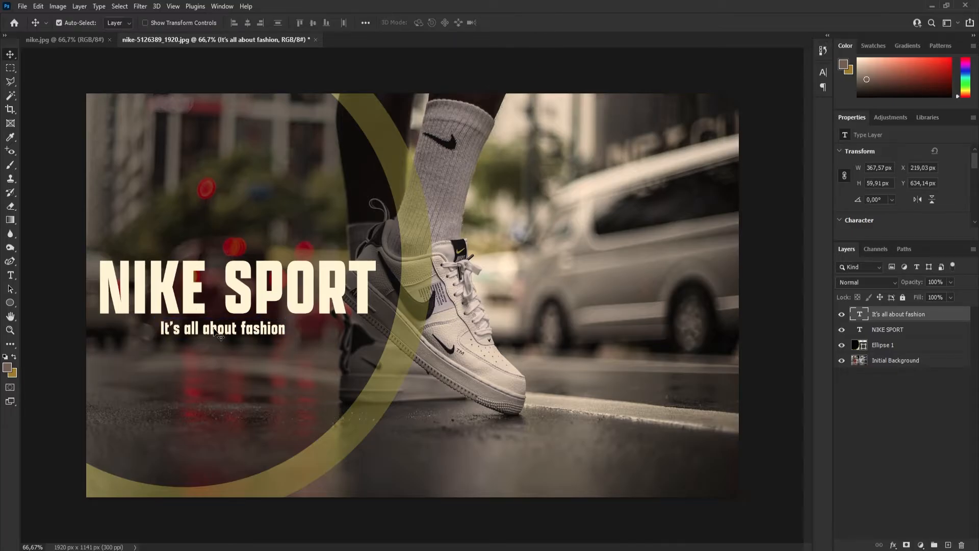
left_click_drag(214, 329, 221, 329)
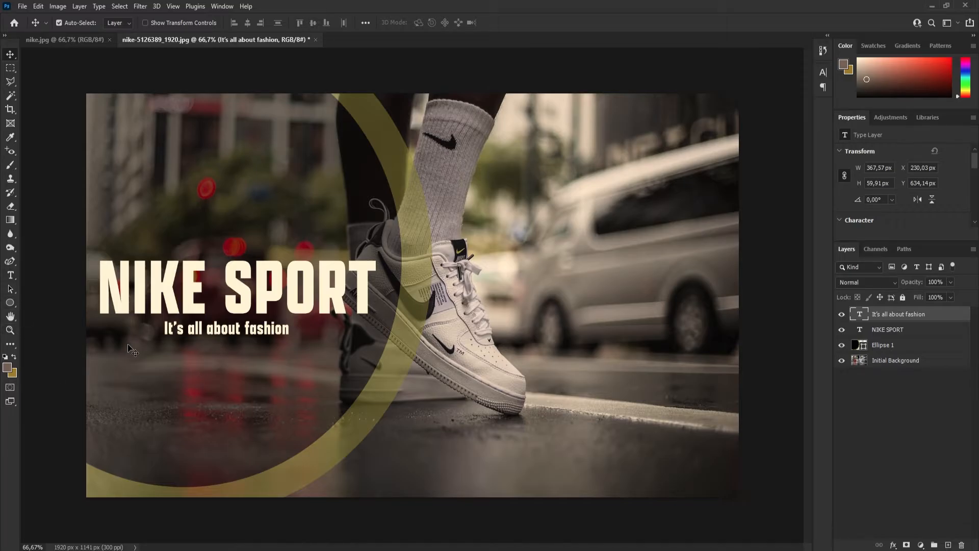
- Draw a nearly horizontal line shape about 698 px long beneath the tagline with the Line tool
left_click(9, 305)
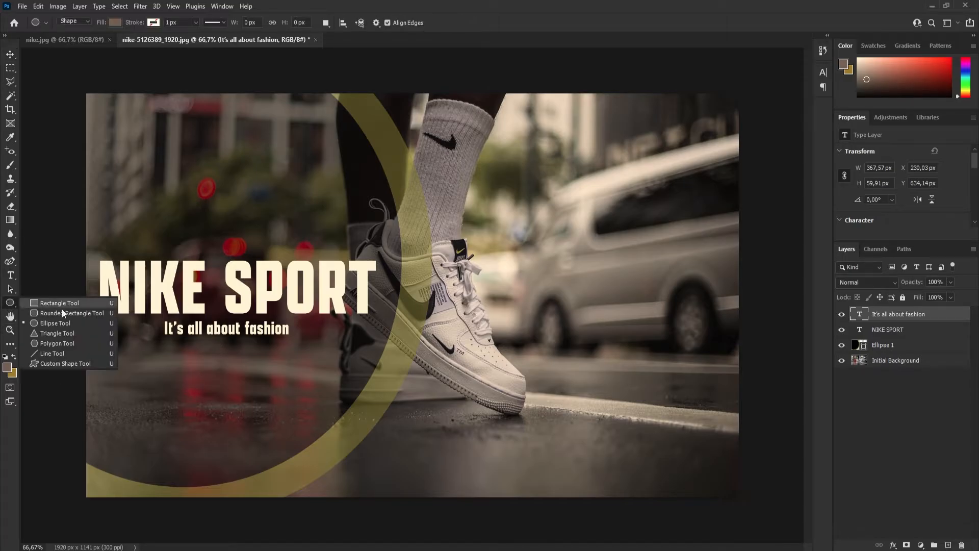
left_click(50, 352)
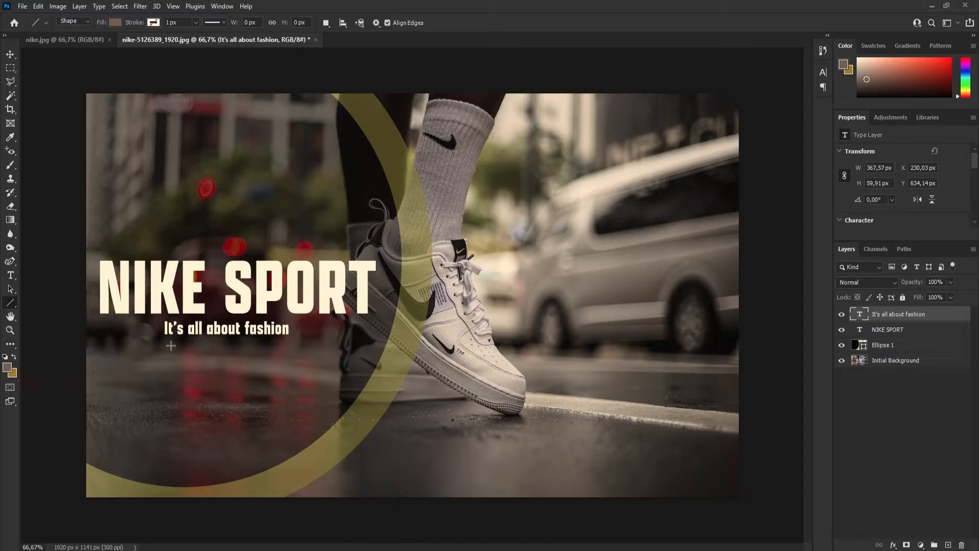
left_click_drag(112, 351, 347, 354)
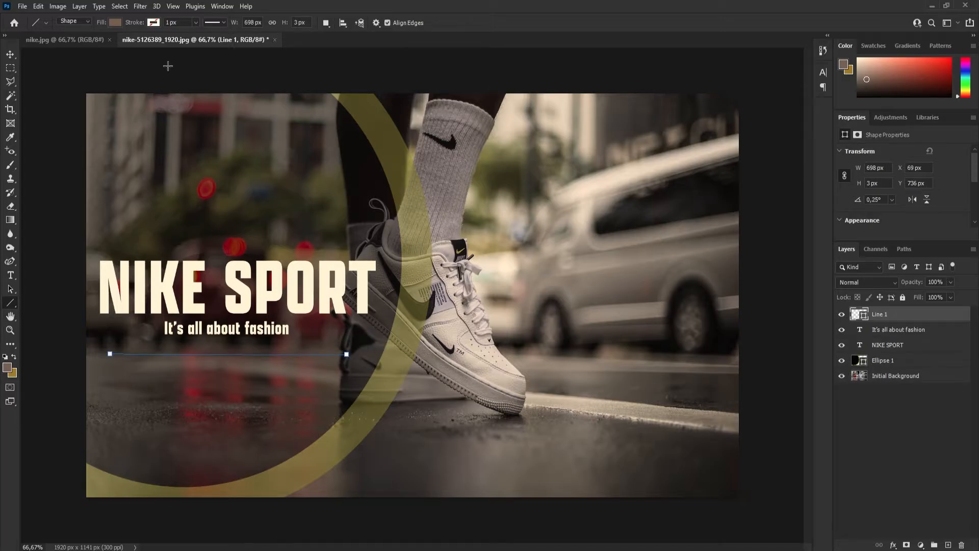
- Remove the line's fill and give it an off-white stroke colour
left_click(114, 23)
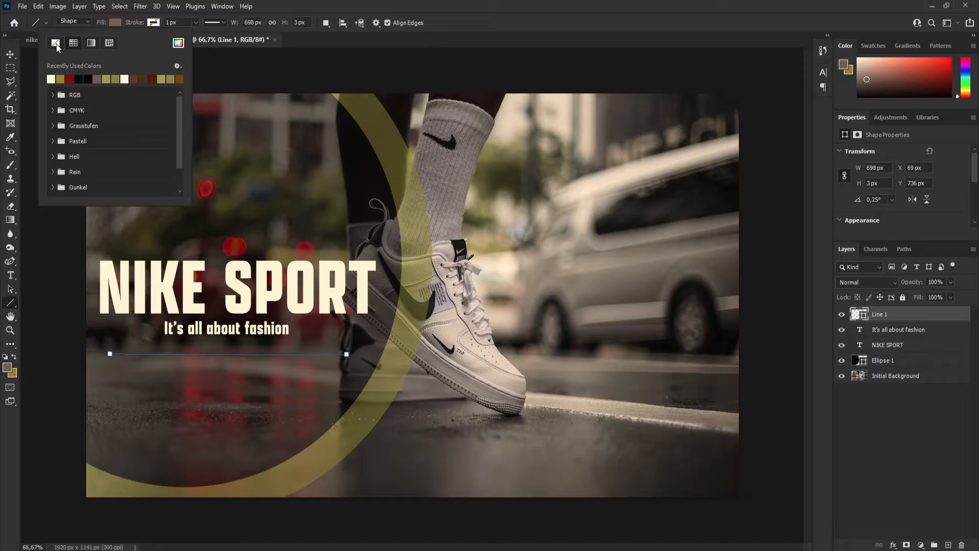
left_click(55, 43)
left_click(156, 24)
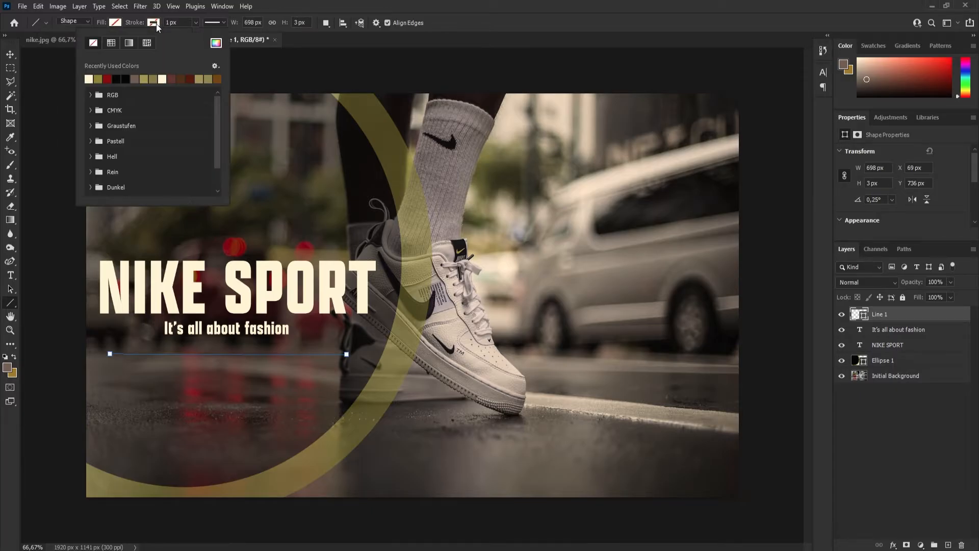
left_click(156, 24)
left_click(156, 24)
left_click(92, 77)
left_click(216, 43)
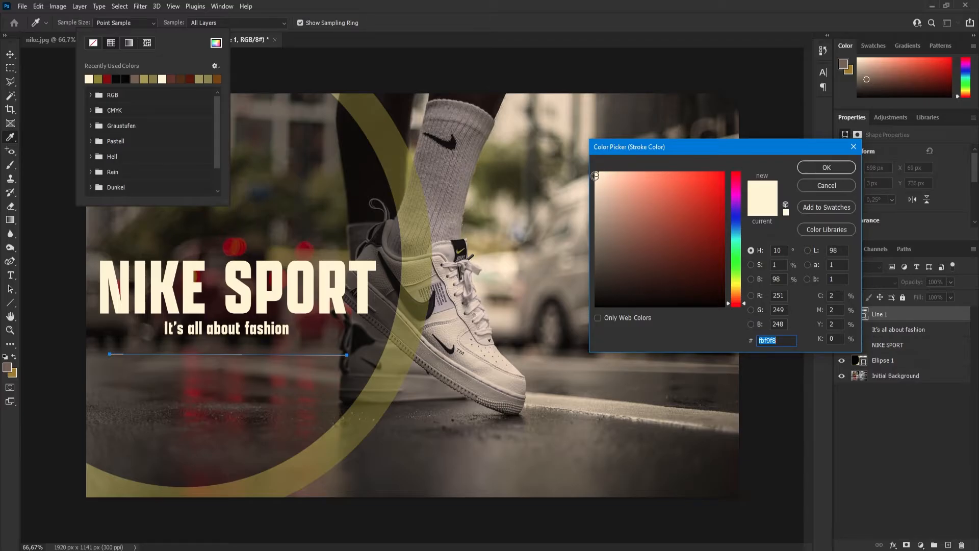
left_click(597, 173)
left_click(831, 168)
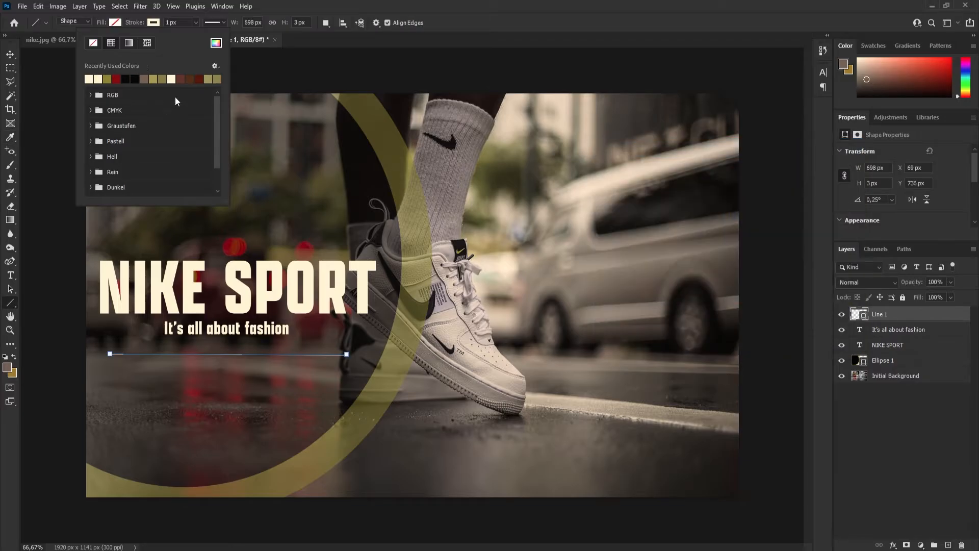
left_click(309, 49)
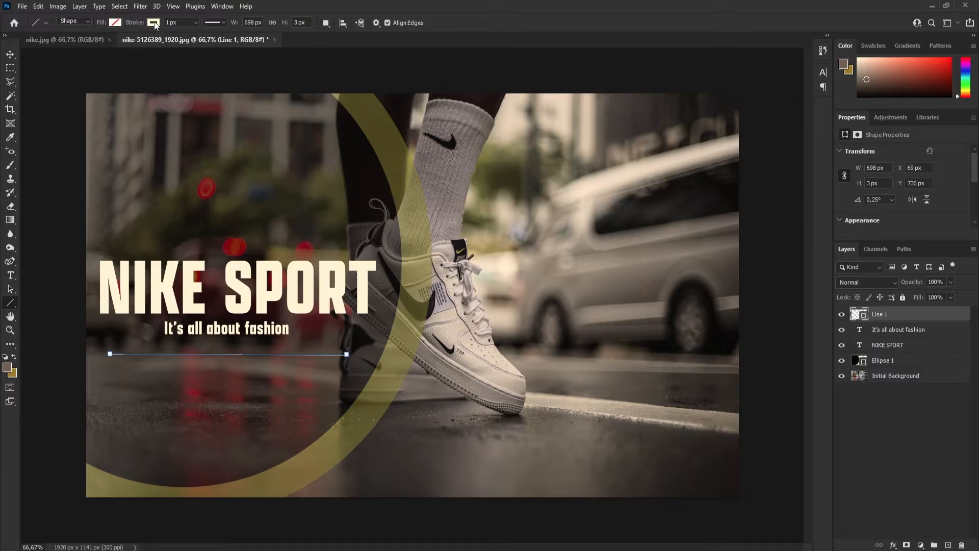
- Set the line's stroke width to 23 px
left_click(195, 23)
left_click_drag(194, 35, 200, 36)
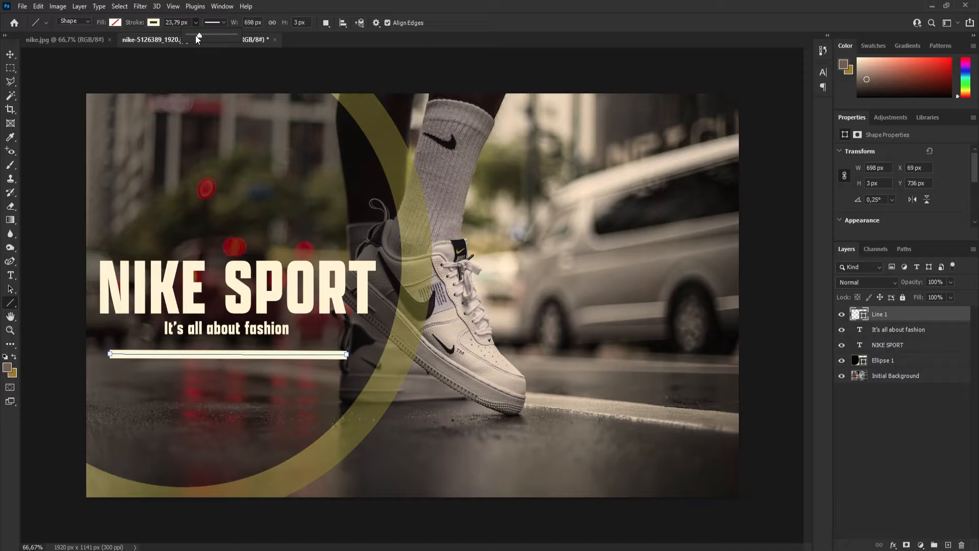
left_click(175, 22)
double_click(174, 22)
type("2")
key("Return")
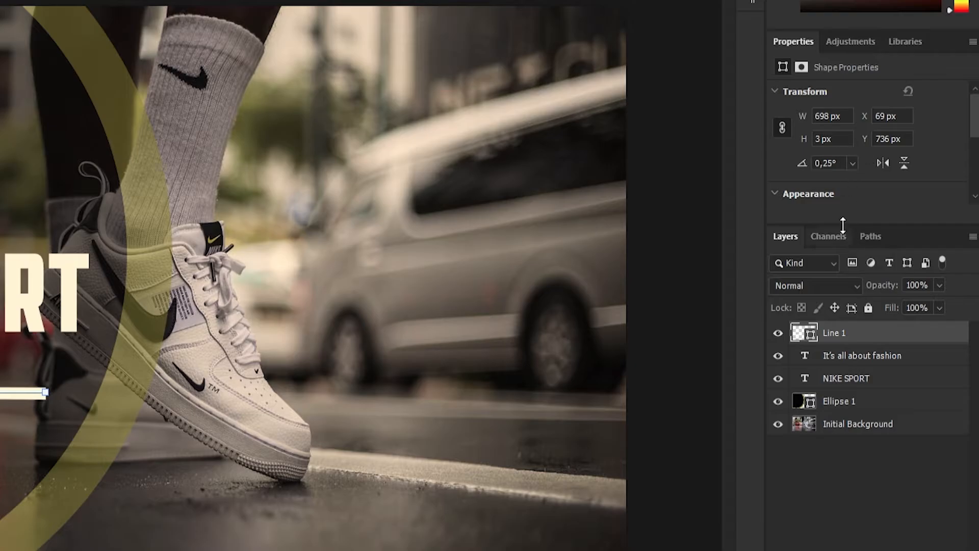
- Give the line's stroke round caps and round corners, and deselect the line
left_click_drag(846, 224, 847, 369)
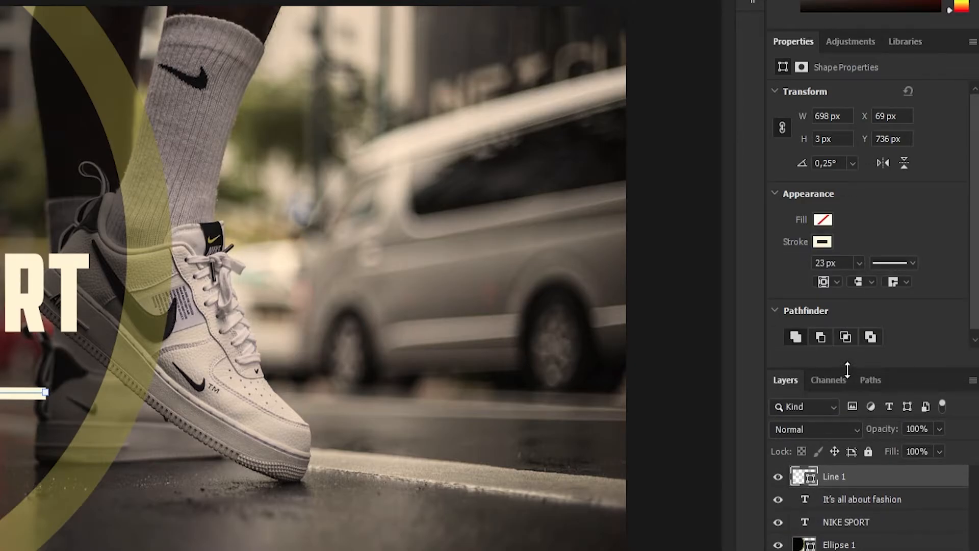
left_click(870, 280)
left_click(872, 284)
left_click(904, 280)
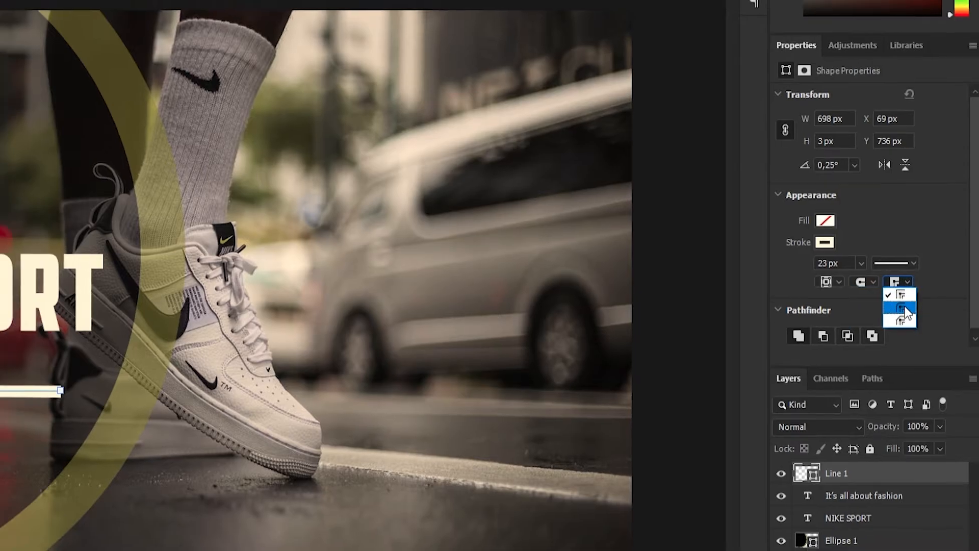
left_click(902, 309)
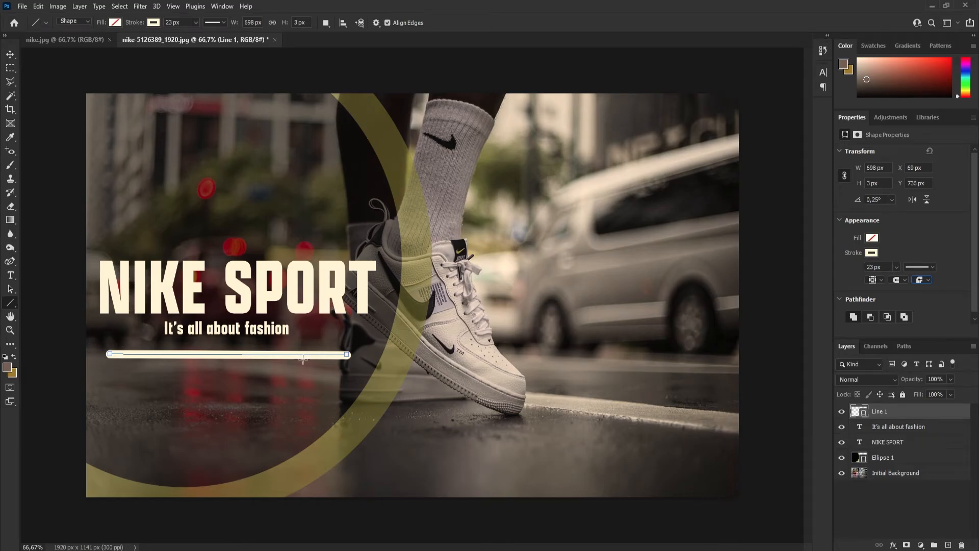
left_click(10, 54)
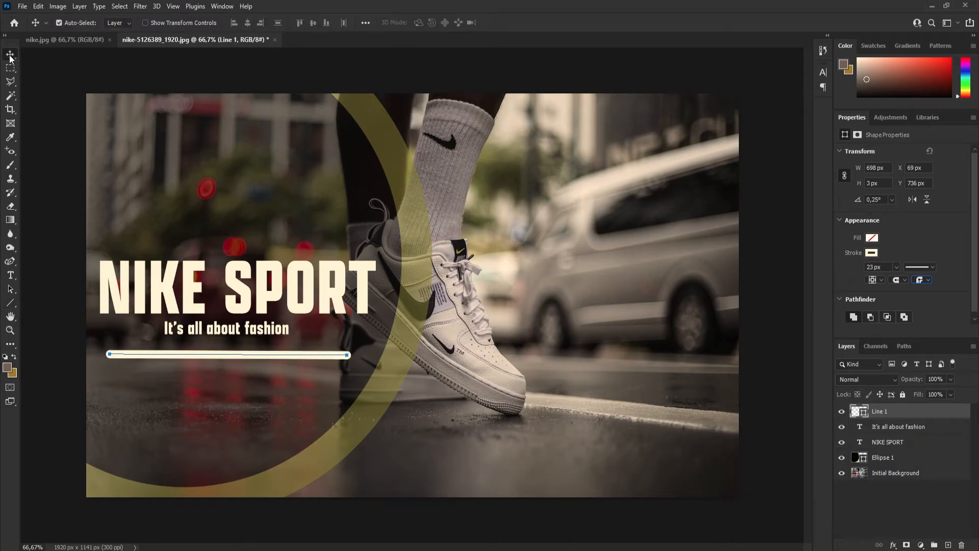
left_click(622, 219)
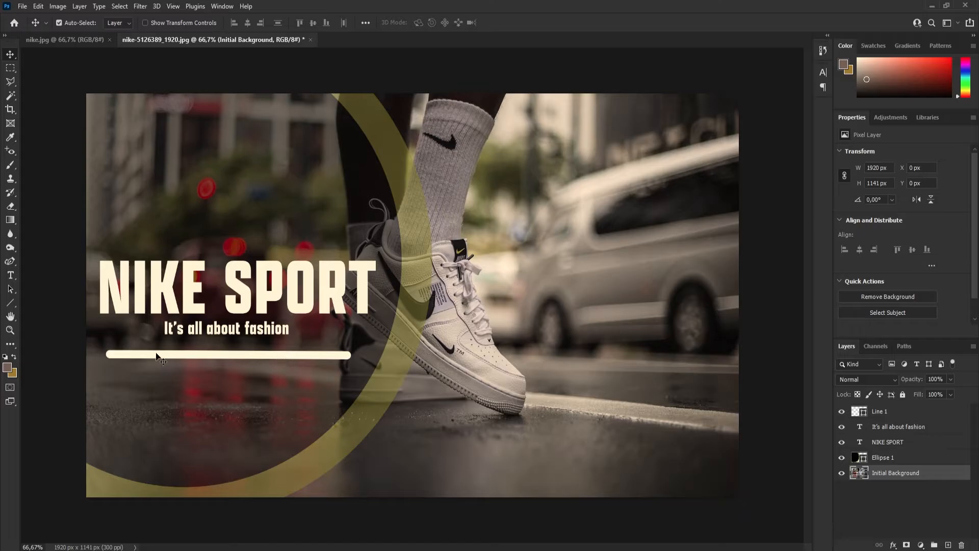
- Check the layout in nike.jpg and draw a circle about 268 px in diameter above the NIKE SPORT title
left_click(57, 39)
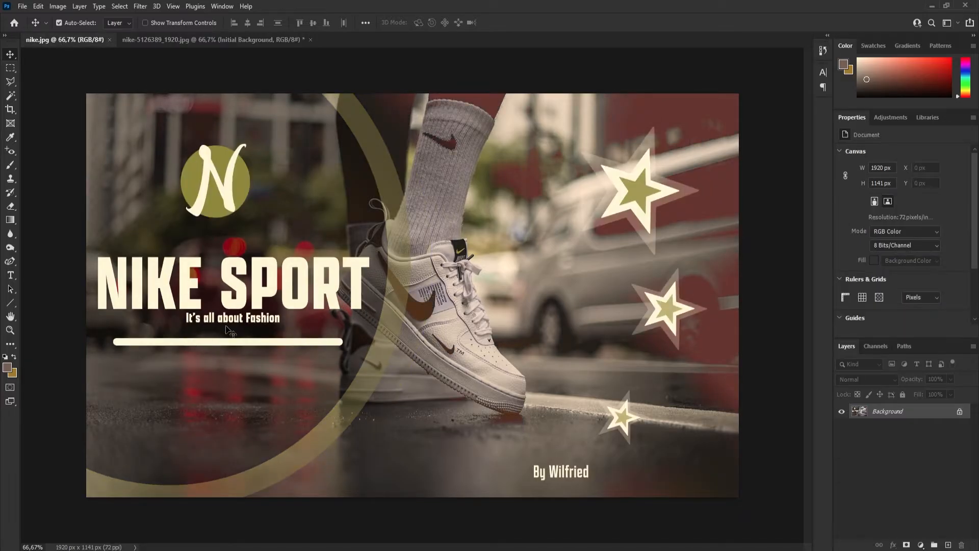
left_click(160, 41)
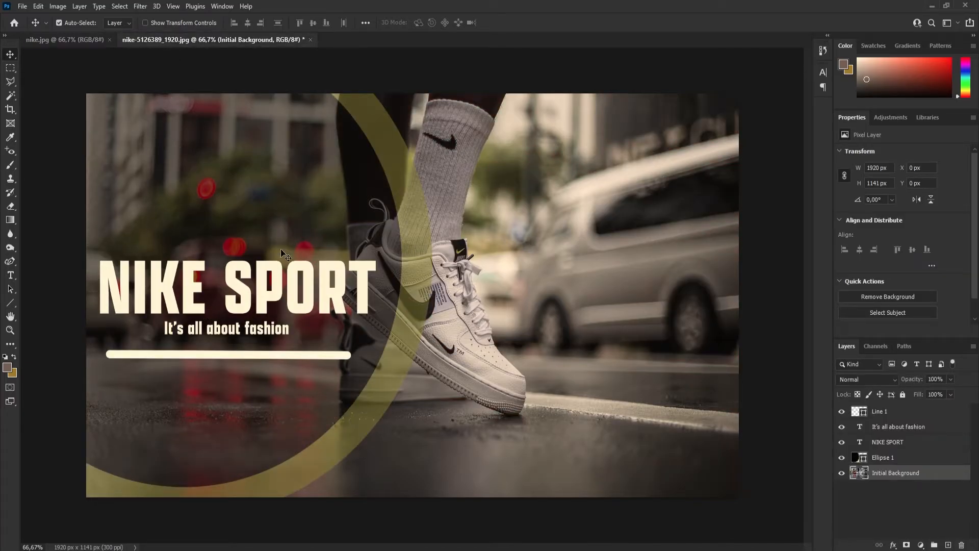
left_click(20, 303)
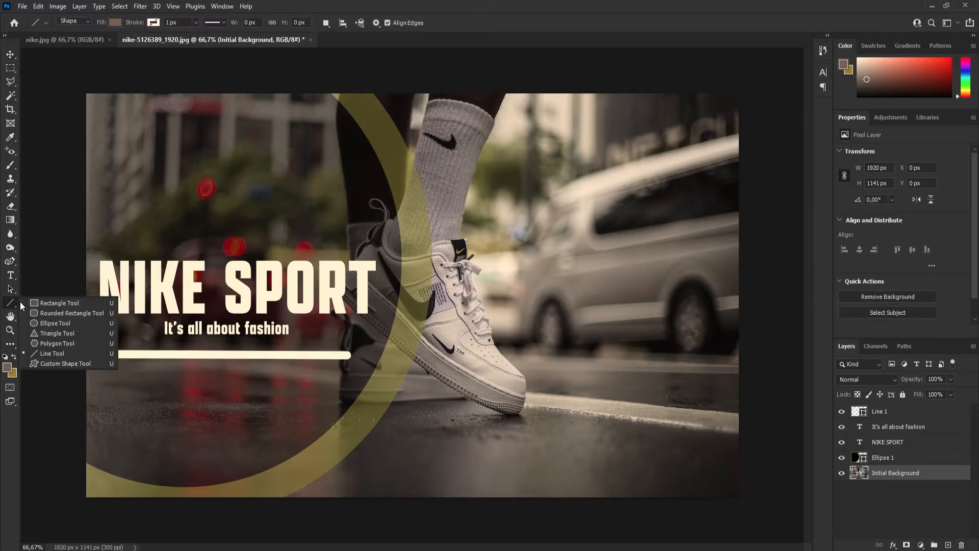
left_click(51, 323)
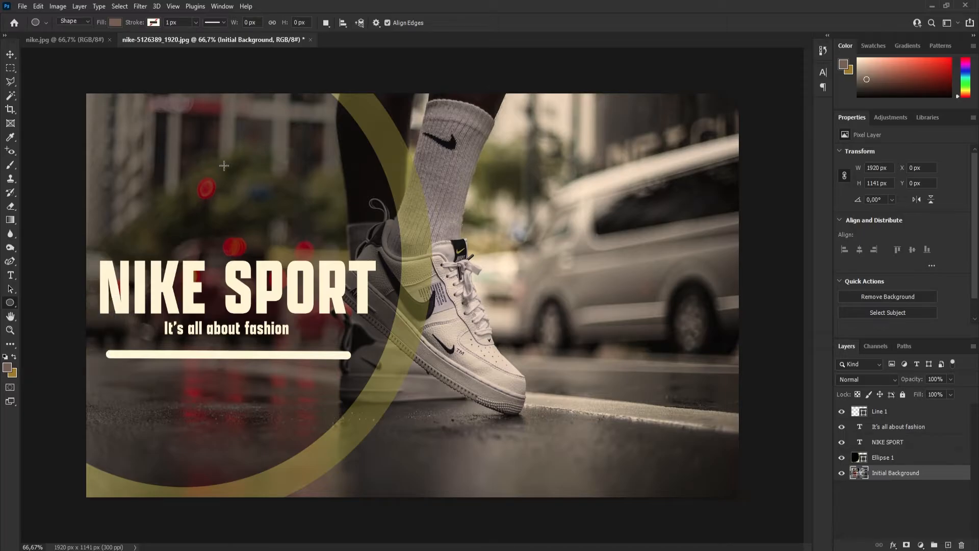
left_click_drag(185, 148, 322, 243)
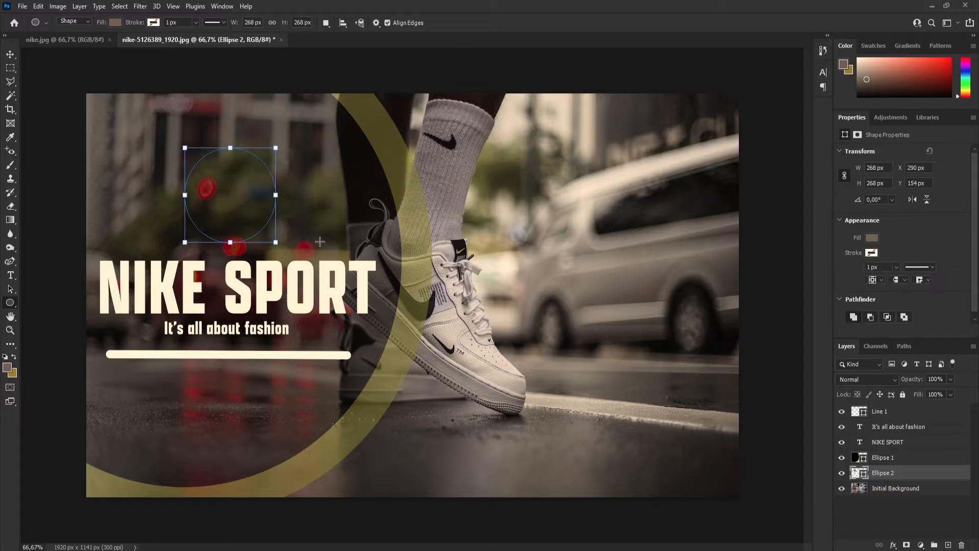
- Nudge the large ringed circle 30 px to the right and 50 px down
left_click(11, 55)
left_click(228, 189)
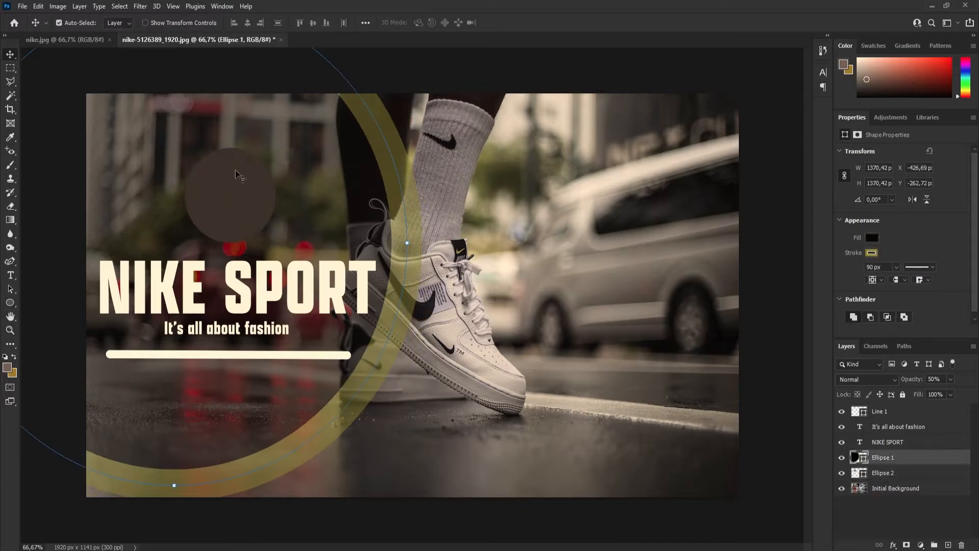
key("shift+Right")
key("shift+Right")
key("shift+Right")
key("shift+Down")
key("shift+Down")
key("shift+Down")
key("shift+Down")
key("shift+Down")
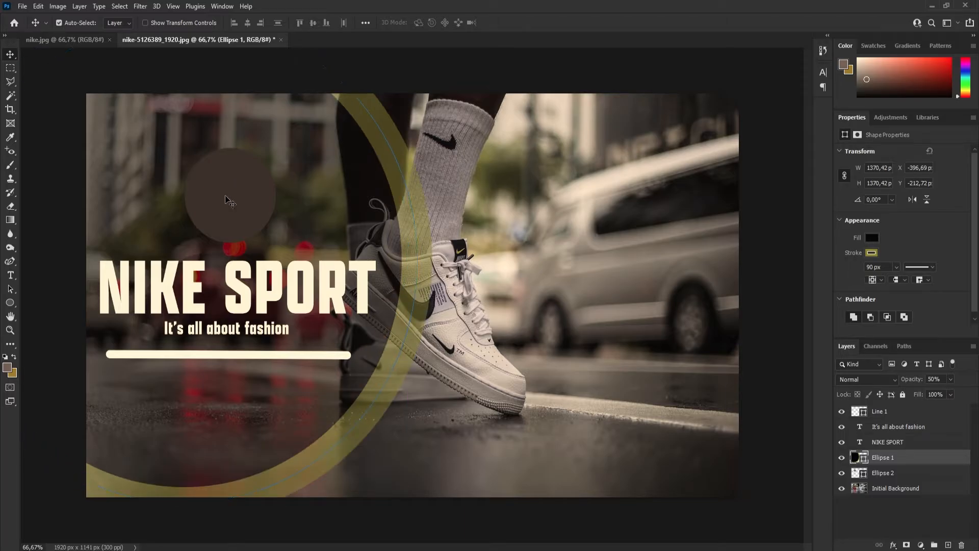
left_click_drag(235, 204, 224, 195)
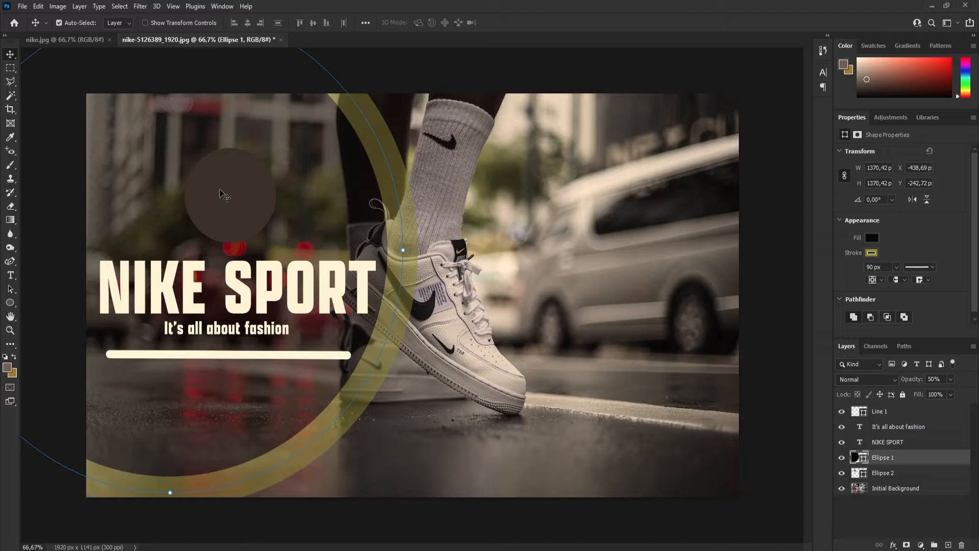
key("ctrl+z")
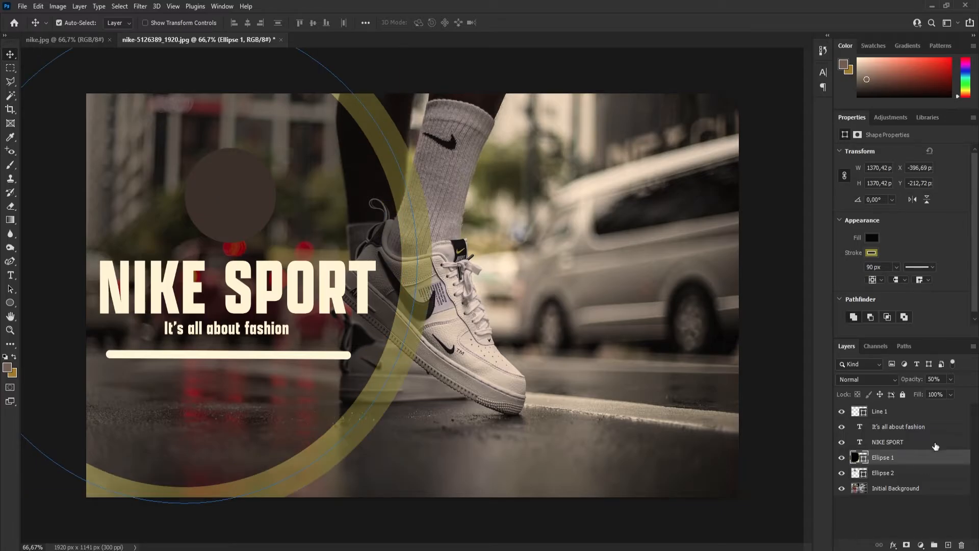
left_click(841, 459)
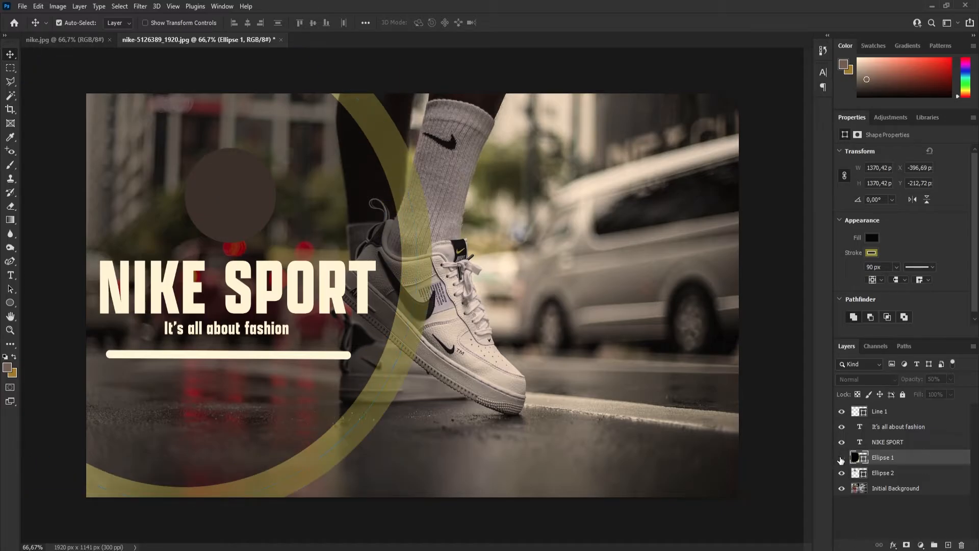
left_click(842, 458)
left_click(842, 458)
- Shift the large ringed circle slightly to the right so its ring overlaps more of the shoe
left_click(903, 473)
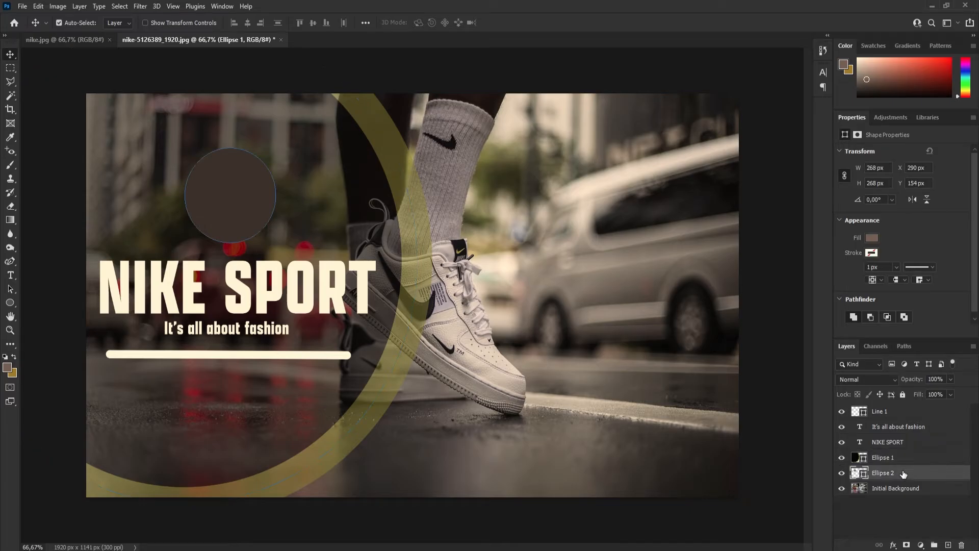
left_click(219, 188)
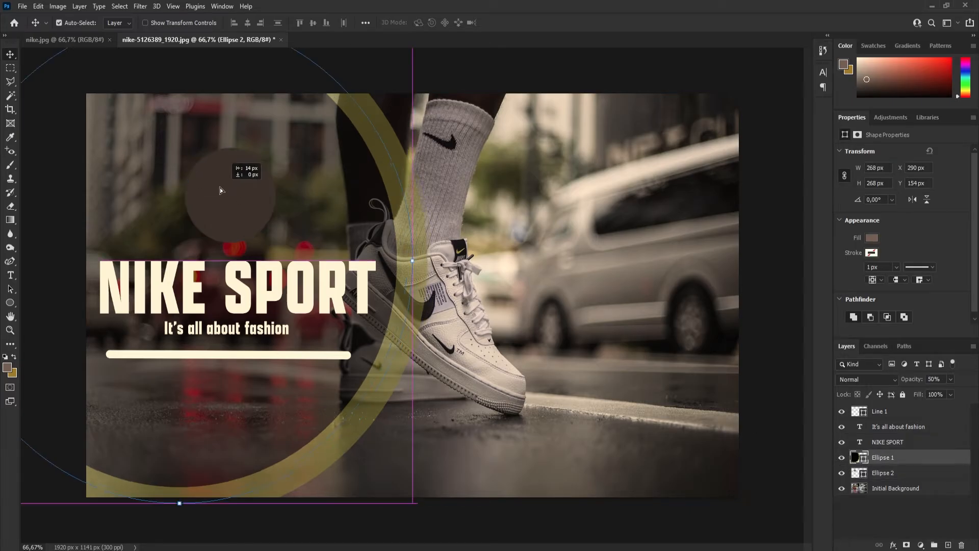
left_click_drag(219, 187, 245, 192)
- Move the small circle up and slightly left with Free Transform, to about X 279 px and Y 105 px
left_click(908, 473)
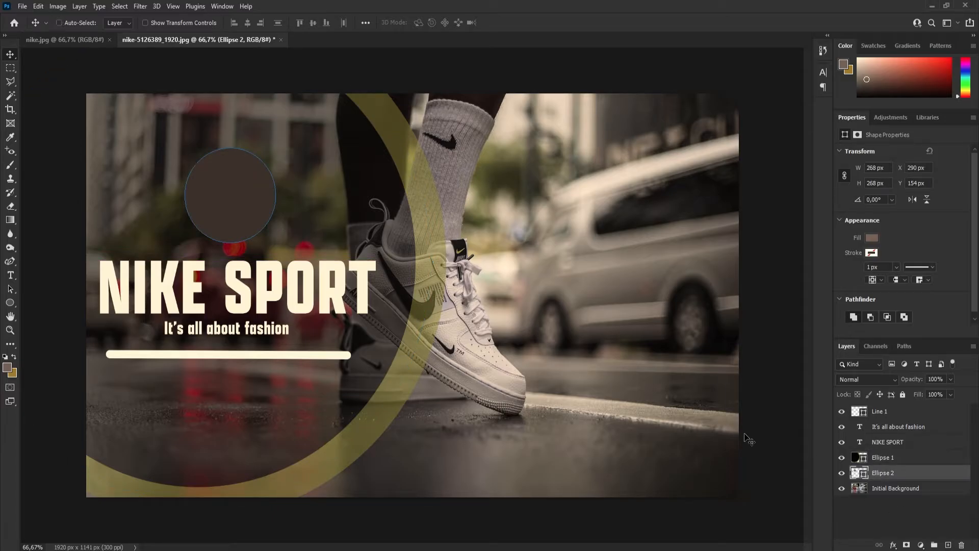
key("ctrl+t")
left_click_drag(225, 213, 233, 192)
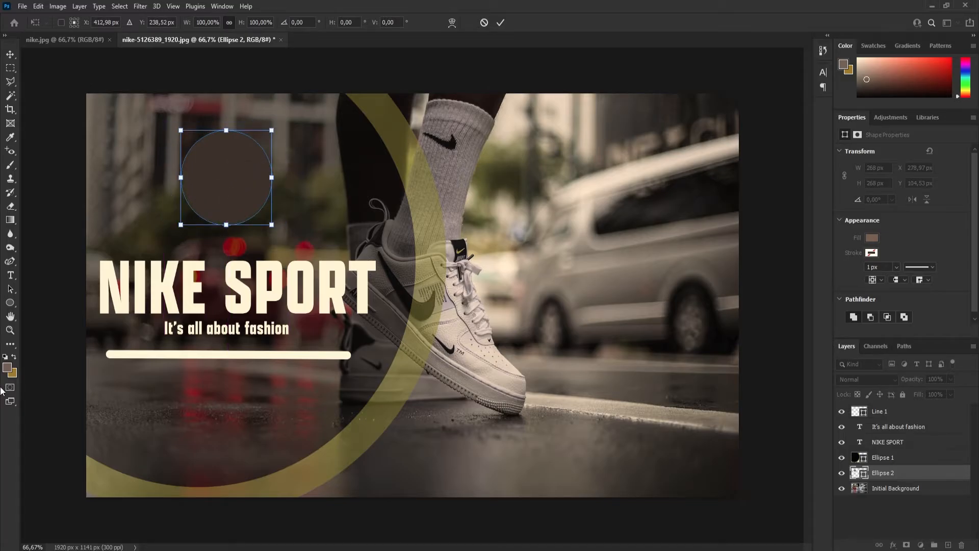
- Fill the small circle with the recently used olive colour and shrink it to about 217 by 216 px
left_click(10, 303)
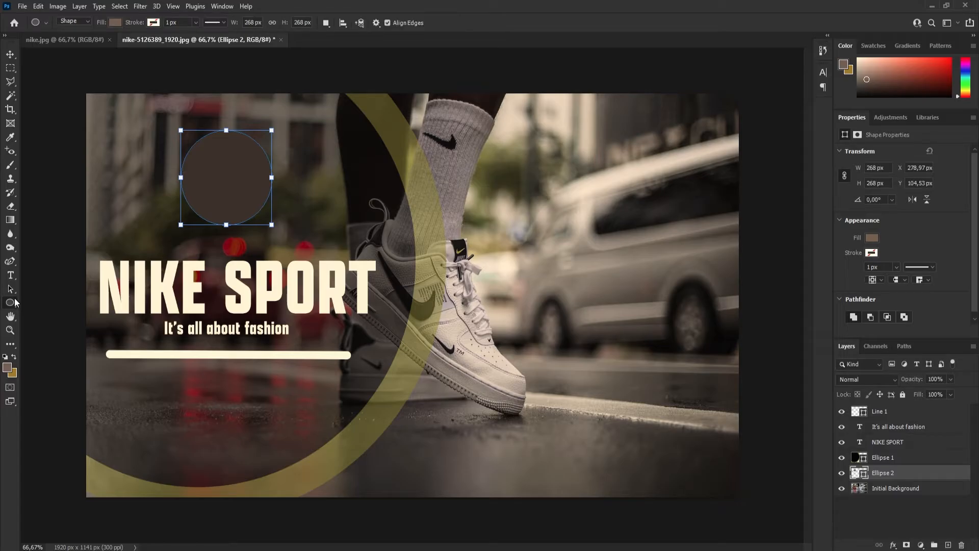
left_click(113, 23)
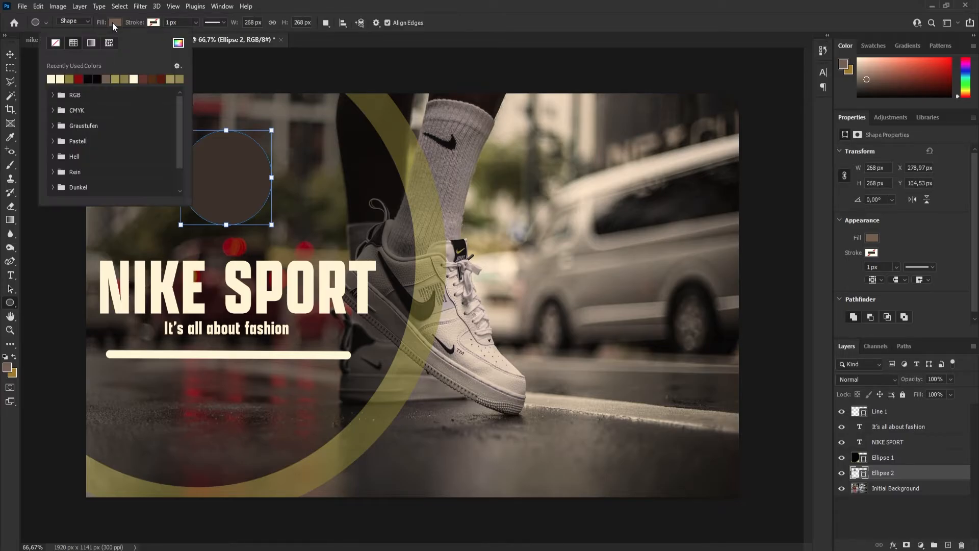
left_click(72, 79)
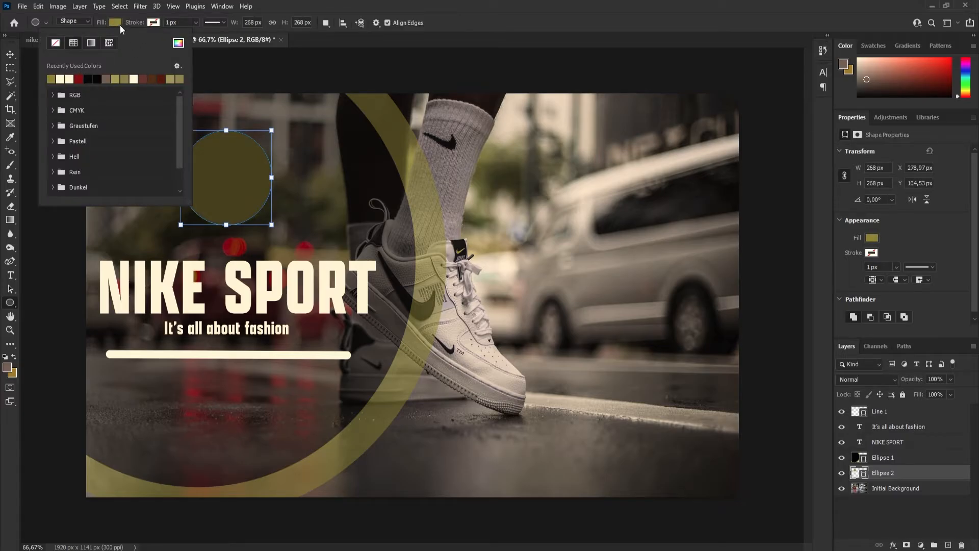
left_click(434, 223)
left_click(178, 181)
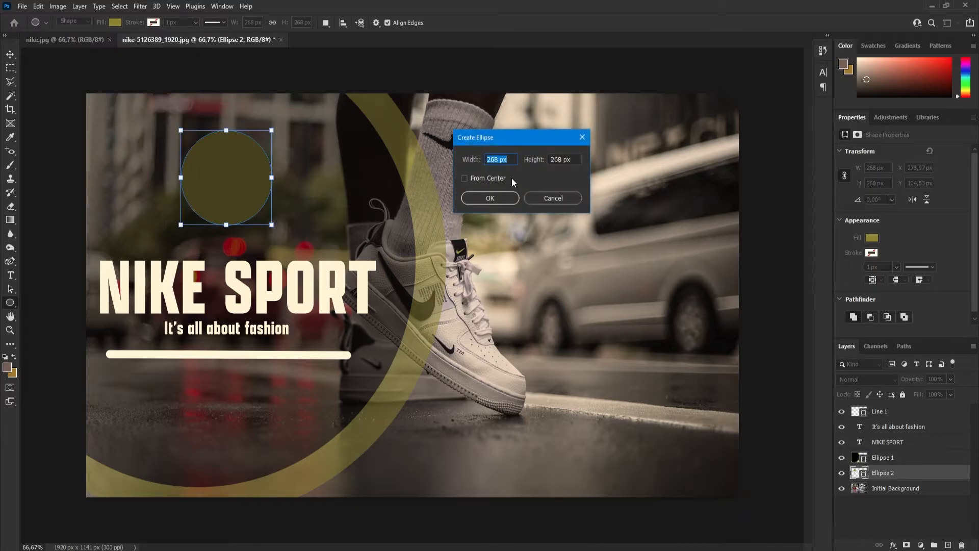
left_click(548, 200)
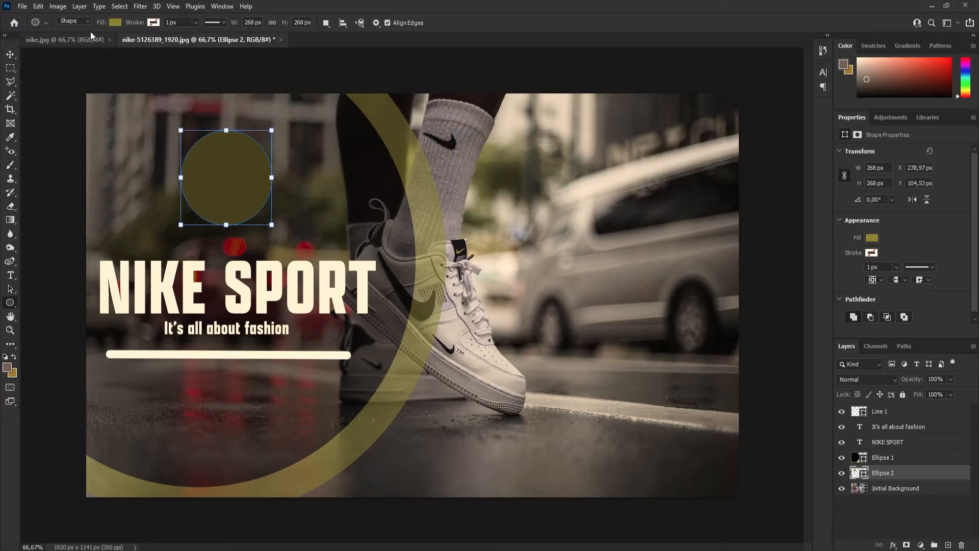
left_click(113, 23)
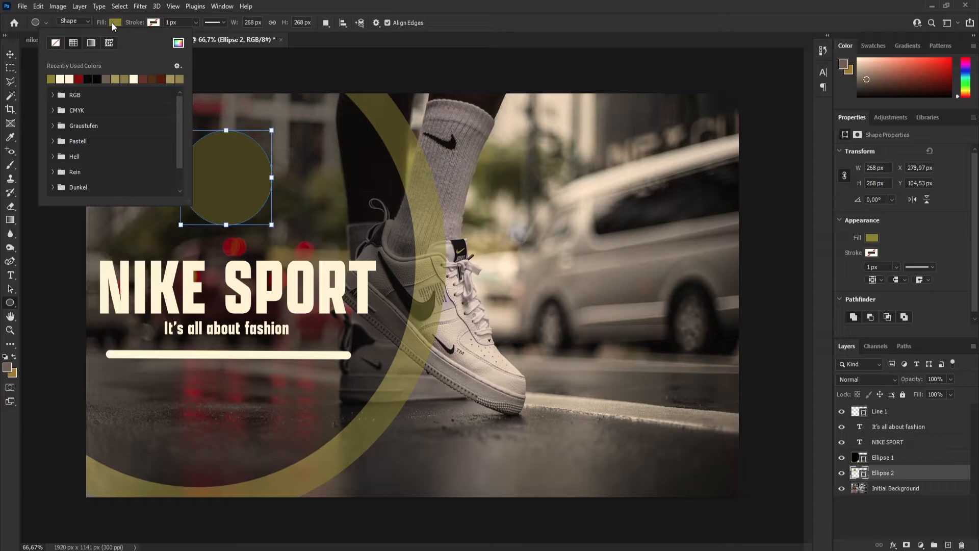
left_click(337, 47)
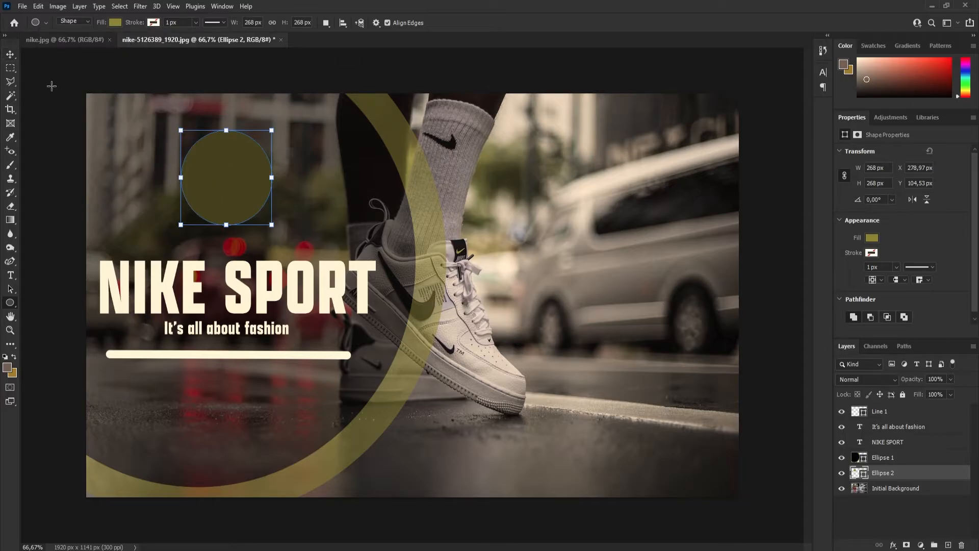
left_click_drag(181, 131, 199, 149)
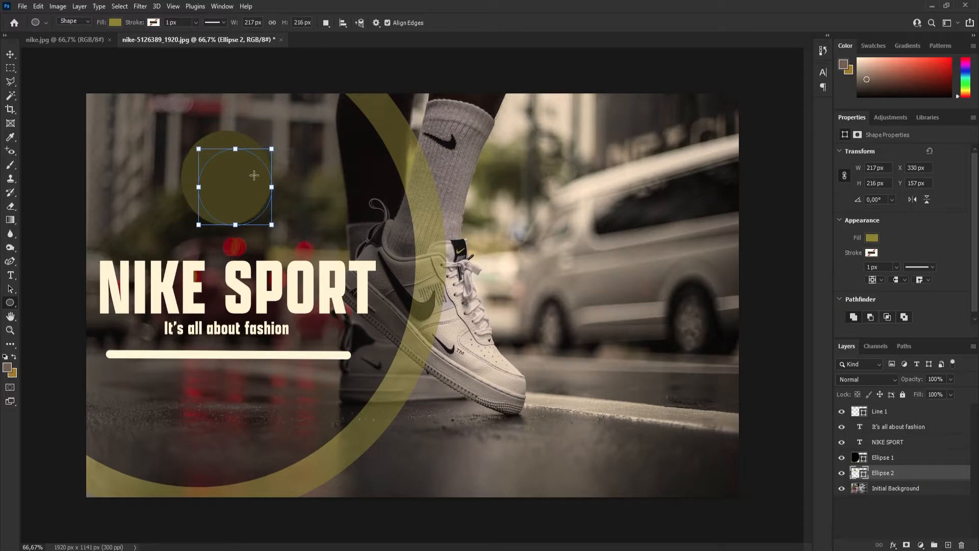
- Reposition the large ringed circle to about X -341 px and Y -195 px
left_click(5, 54)
left_click_drag(238, 188, 227, 190)
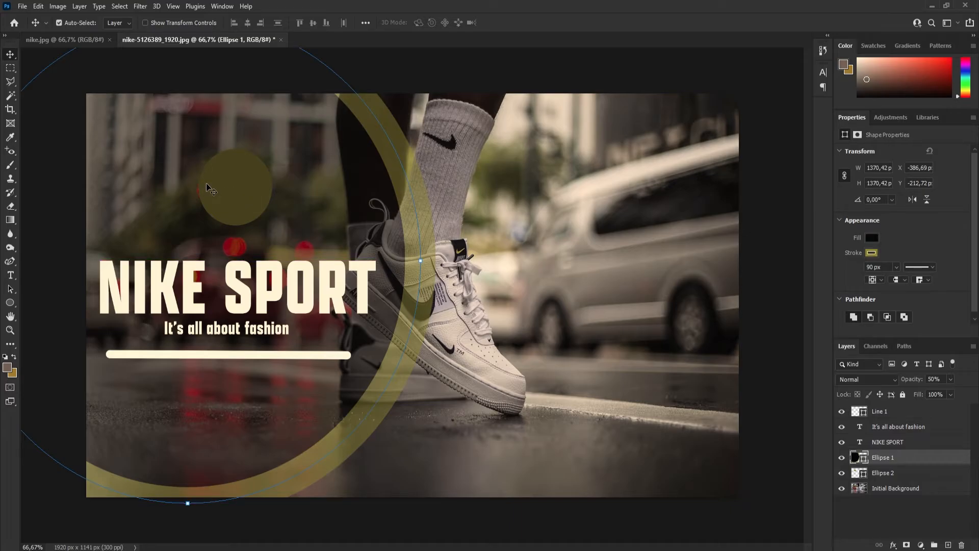
left_click_drag(219, 190, 257, 179)
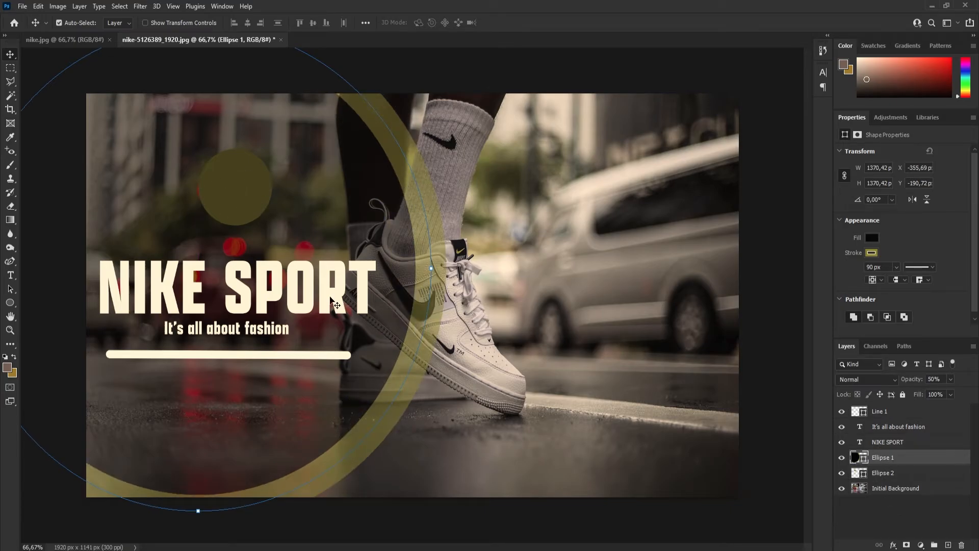
mouse_move(234, 195)
left_mouse_down()
mouse_move(224, 189)
mouse_move(247, 191)
mouse_move(228, 193)
mouse_move(234, 200)
mouse_move(252, 185)
mouse_move(240, 189)
left_mouse_up()
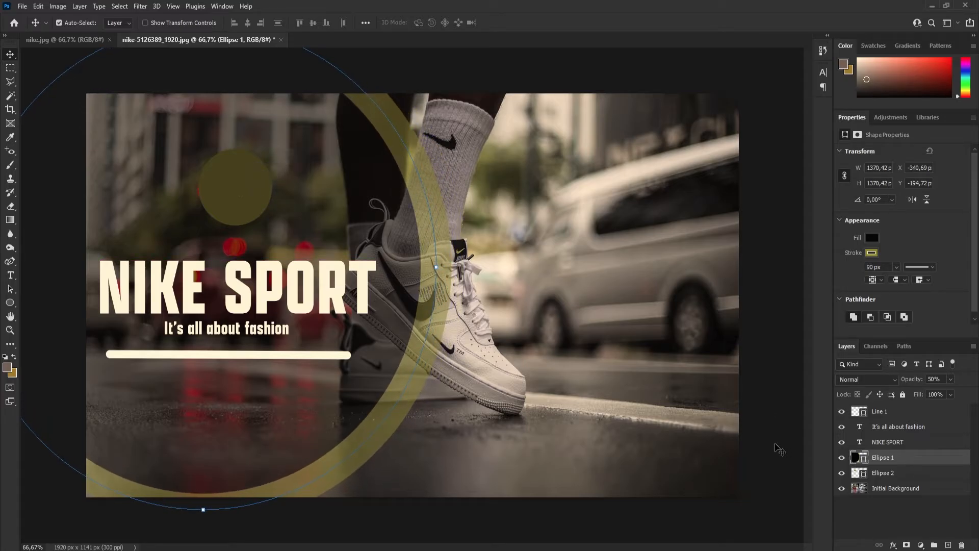
- Bring the olive circle's layer in front of the large ringed circle and move it to about X 304 px, Y 172 px
left_click_drag(896, 475, 893, 455)
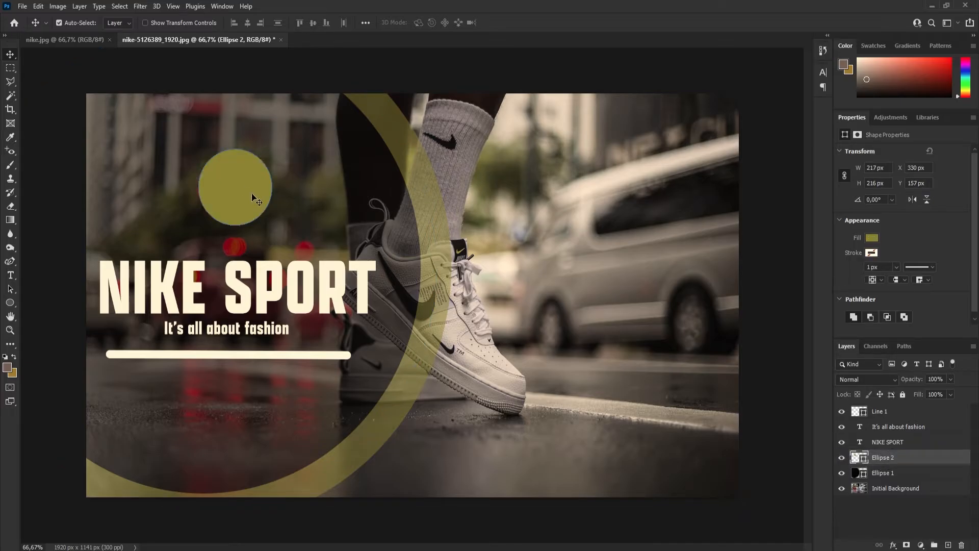
left_click_drag(237, 190, 224, 198)
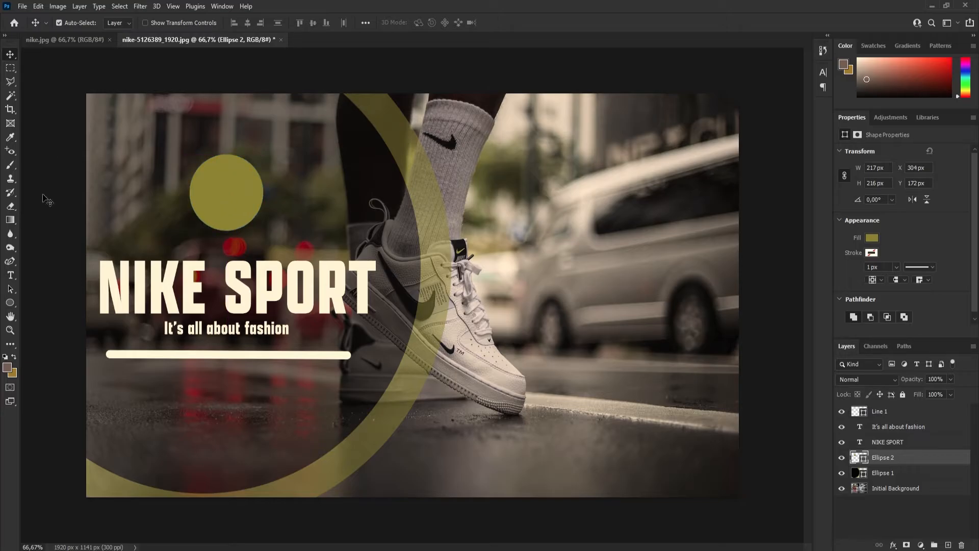
- Add a separate text layer reading "N" over the olive circle and place it just above the circle's layer
left_click(17, 278)
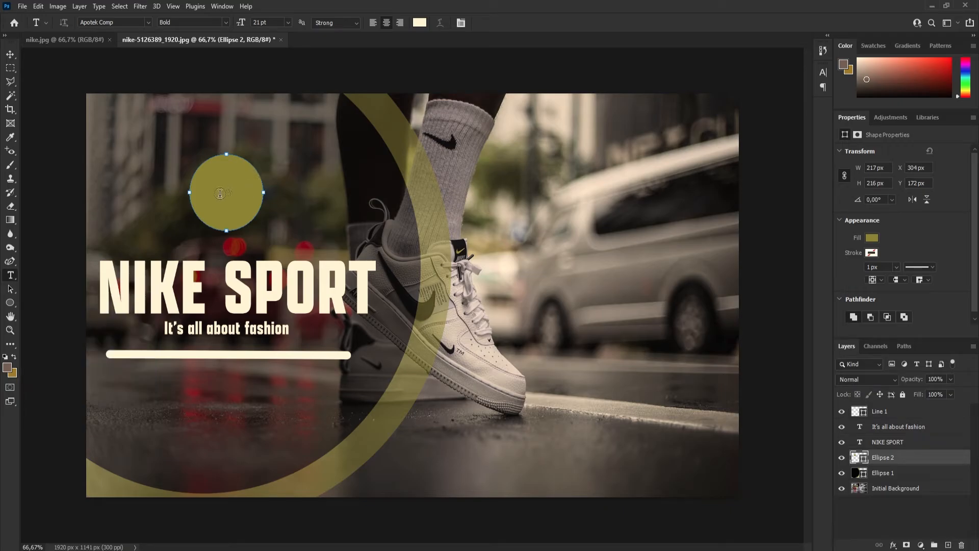
left_click(893, 491)
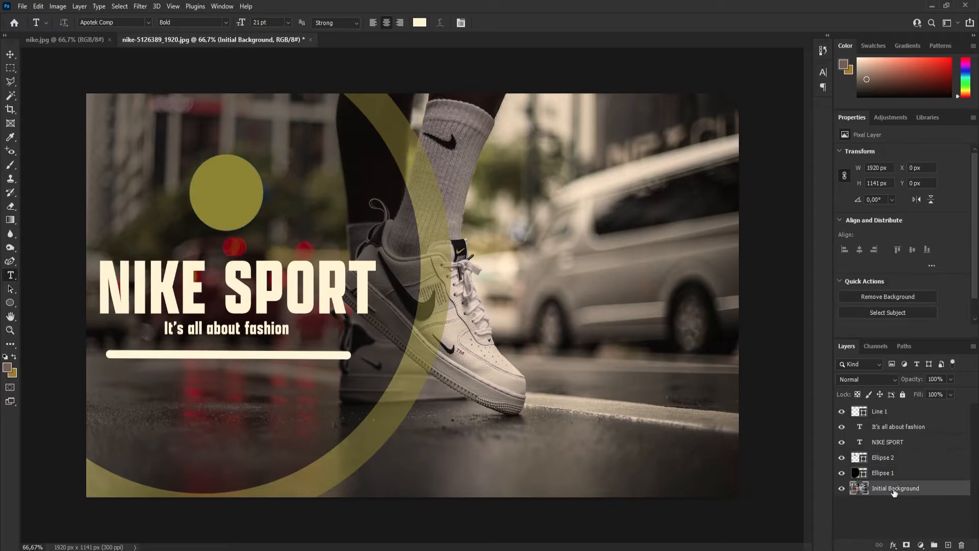
left_click(220, 196)
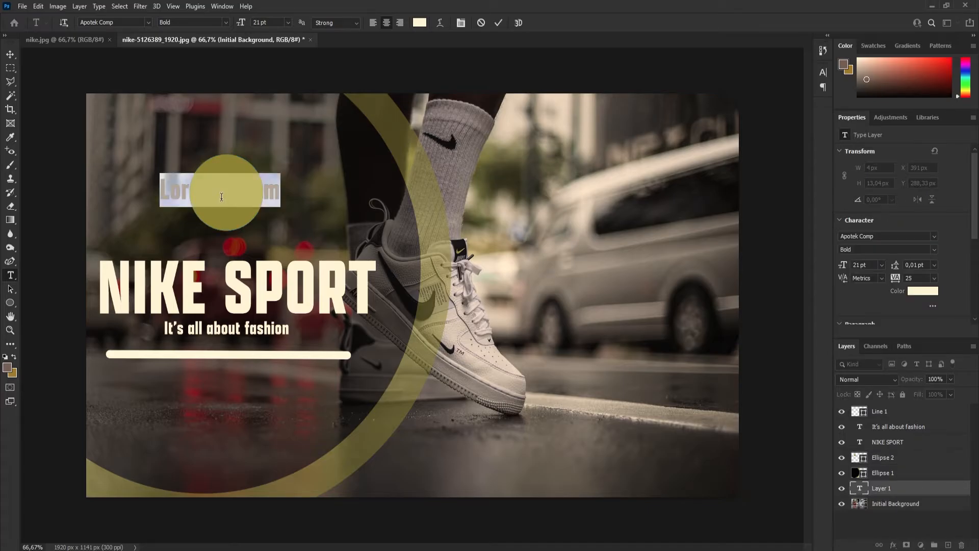
key("BackSpace")
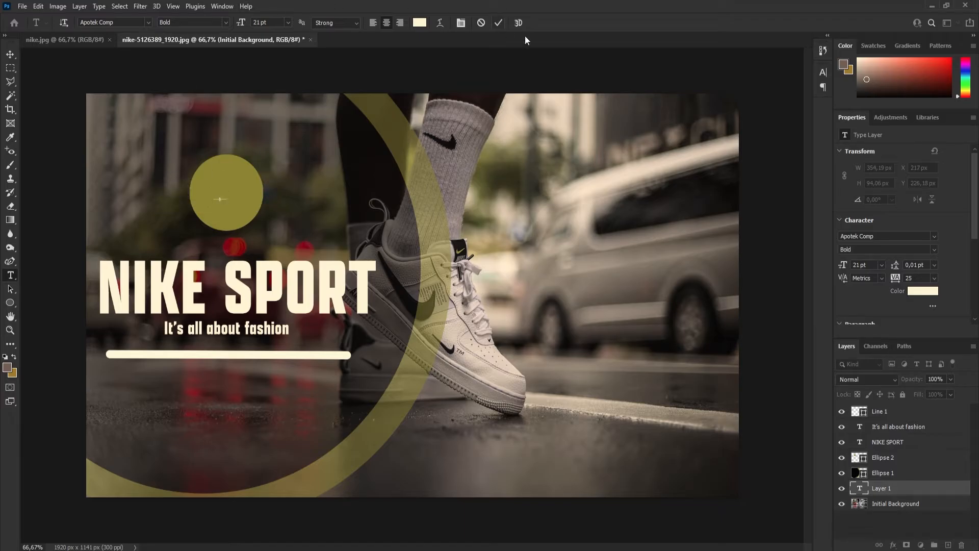
type("N")
left_click(498, 23)
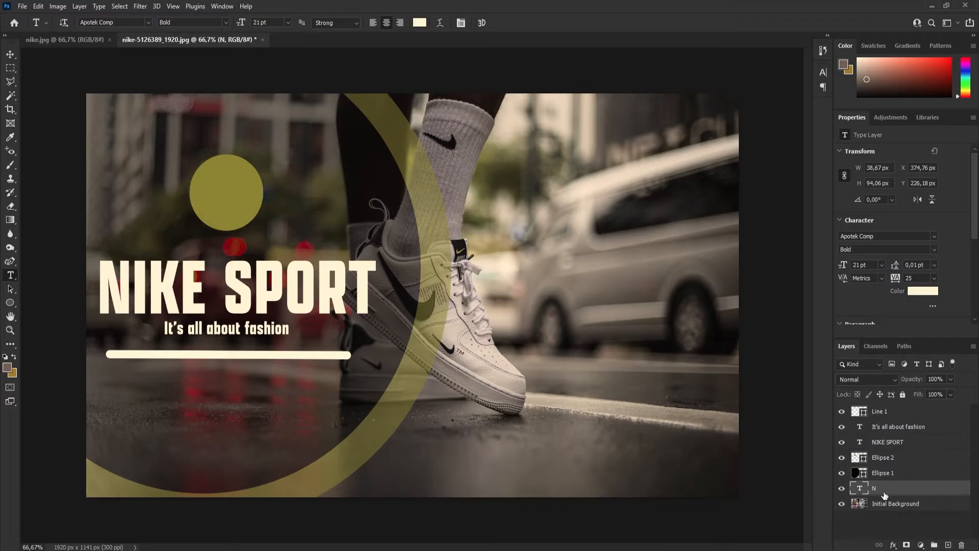
left_click_drag(894, 489, 889, 459)
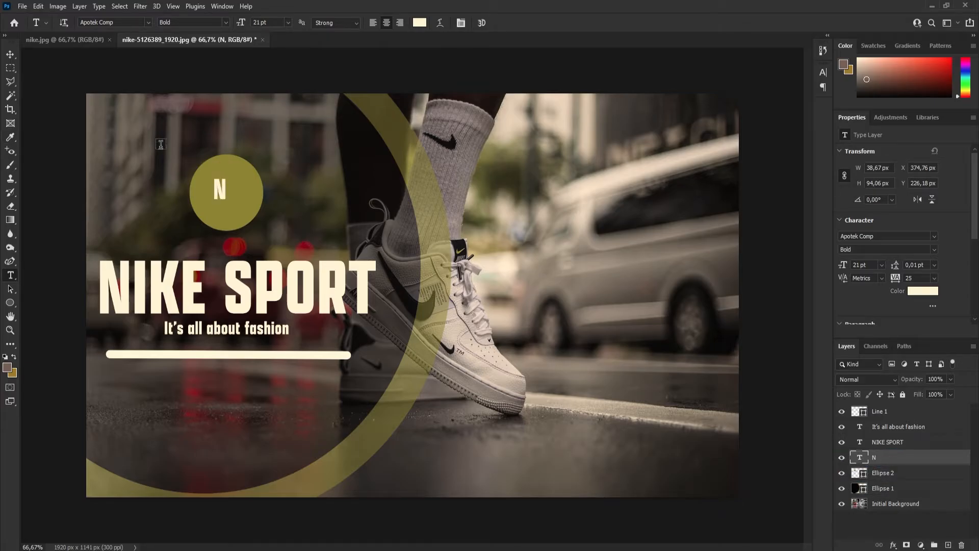
- Change the letter N to the Atocha font and choose its third alternate glyph
double_click(217, 193)
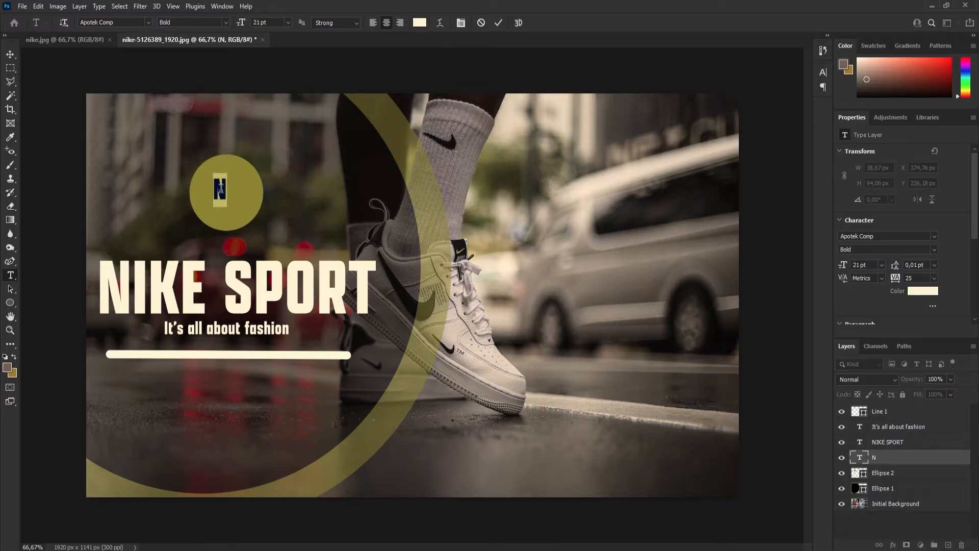
left_click(148, 22)
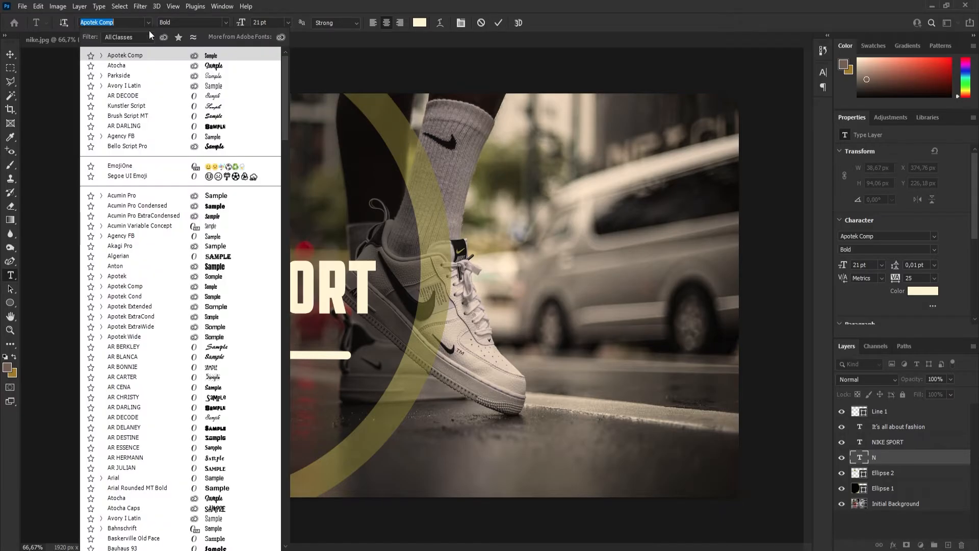
left_click(143, 67)
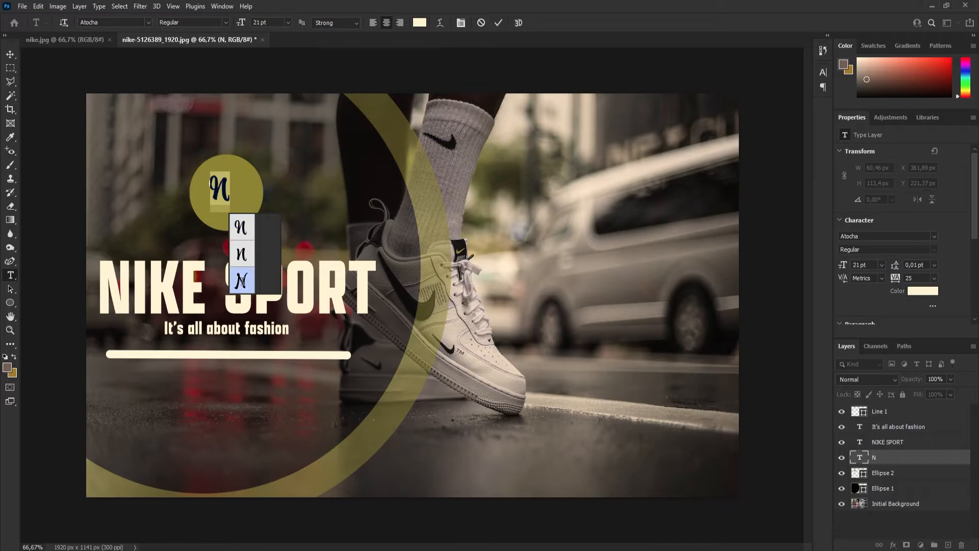
left_click(242, 281)
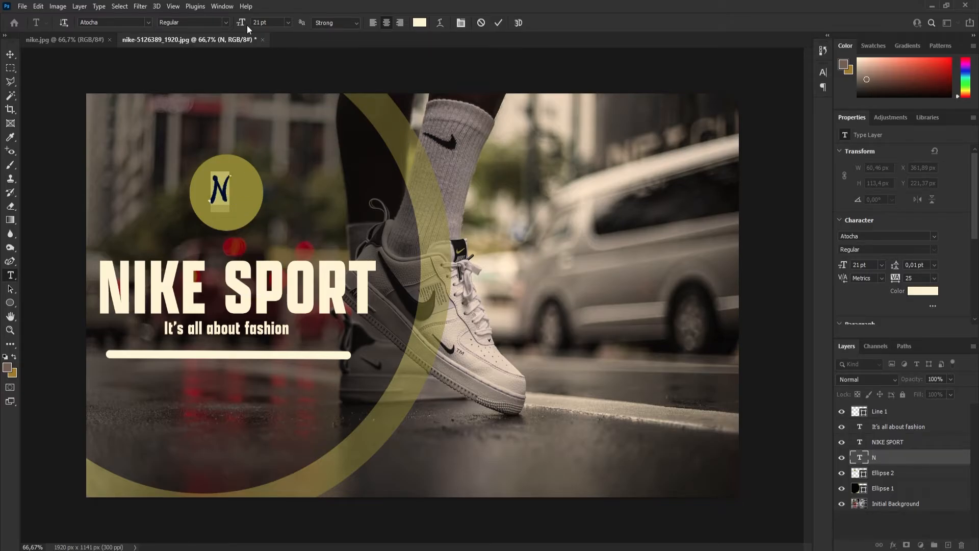
- Set the letter N's font size to 50 pt and commit the text edit
left_click(286, 23)
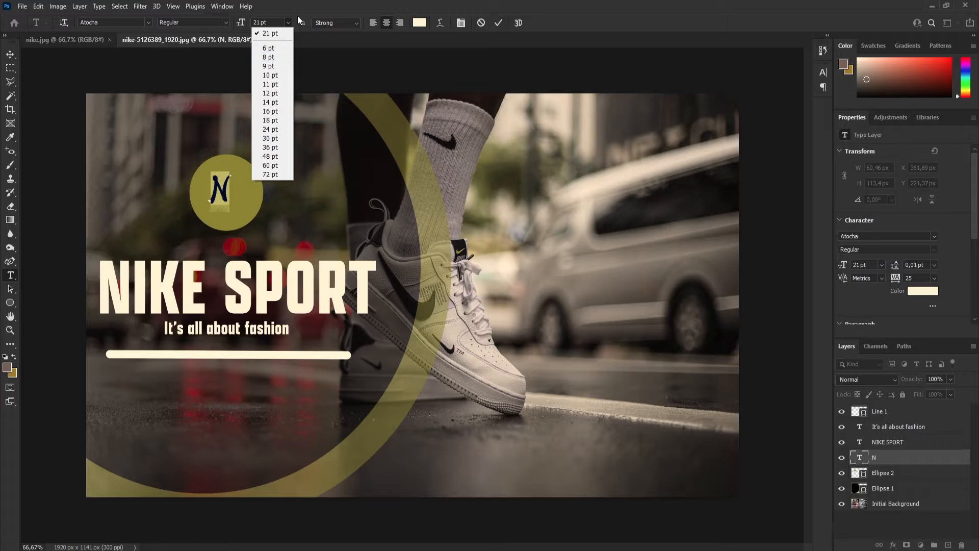
left_click(288, 22)
left_click_drag(239, 24, 260, 24)
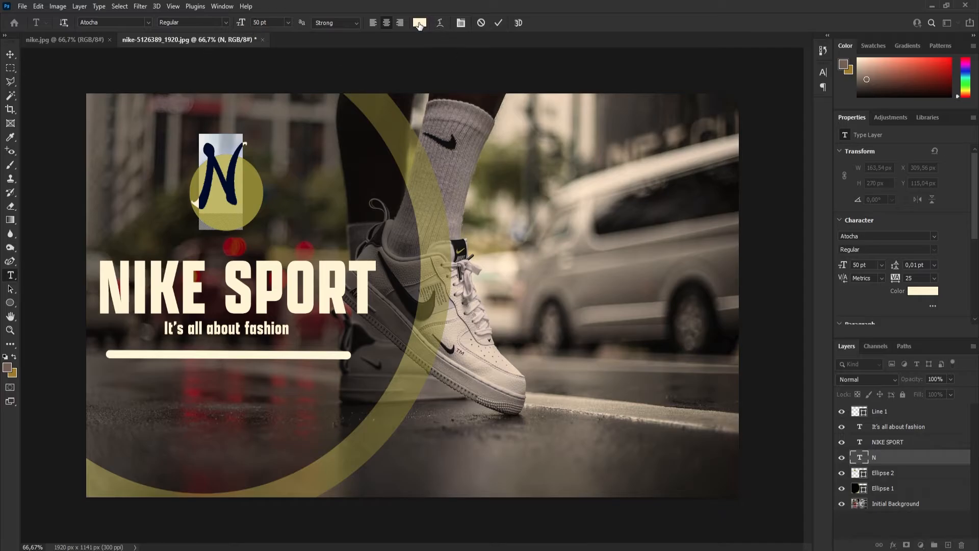
left_click(497, 23)
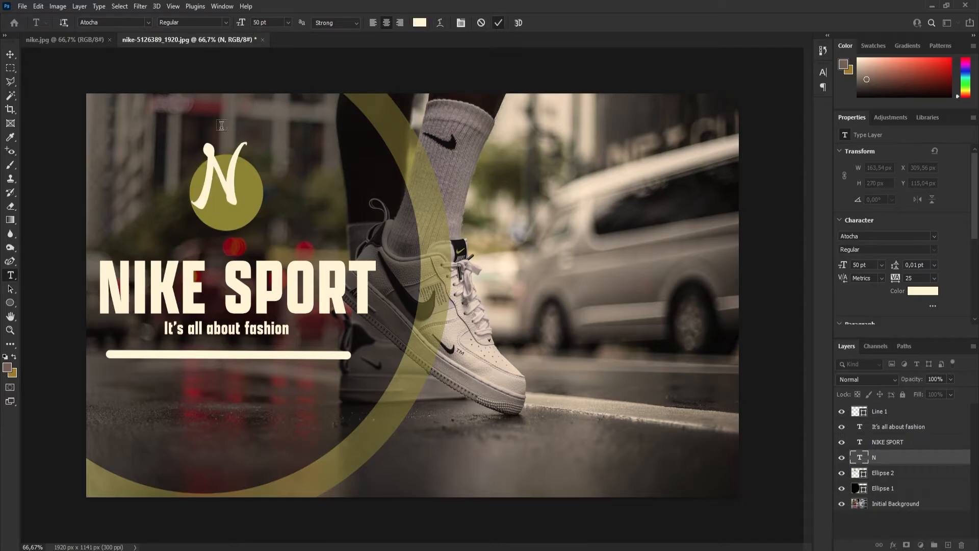
- Centre the letter N over the olive circle, then set its font size to 54 pt and commit the text edit
key("v")
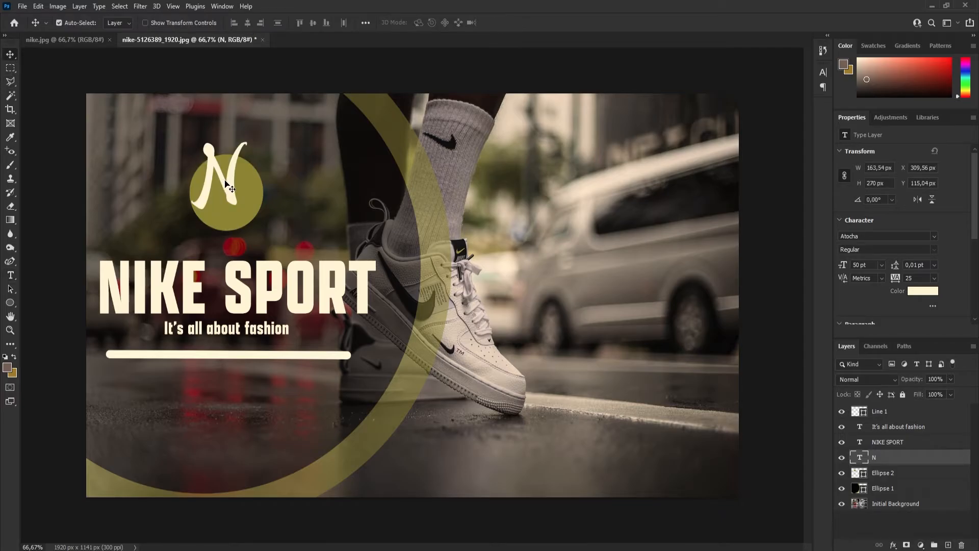
left_click_drag(227, 182, 230, 198)
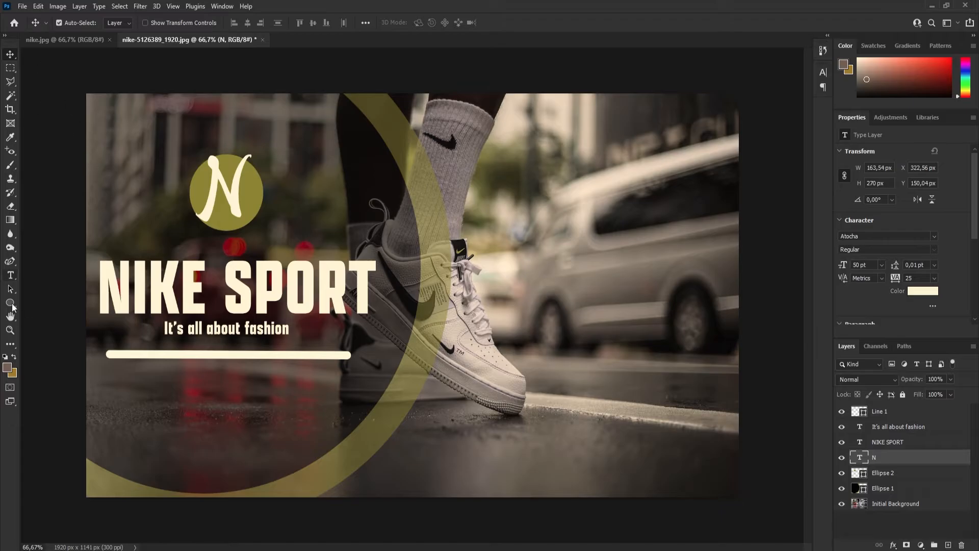
left_click(10, 276)
left_click(239, 189)
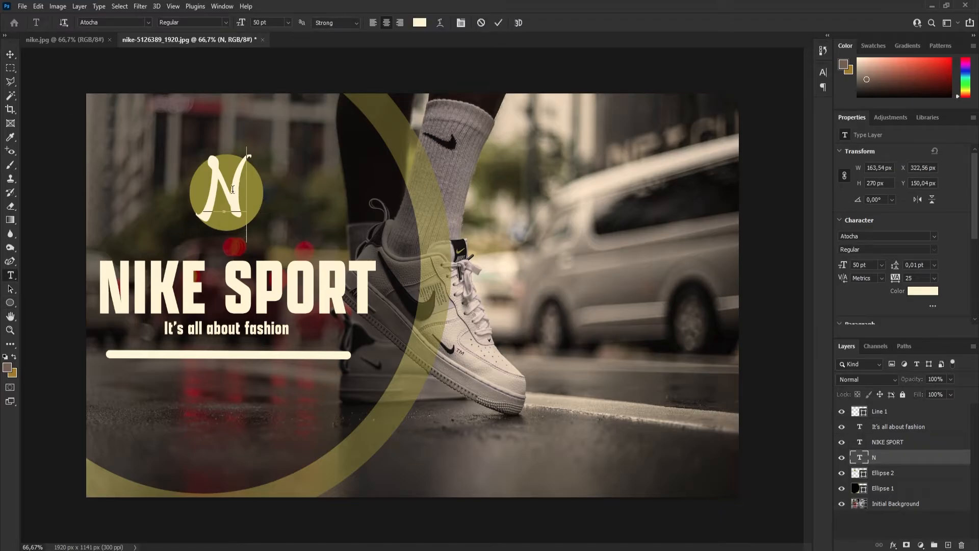
key("ctrl+a")
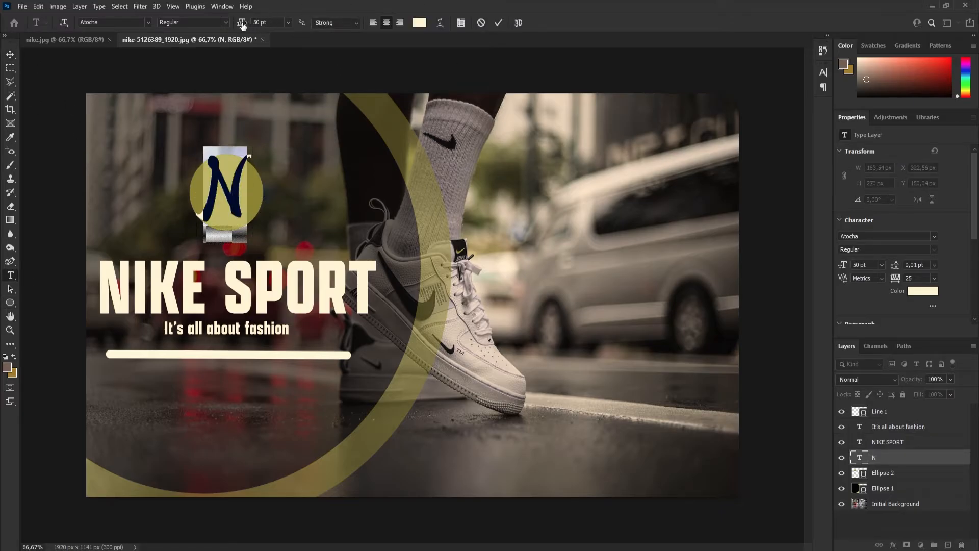
left_click_drag(241, 25, 244, 24)
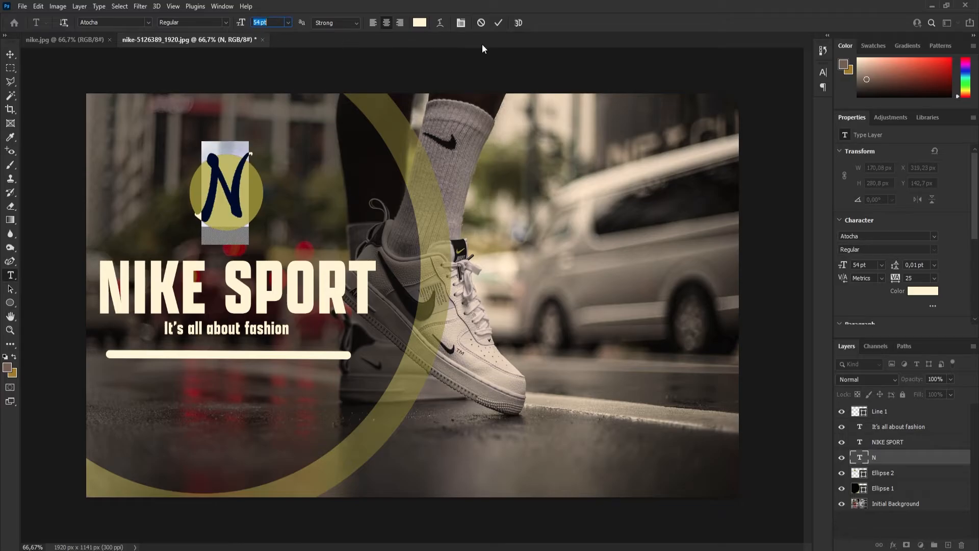
left_click(497, 24)
left_click(10, 54)
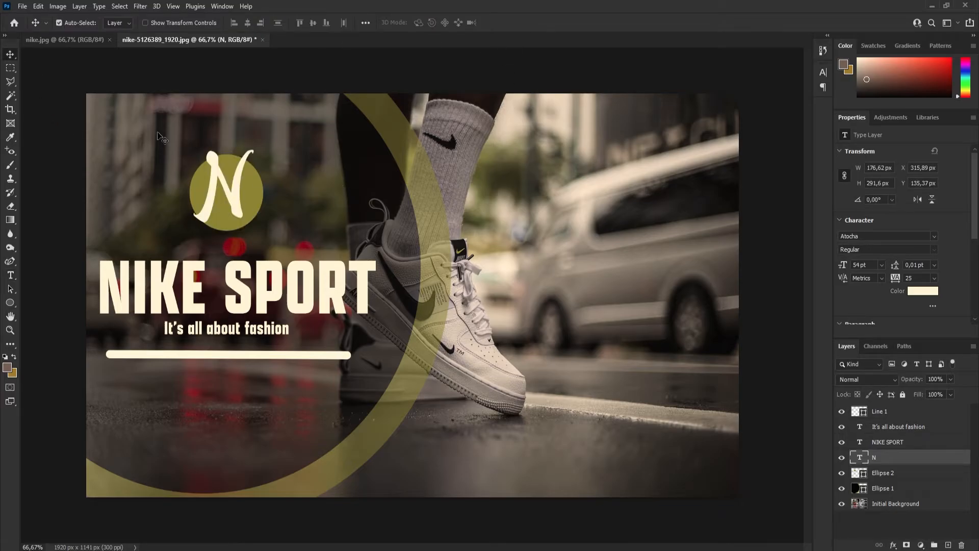
- Apply a reversed linear Gradient Overlay to the Initial Background layer, using Lighten blend mode, 100% opacity, 47° angle and 57% scale
left_click(53, 37)
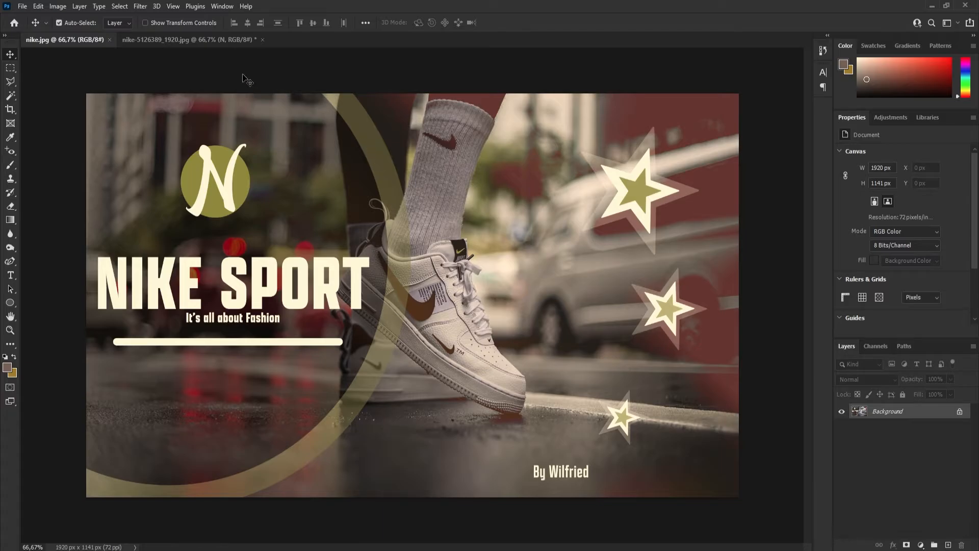
left_click(171, 41)
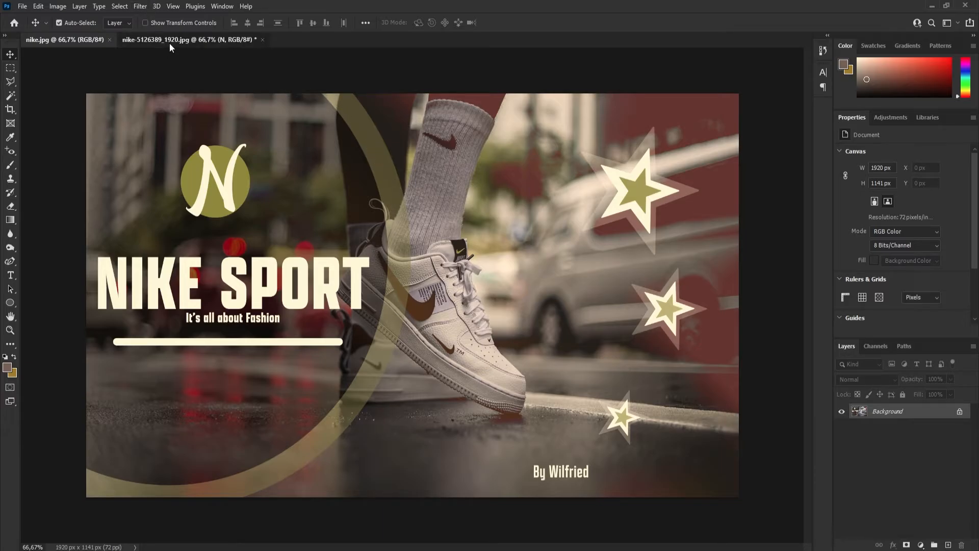
left_click(633, 347)
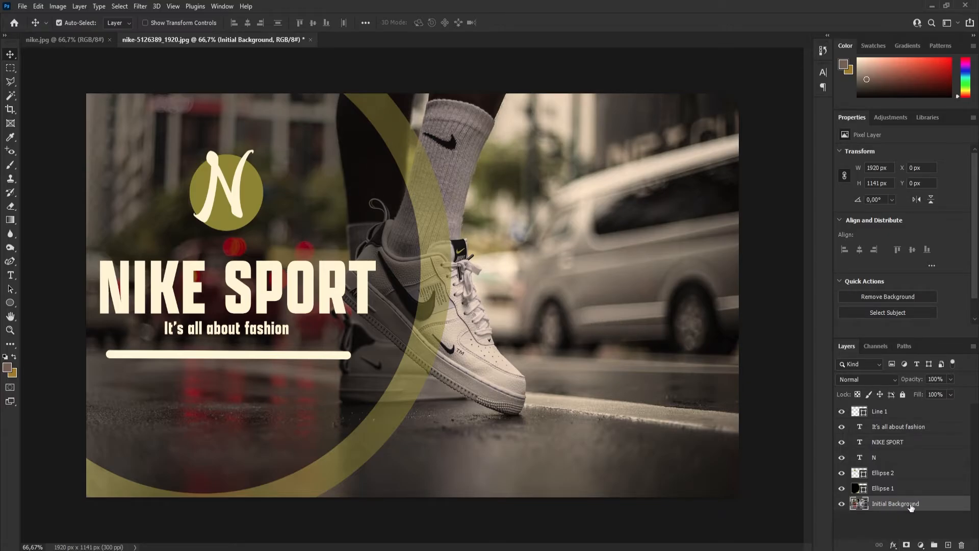
left_click_drag(911, 507, 884, 540)
left_click(893, 547)
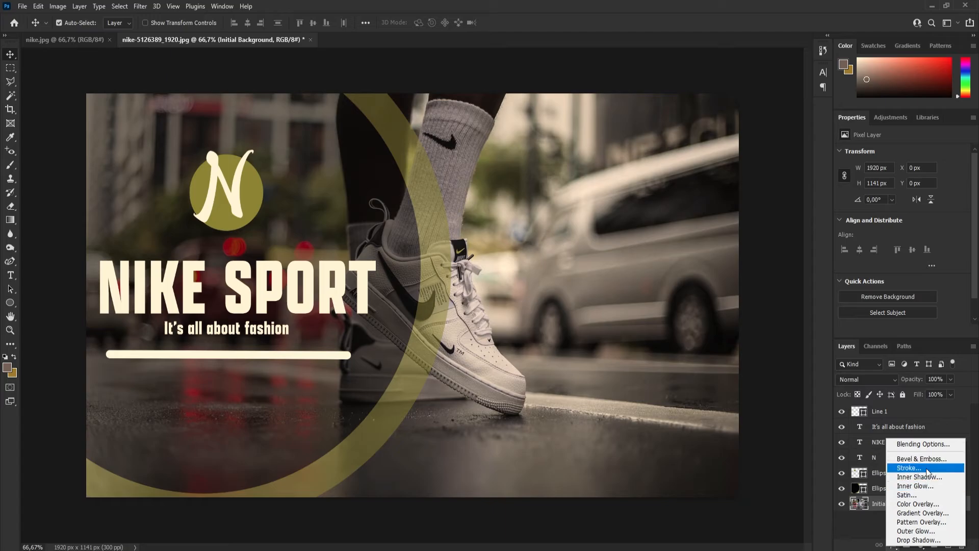
left_click(921, 514)
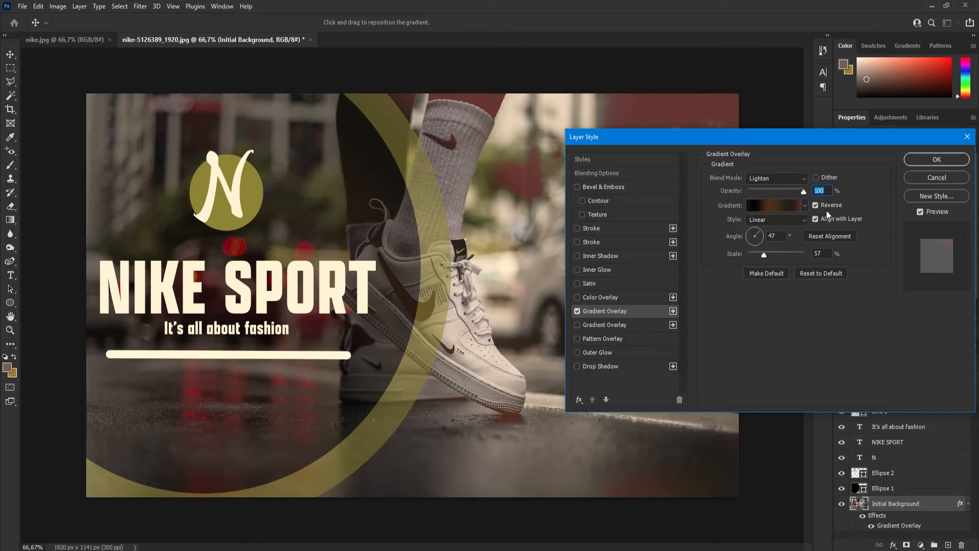
left_click(772, 210)
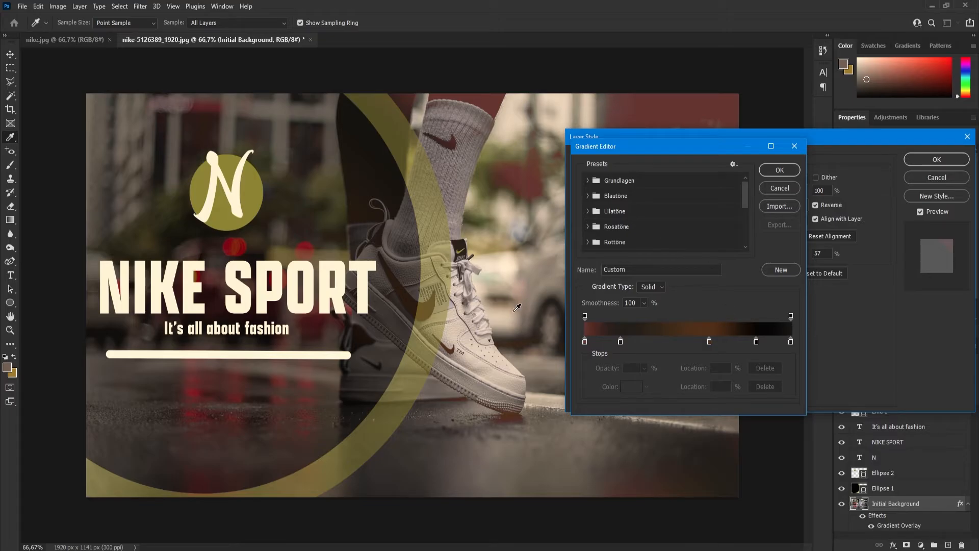
left_click_drag(660, 148, 723, 161)
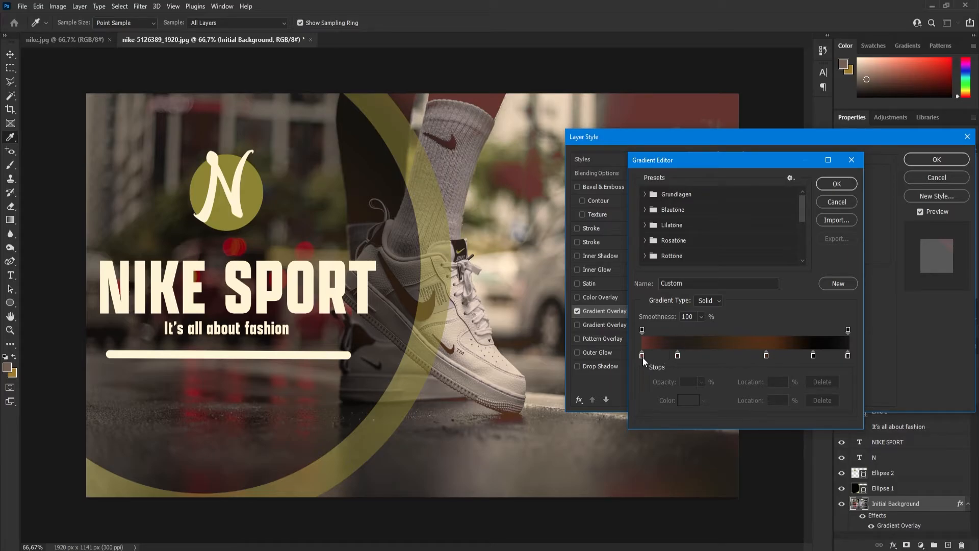
left_click(837, 184)
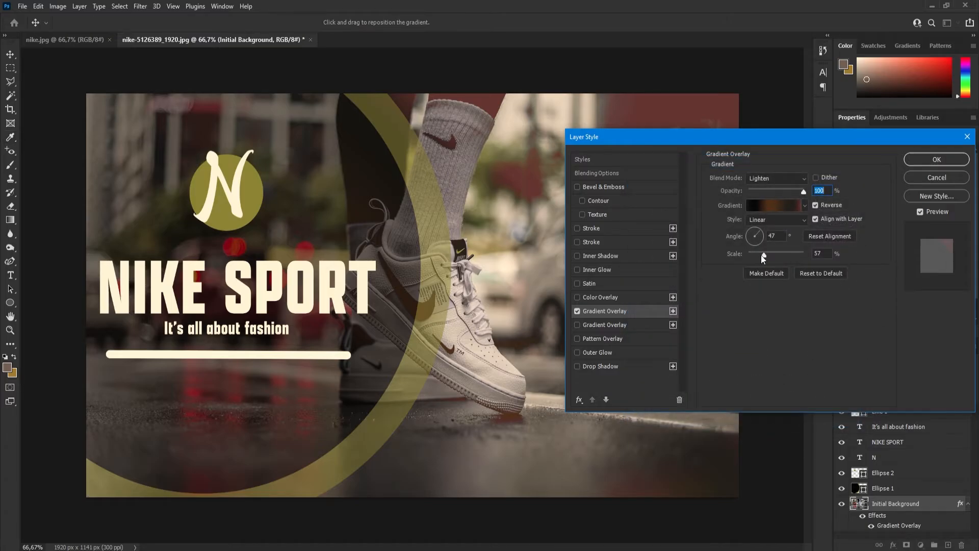
left_click(917, 160)
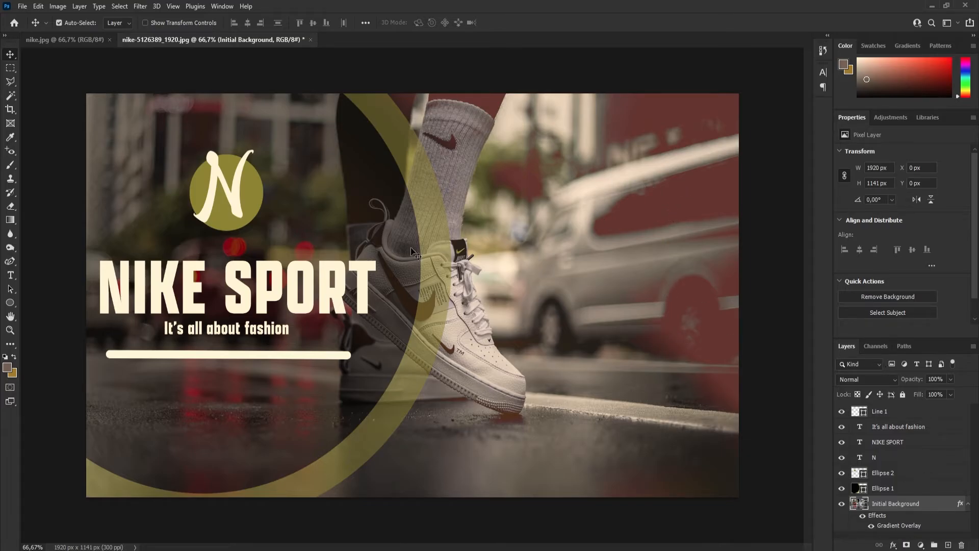
- Draw a five-pointed star about 369 × 351 px beside the sock with the Polygon Tool, using 5 sides and a 50% star ratio
left_click(47, 36)
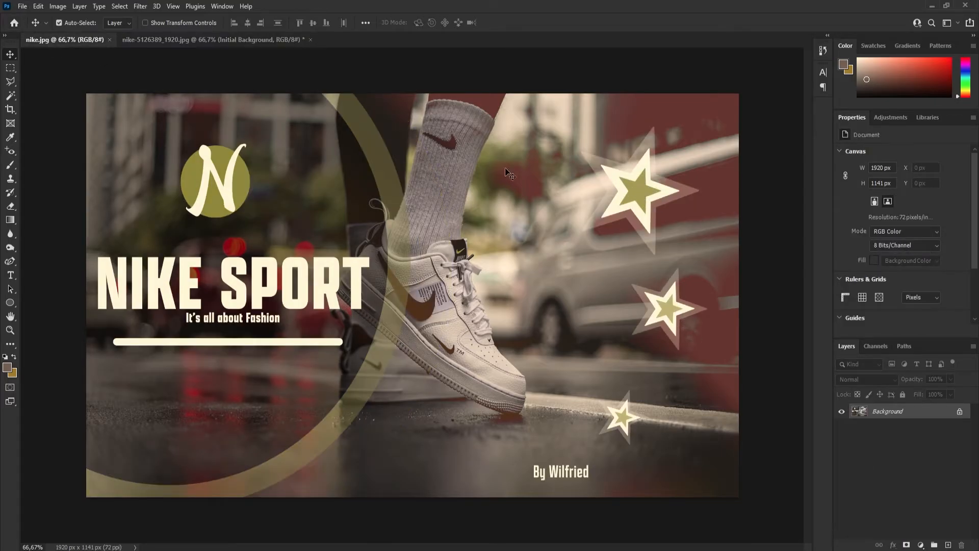
left_click(202, 39)
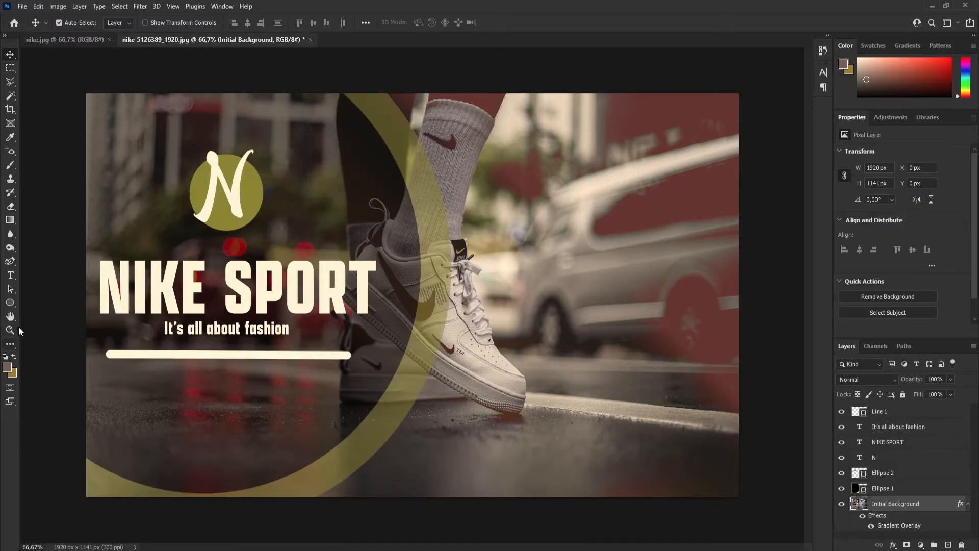
left_click(11, 305)
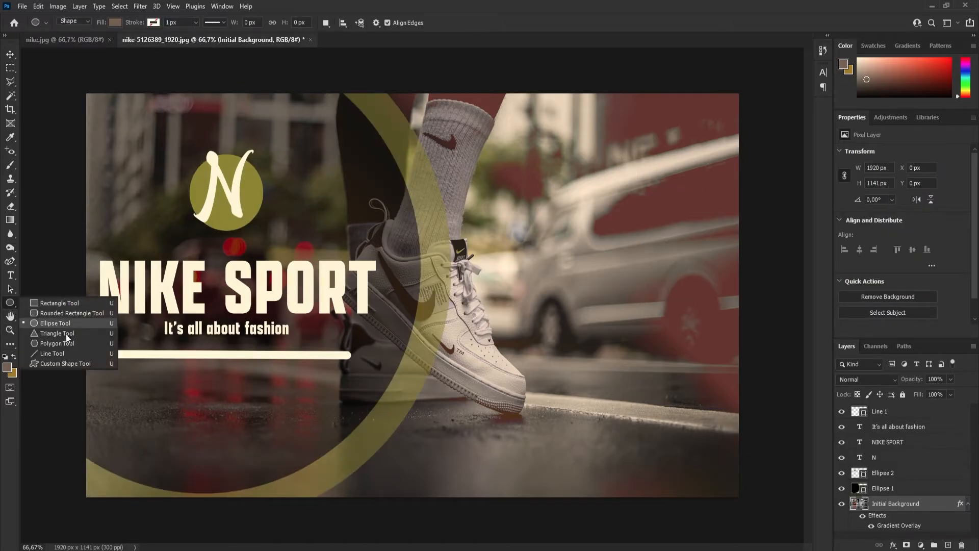
left_click(57, 344)
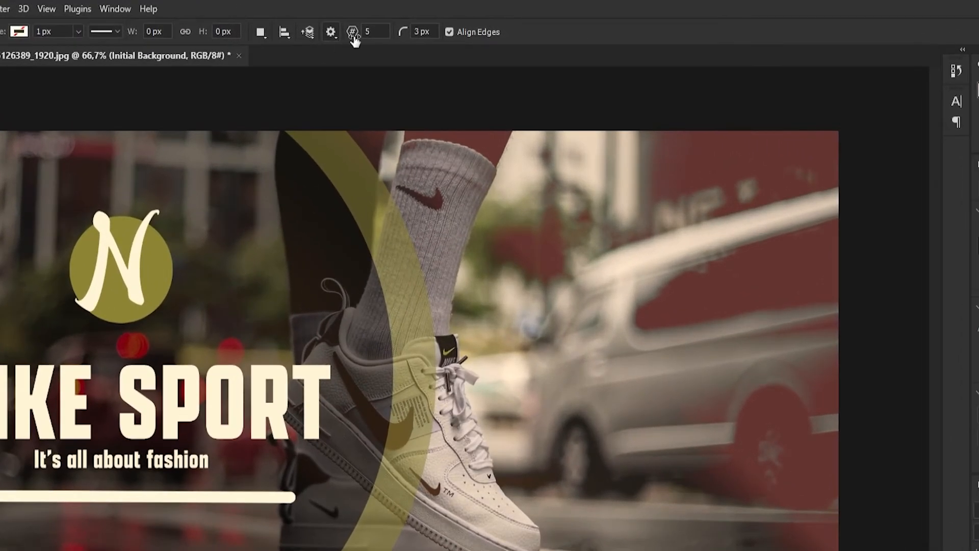
left_click(330, 34)
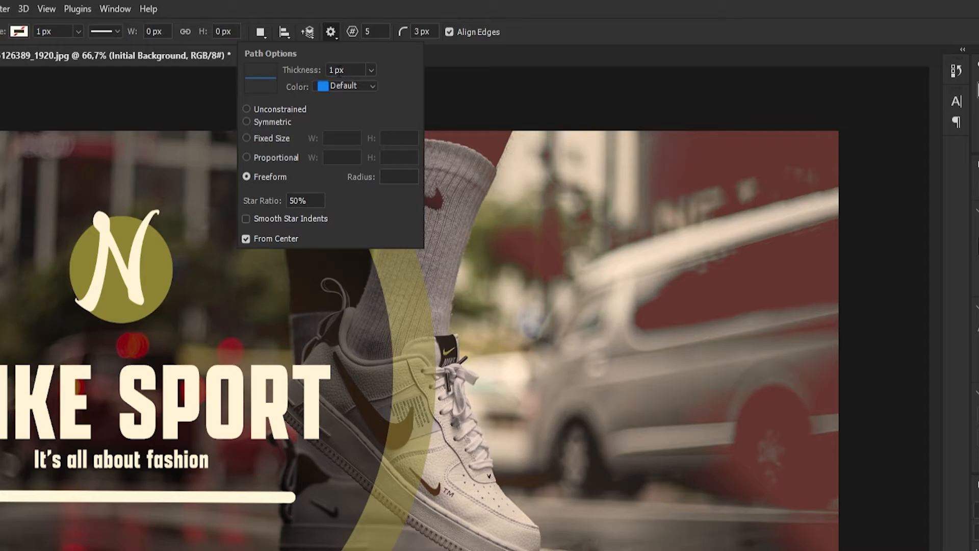
left_click(371, 71)
left_click(371, 73)
left_click(377, 32)
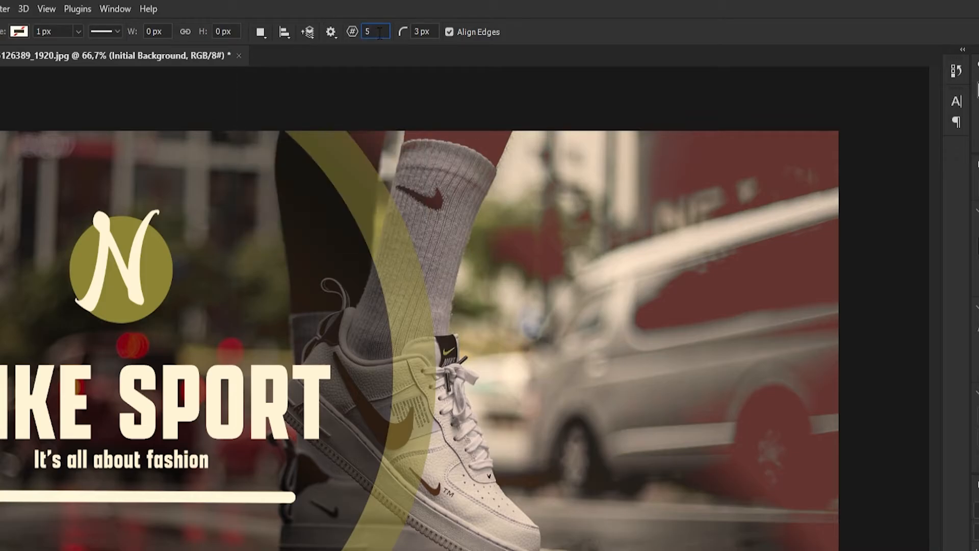
type("5")
left_click_drag(523, 214, 563, 271)
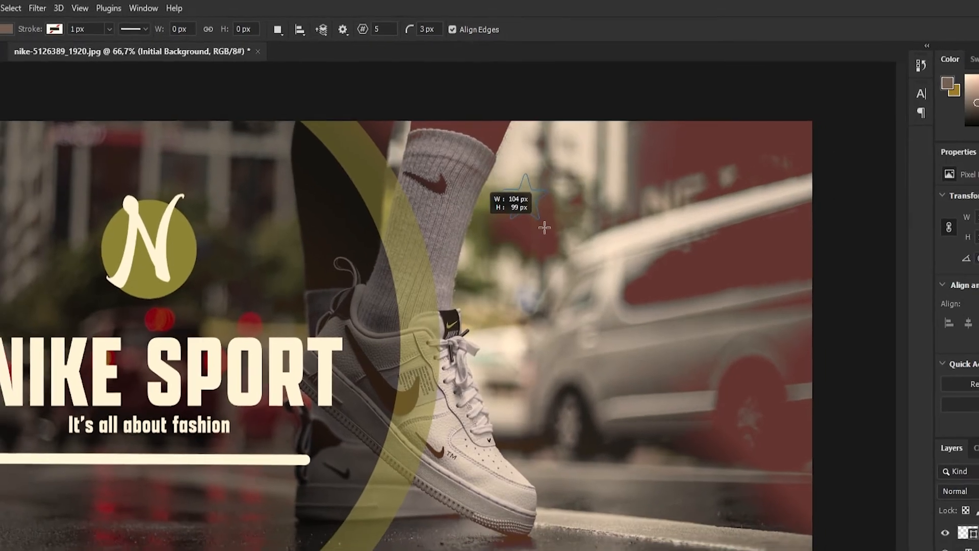
left_click_drag(553, 228, 530, 223)
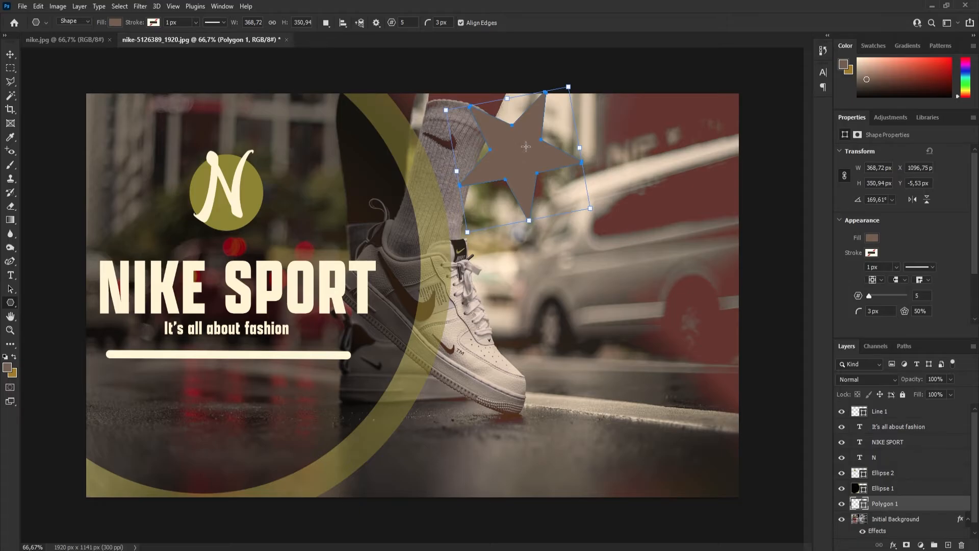
- Fill the star with the recently used cream colour and move it to about X 1332 px, Y 79 px
left_click(116, 23)
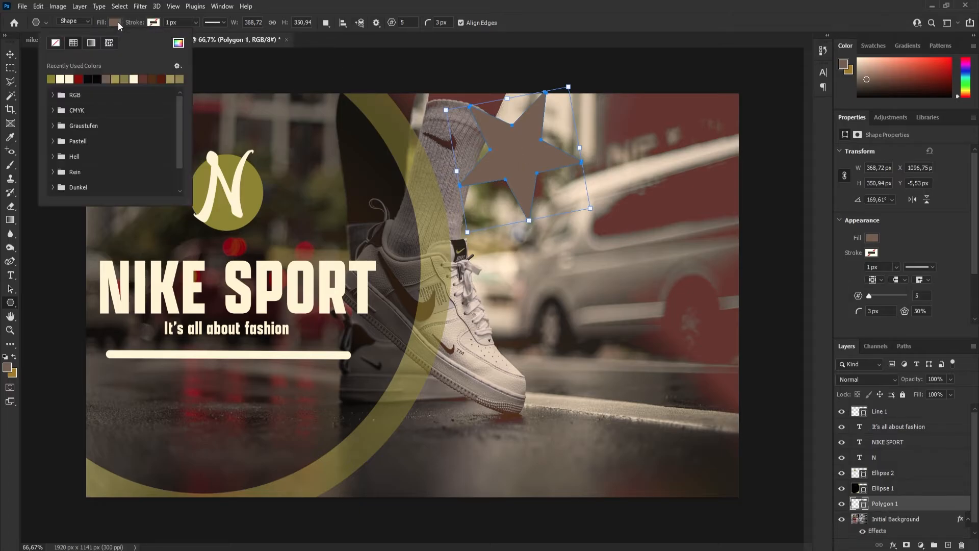
left_click(65, 79)
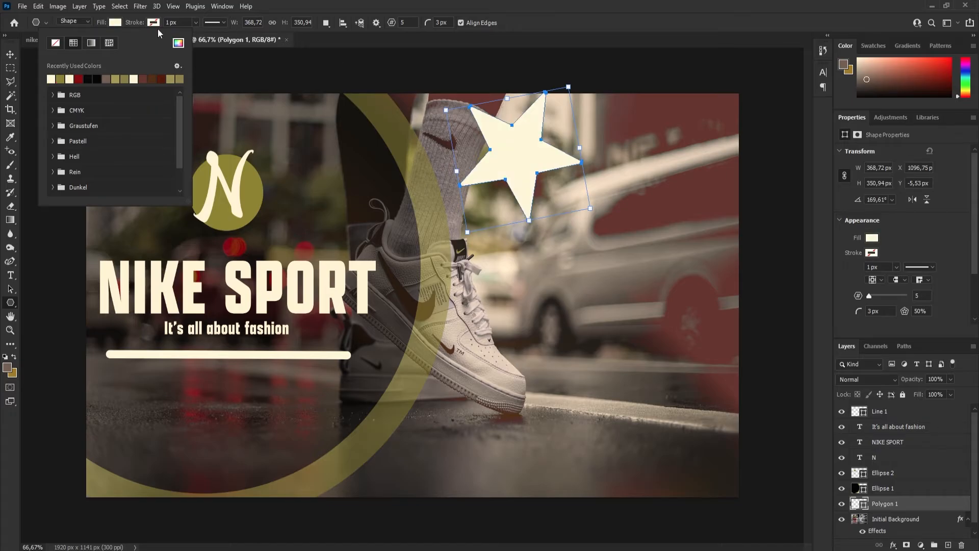
left_click(10, 54)
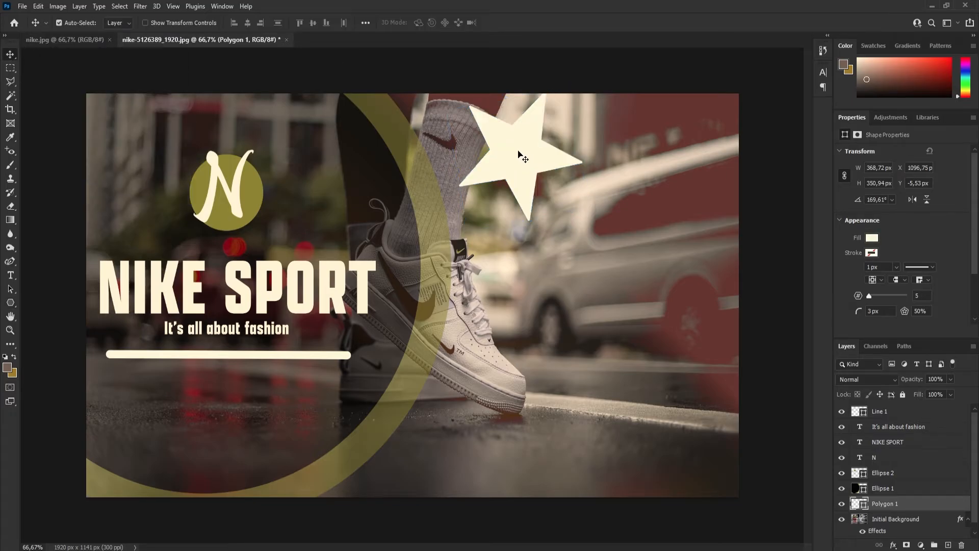
left_click_drag(519, 154, 598, 183)
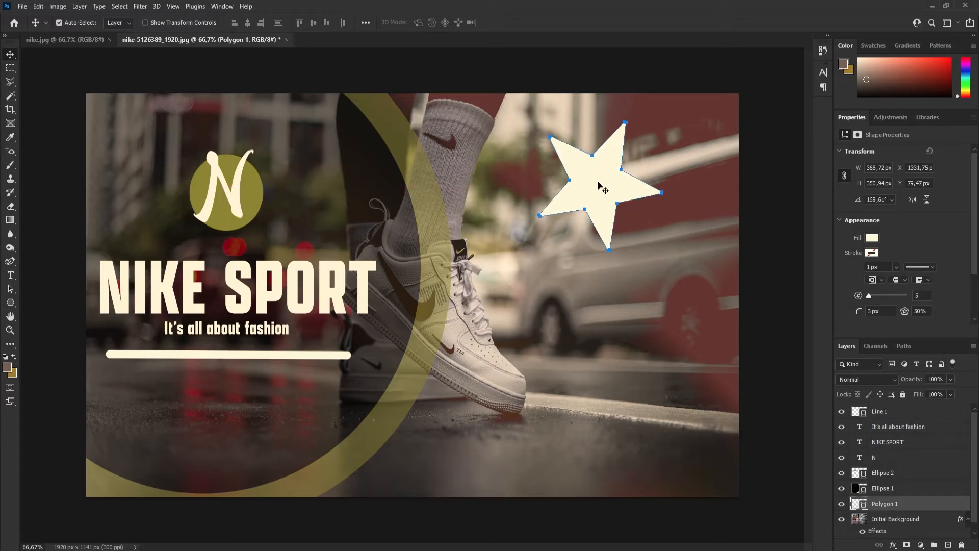
- Scale the cream star proportionally to about 67.7% and place it at about X 1388 px, Y 190 px
key("ctrl+t")
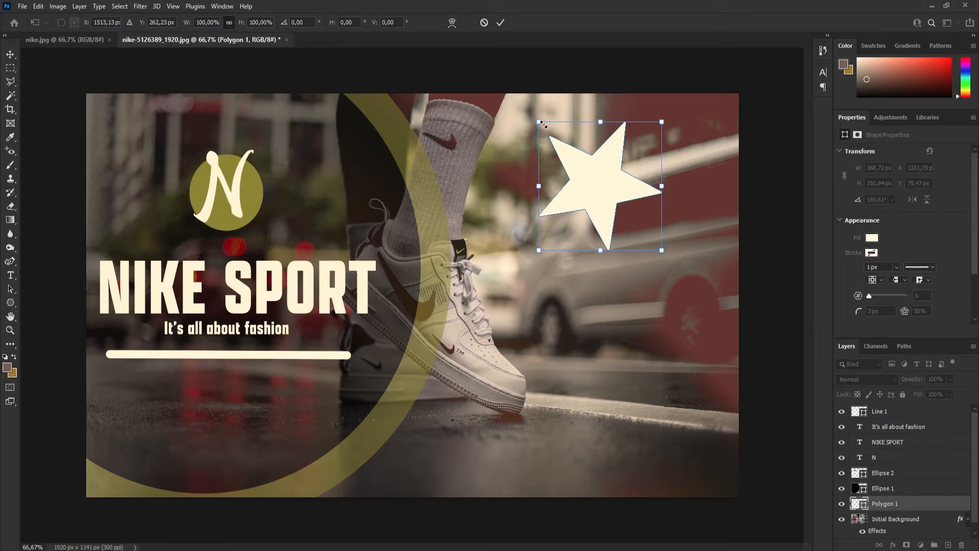
left_click_drag(539, 121, 579, 162)
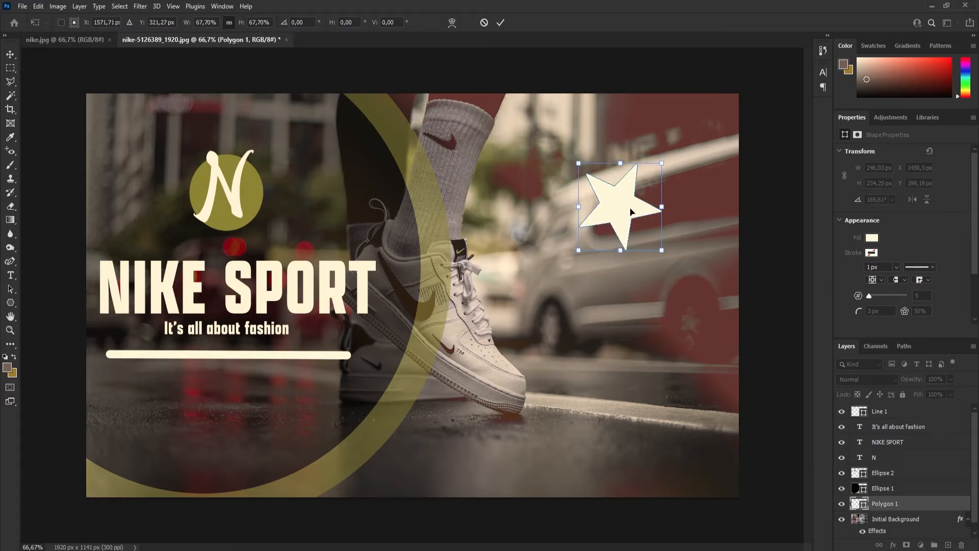
mouse_move(619, 208)
left_mouse_down()
mouse_move(617, 199)
mouse_move(612, 211)
mouse_move(601, 205)
left_mouse_up()
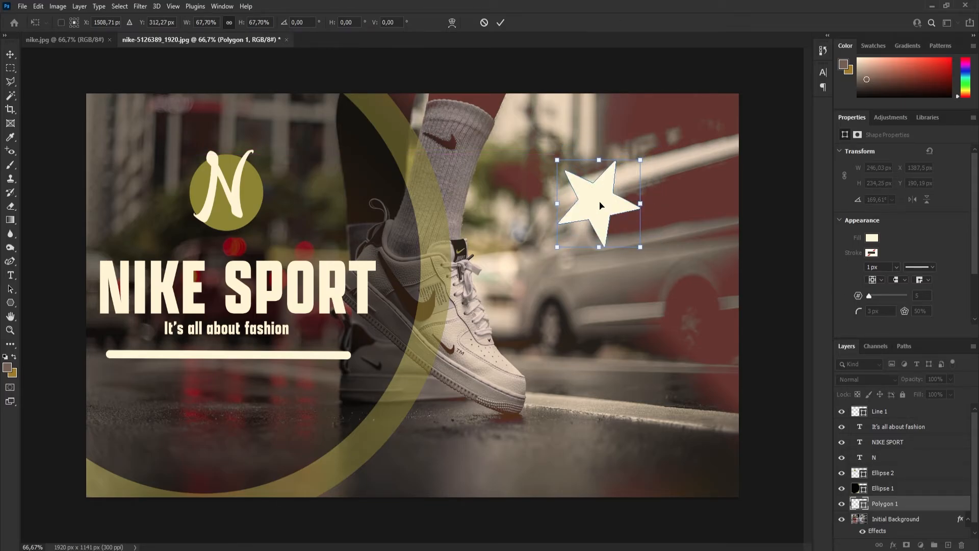
left_click(503, 23)
left_click(647, 183)
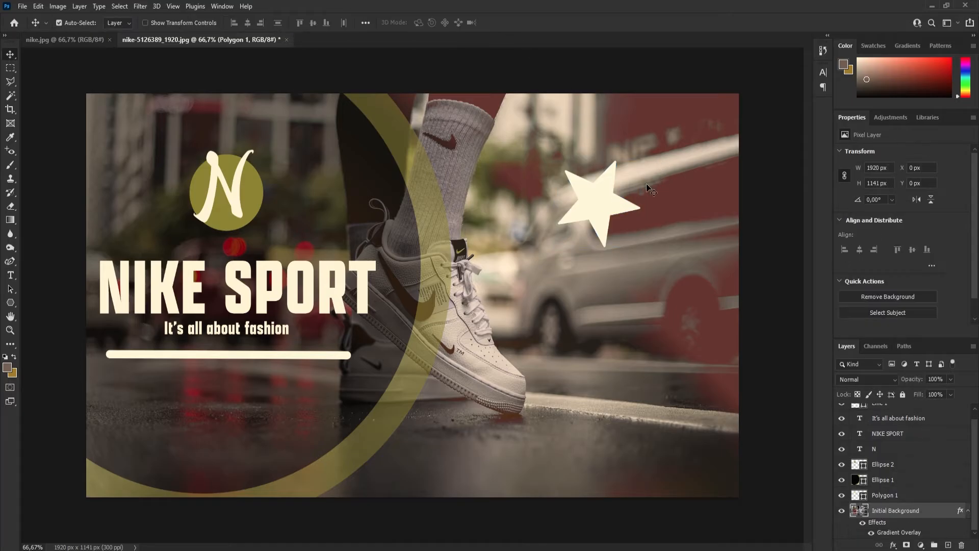
- Rename the cream star's layer as "Star 1"
left_click(602, 207)
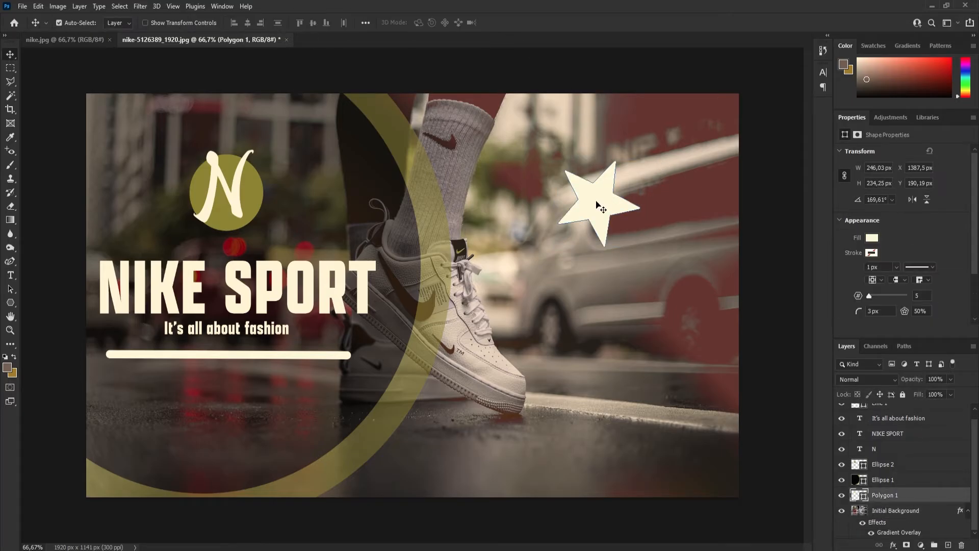
double_click(891, 494)
type("Star 1")
key("Return")
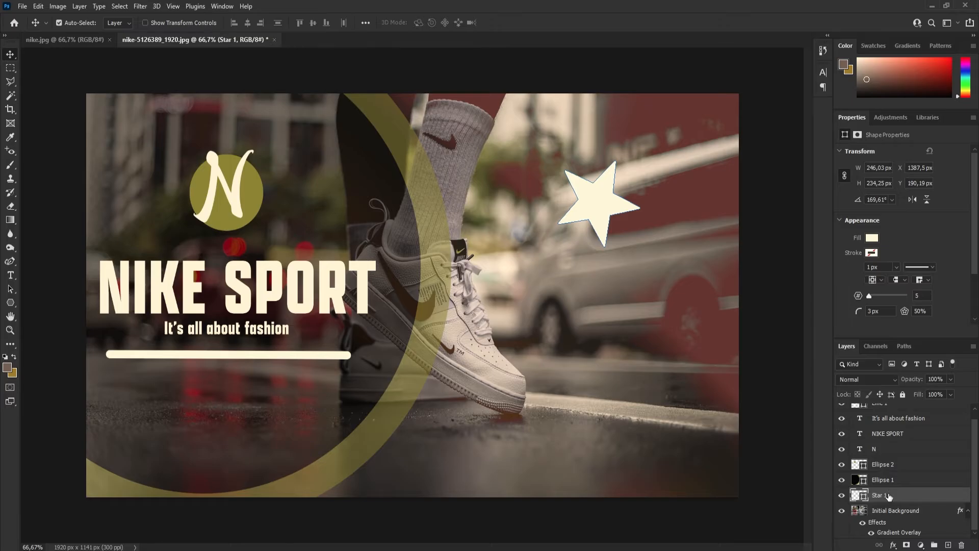
- Duplicate the Star 1 layer as "Star 2" within the same document
right_click(894, 496)
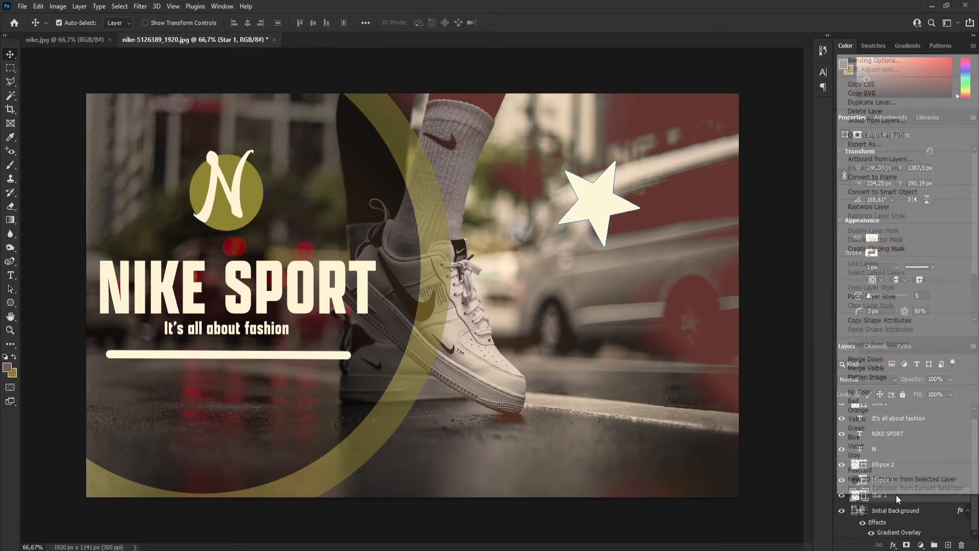
left_click(892, 102)
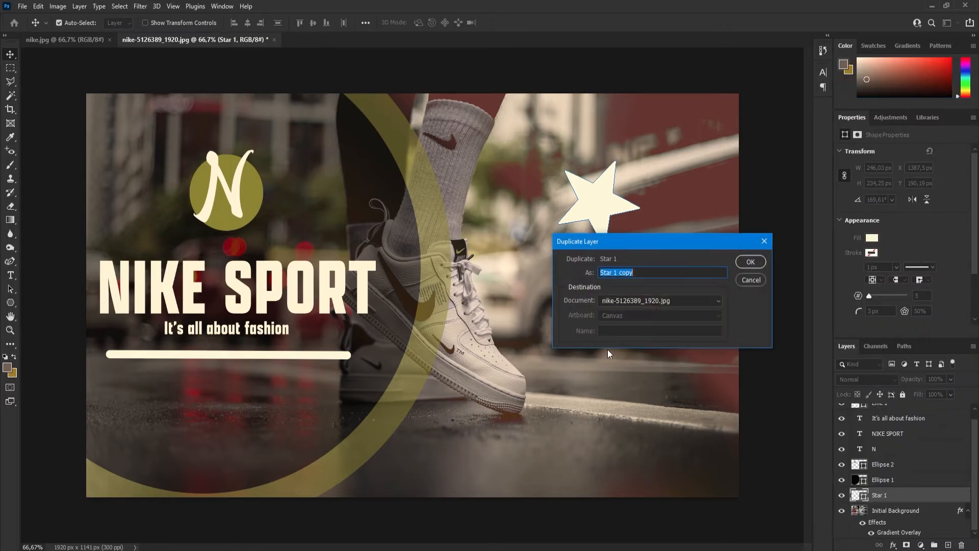
left_click_drag(655, 273, 614, 272)
key("BackSpace")
type("2")
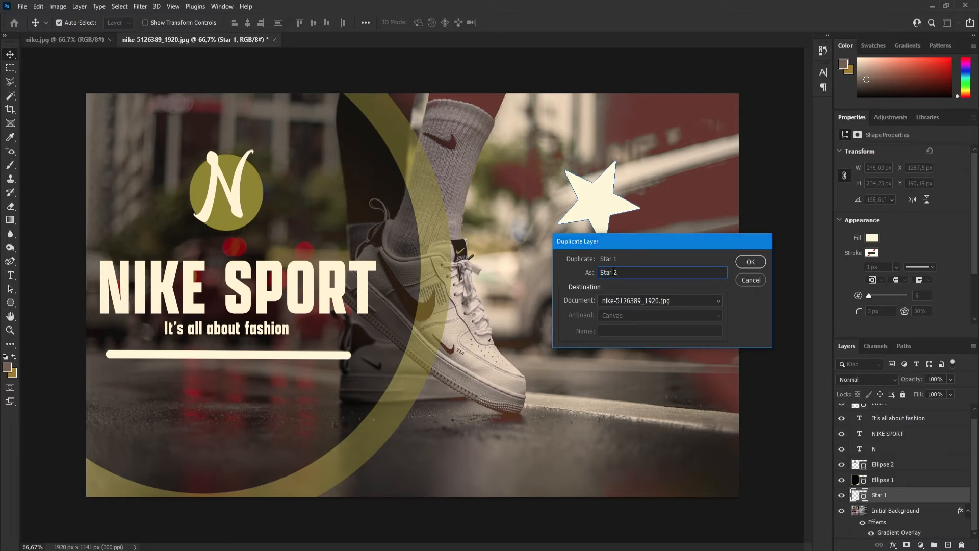
key("Return")
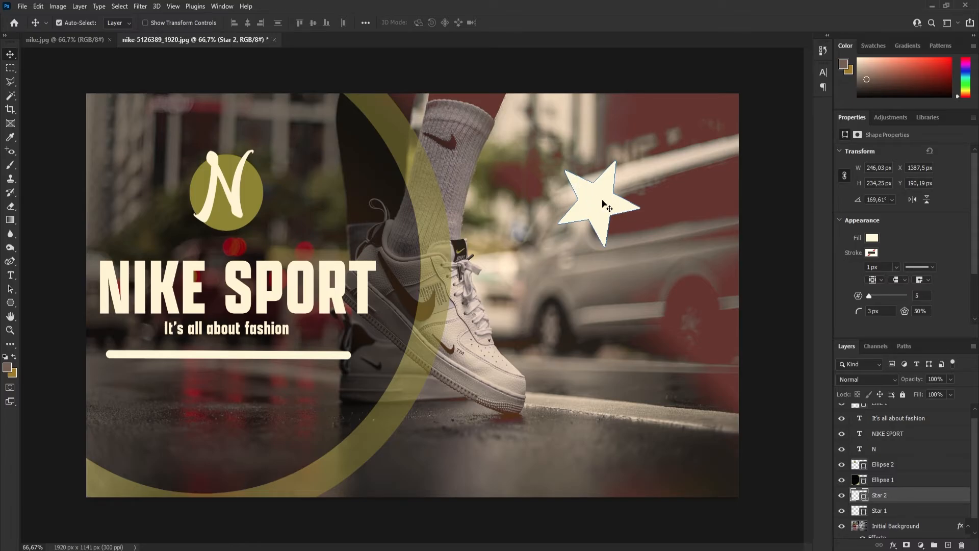
- Scale Star 2 proportionally about its centre down to about 151 × 144 px, so it sits inside Star 1
key("ctrl+t")
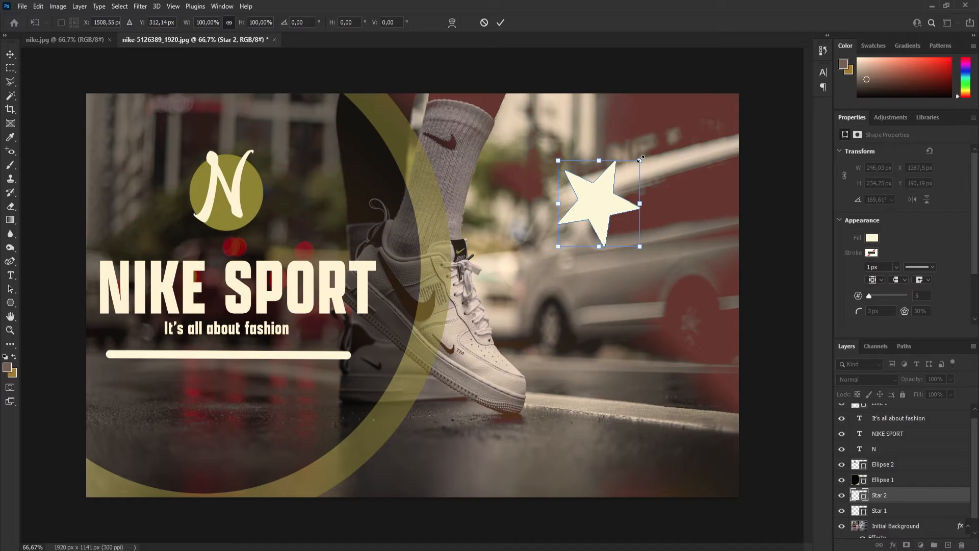
left_click_drag(641, 158, 626, 176)
left_click(500, 23)
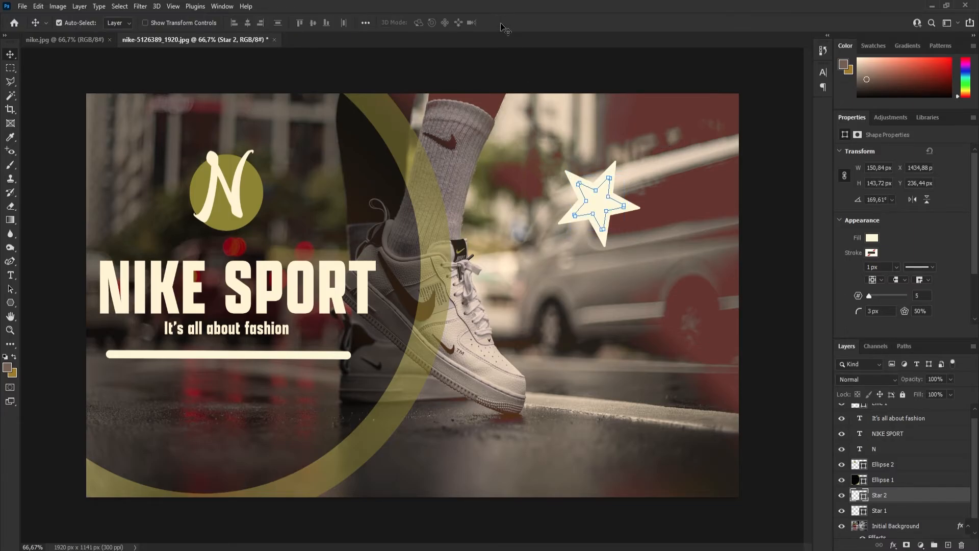
left_click(650, 128)
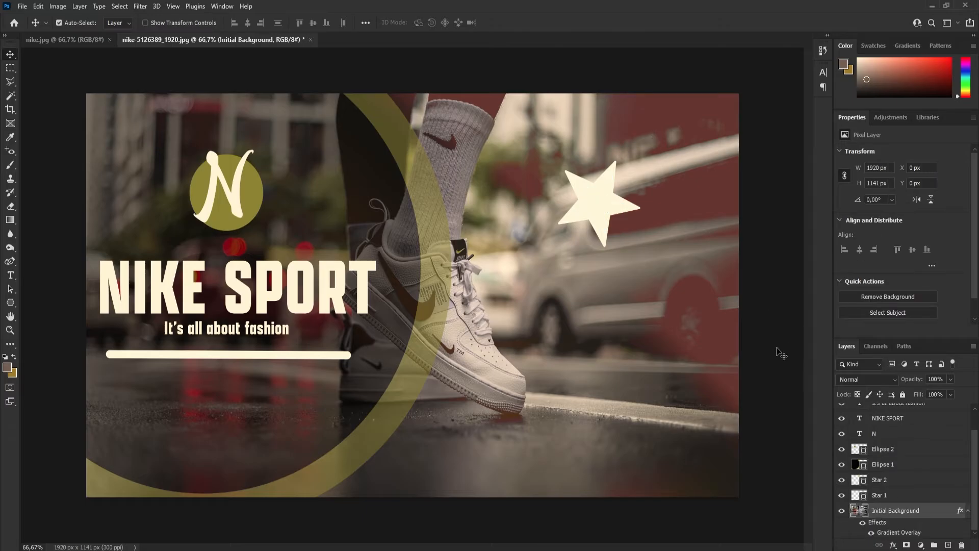
- Lower the Star 1 layer's opacity to 47%
left_click(888, 496)
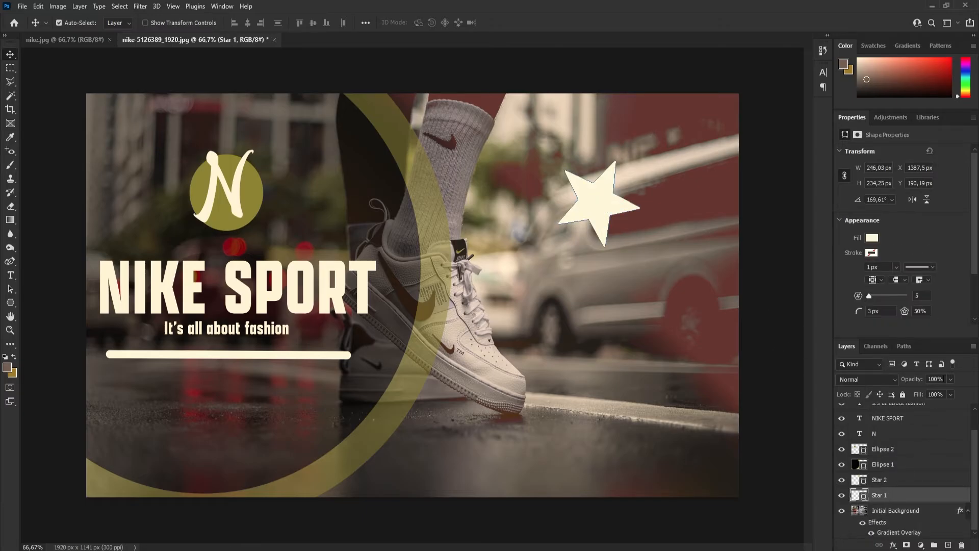
left_click(953, 377)
left_click_drag(923, 393, 925, 393)
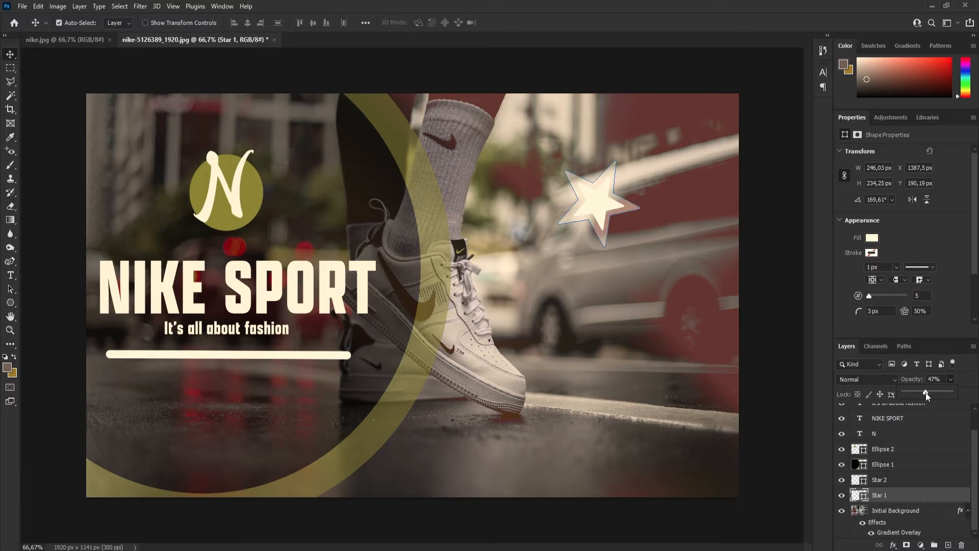
left_click(827, 387)
- Try the Star 1 layer above Star 2 and restore the original stacking order
left_click_drag(895, 495, 895, 480)
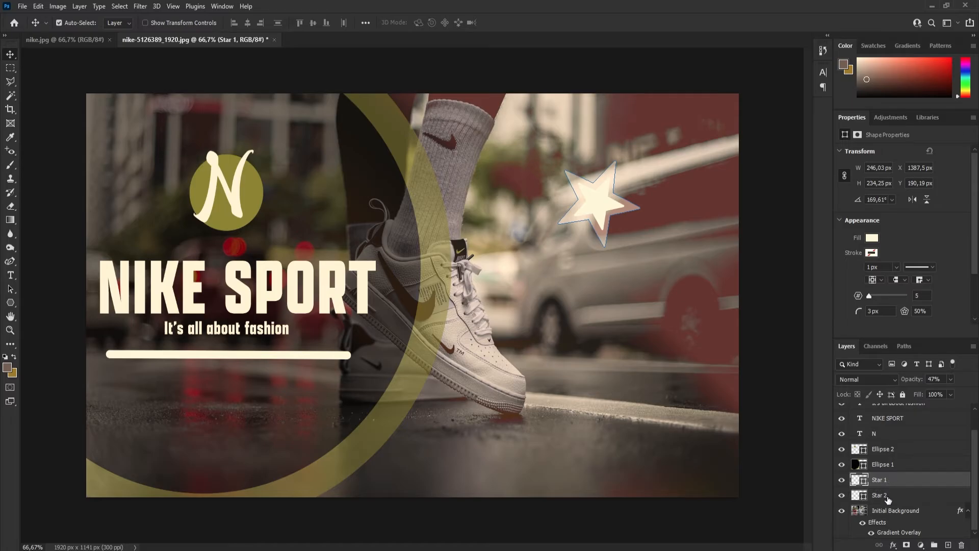
left_click_drag(888, 498, 893, 482)
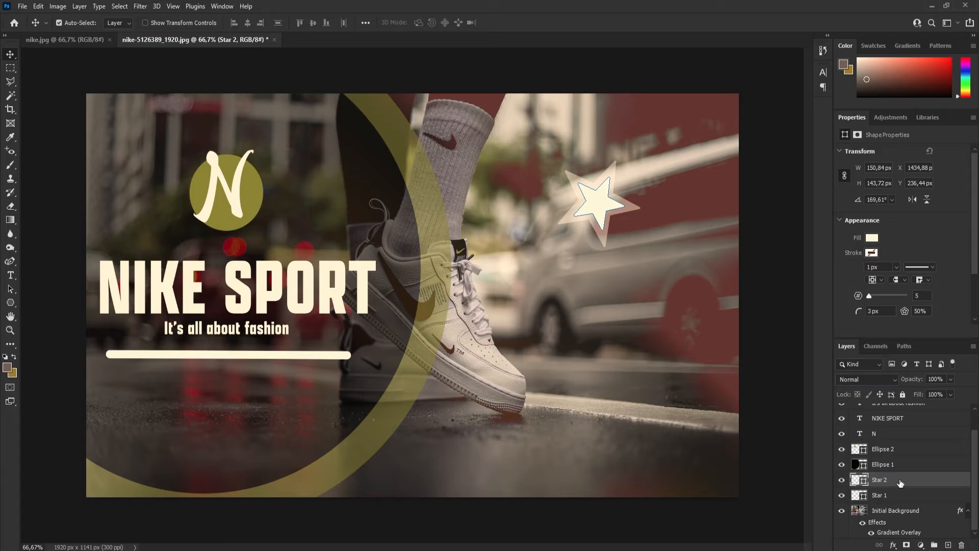
left_click(843, 480)
left_click(842, 480)
- Duplicate the Star 2 layer as "Star 3" within the same document
right_click(889, 478)
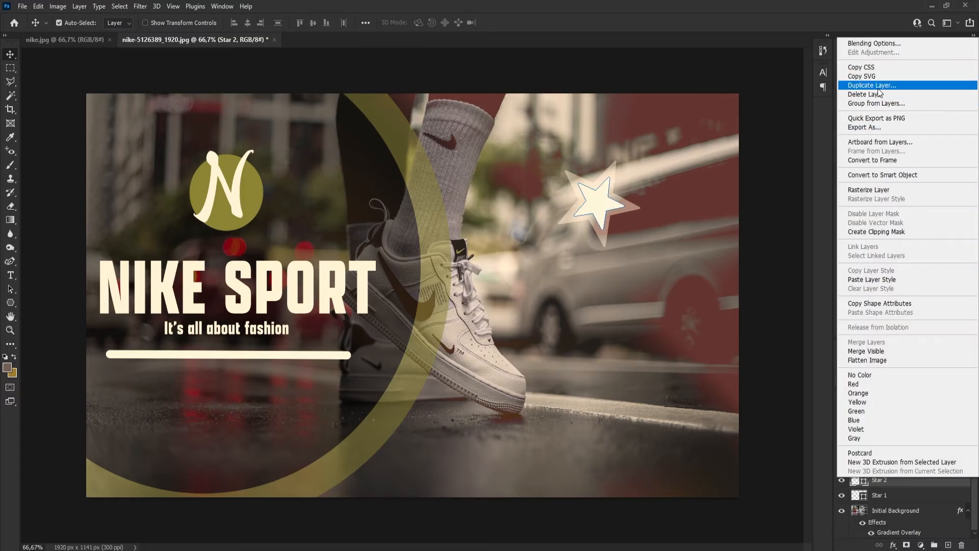
left_click(878, 86)
left_click(637, 273)
left_click_drag(633, 273, 619, 273)
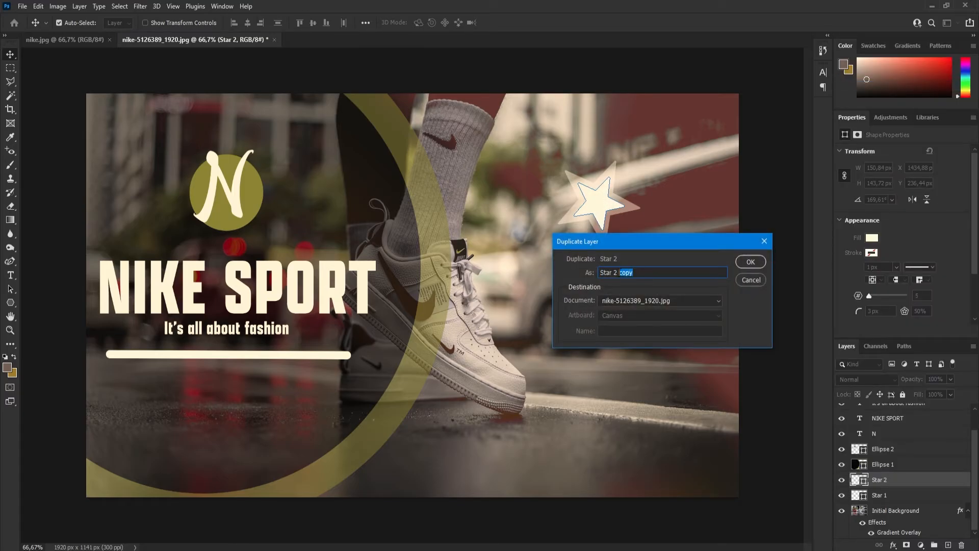
type("3")
key("Return")
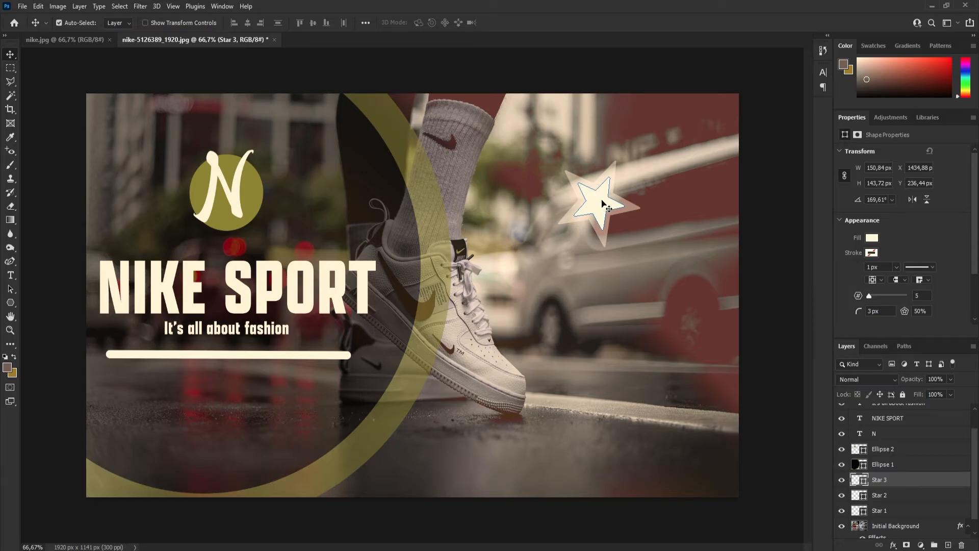
- Scale Star 3 proportionally about its centre to about 55.7%, making it about 79 × 76 px inside Star 2
key("ctrl+t")
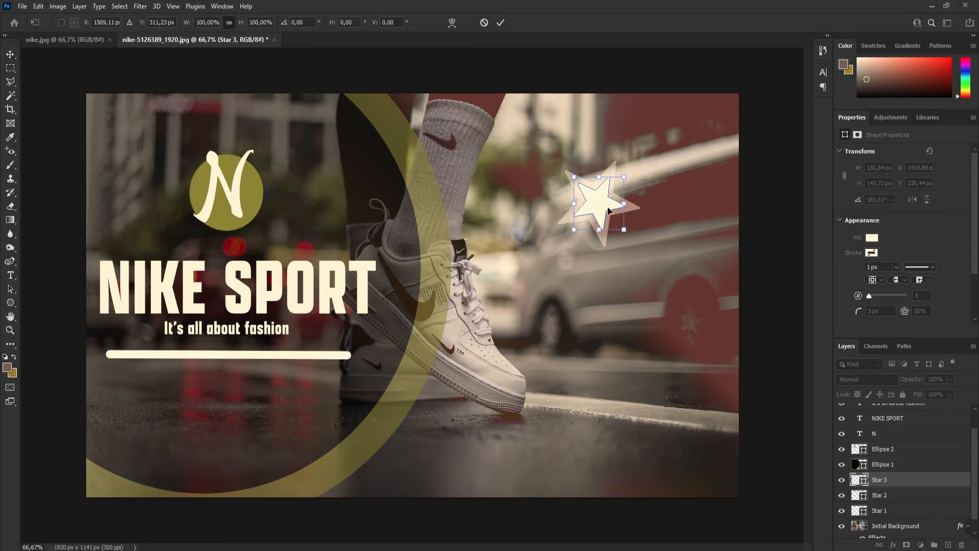
left_click_drag(626, 176, 628, 177)
left_click_drag(623, 176, 613, 188)
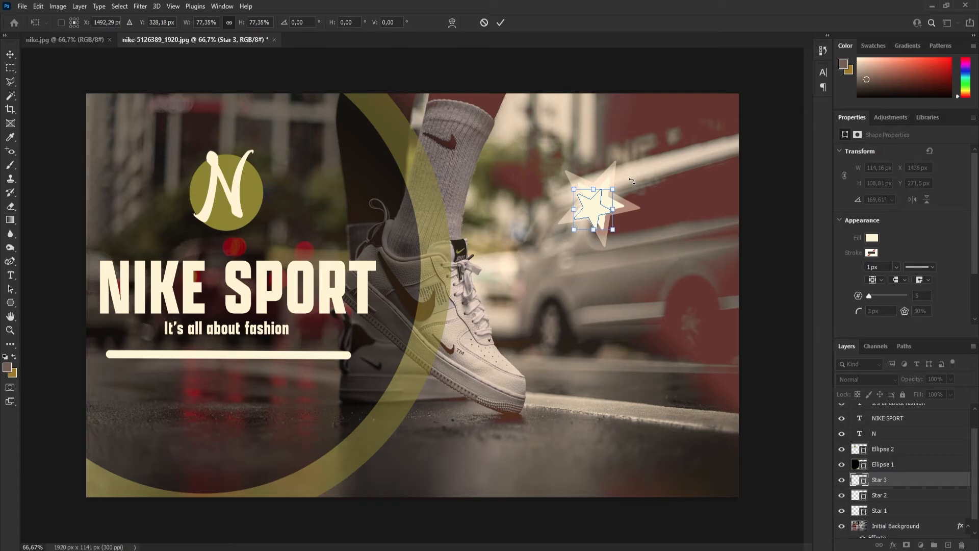
left_click(44, 8)
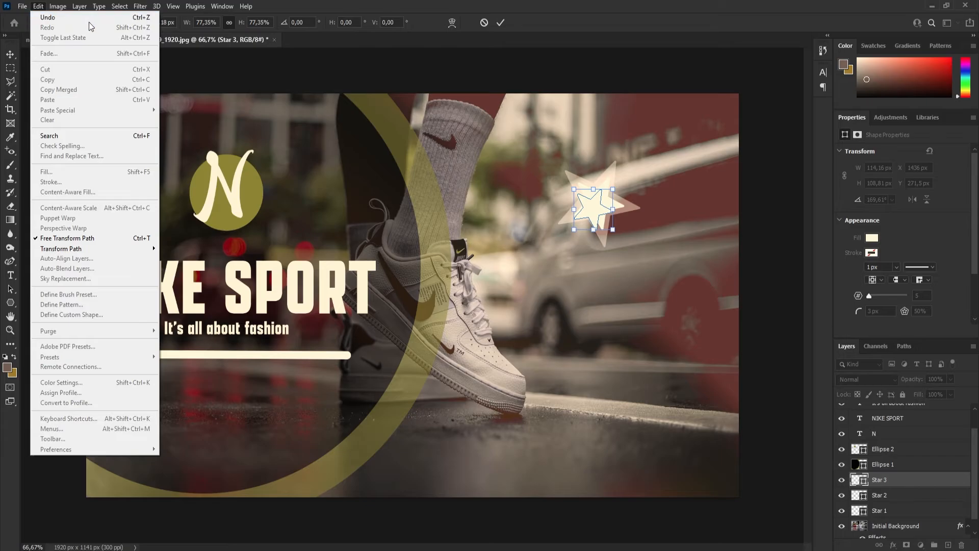
left_click(67, 21)
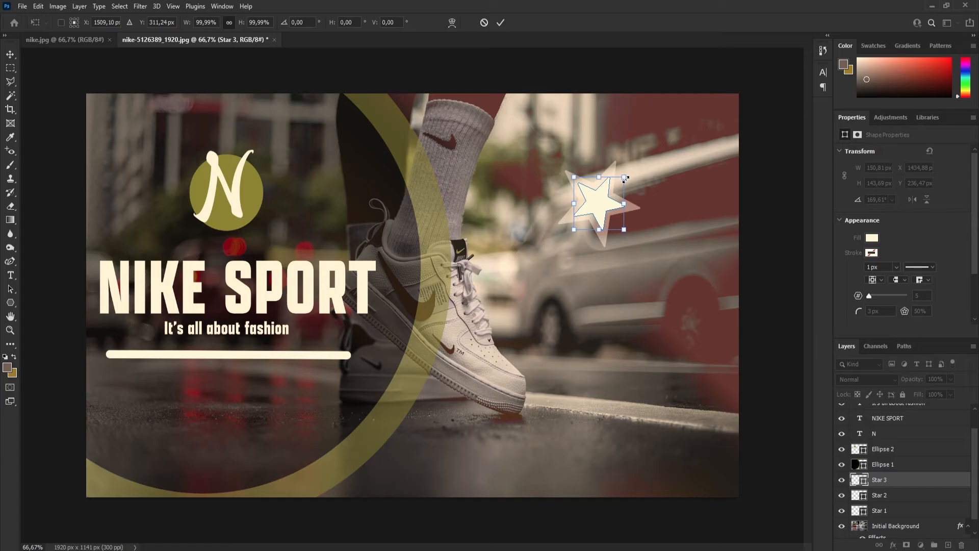
left_click_drag(622, 177, 612, 188)
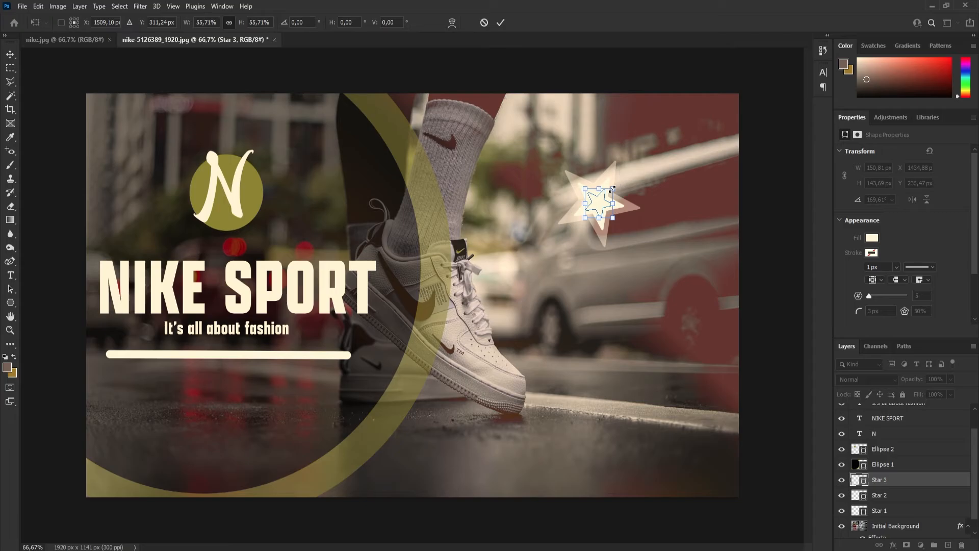
left_click(502, 23)
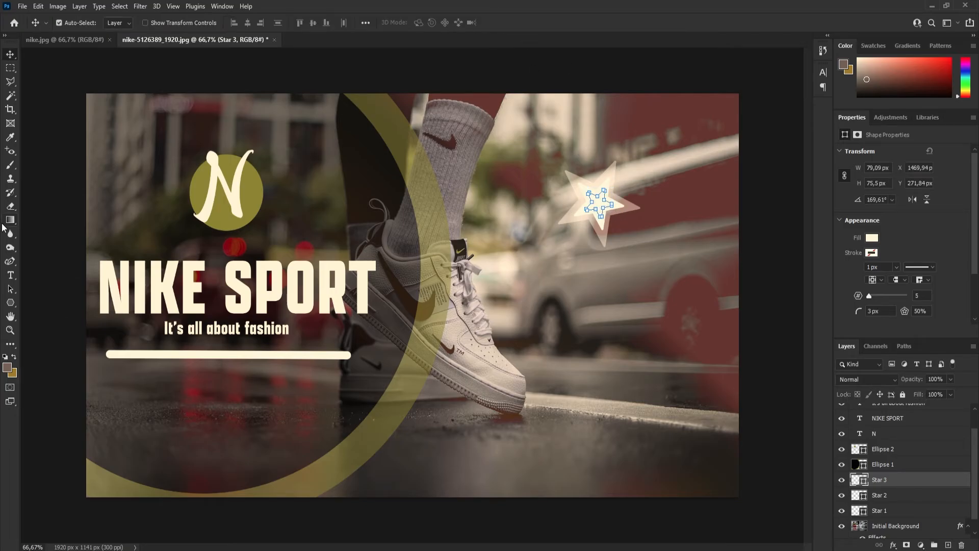
- Fill Star 3 with the recently used olive colour and adjust it to 989c5f in the Color Picker
left_click(13, 305)
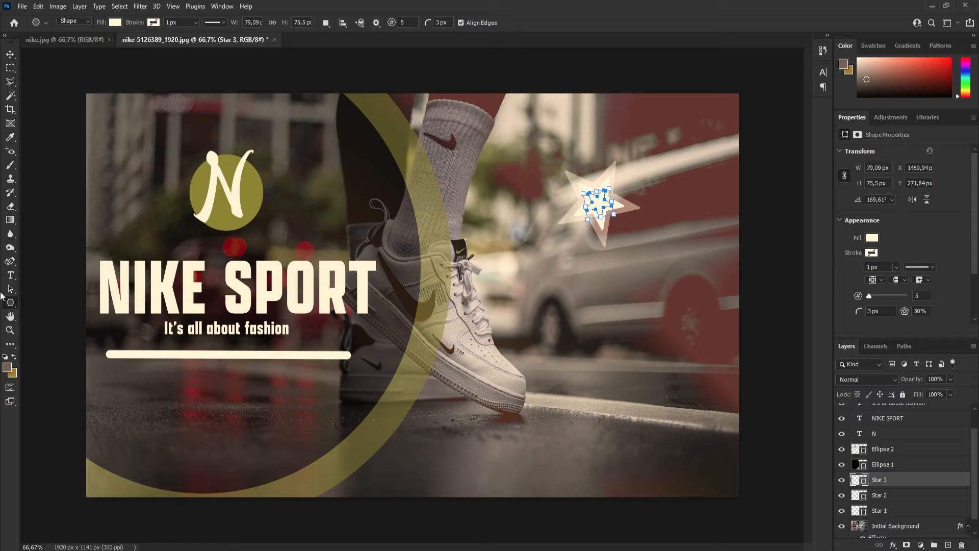
left_click(116, 23)
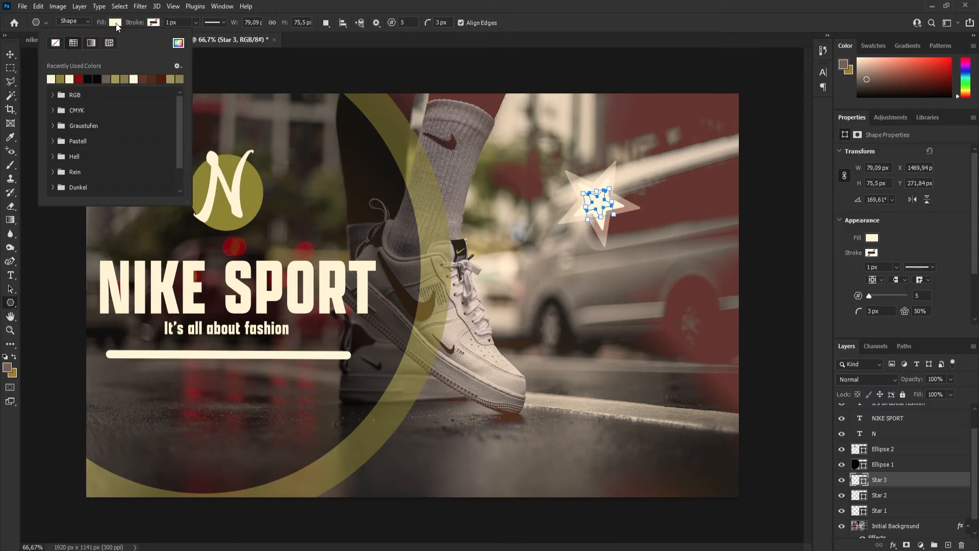
left_click(60, 78)
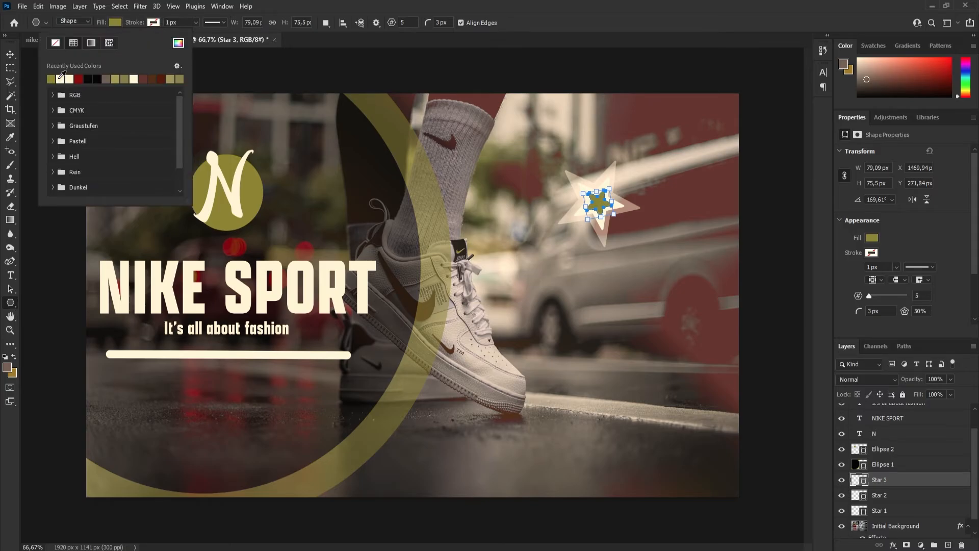
left_click(178, 43)
left_click(647, 224)
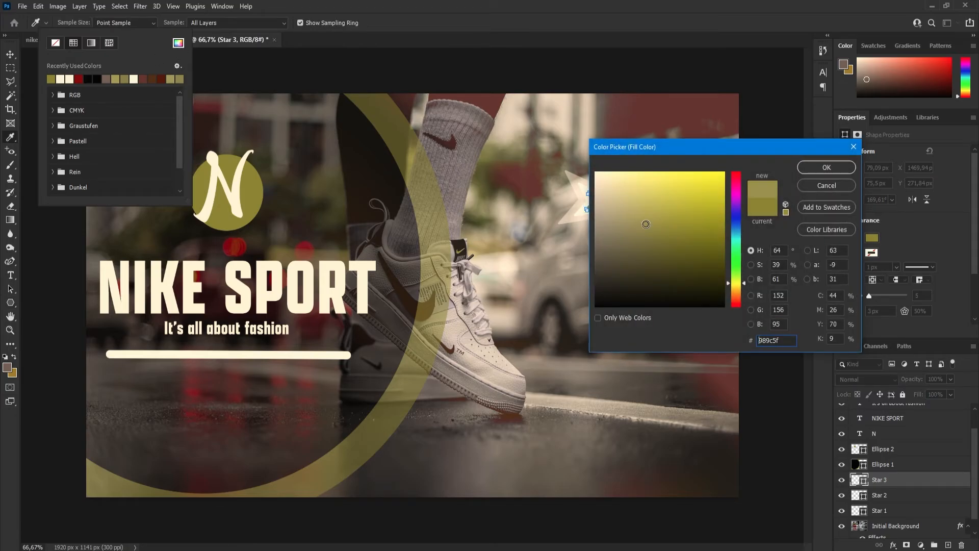
left_click(827, 167)
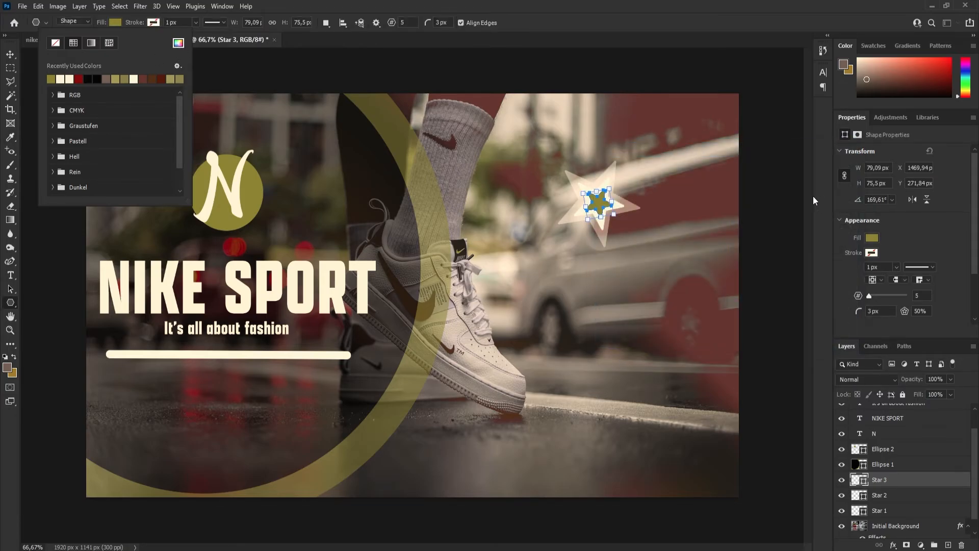
left_click(10, 54)
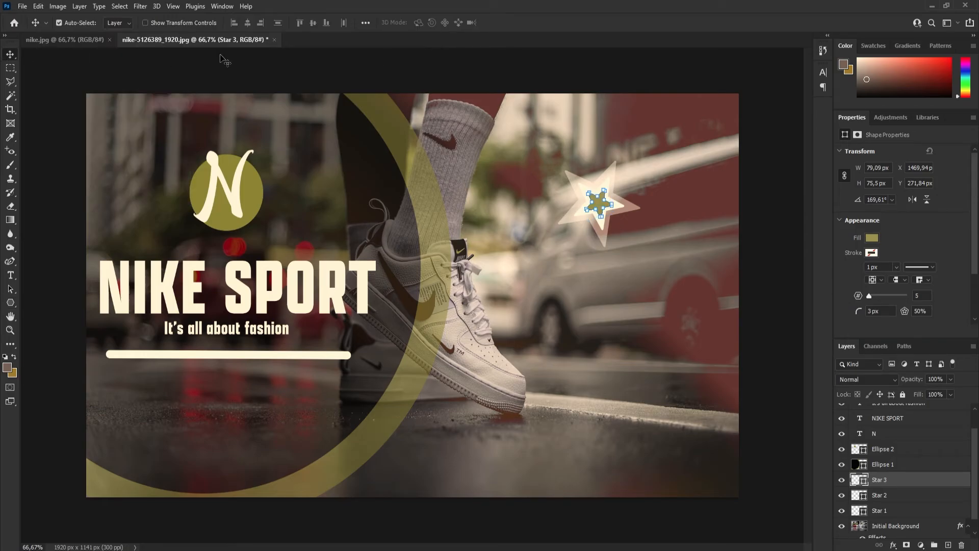
left_click(702, 225)
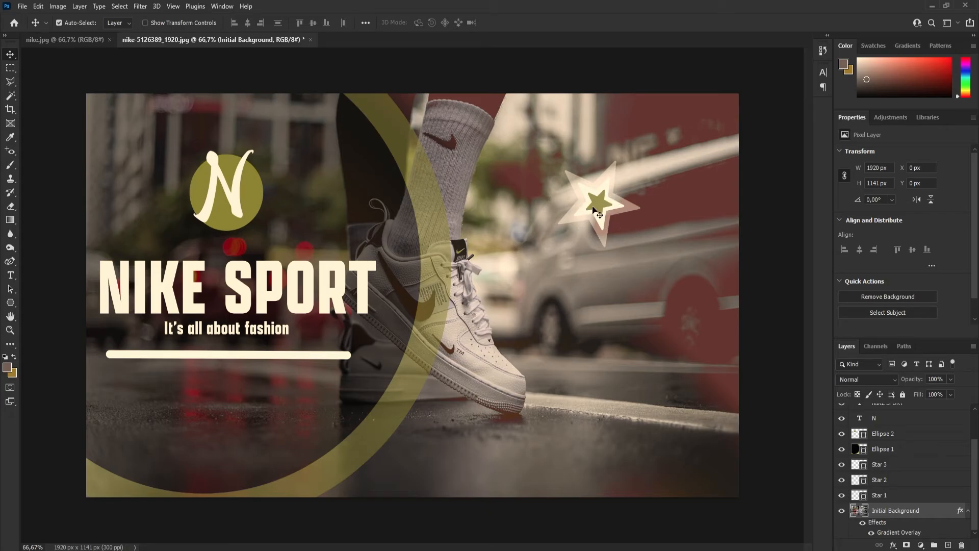
- Compare the star with the reference nike.jpg and link the Star 1, Star 2 and Star 3 layers
key("ctrl+Tab")
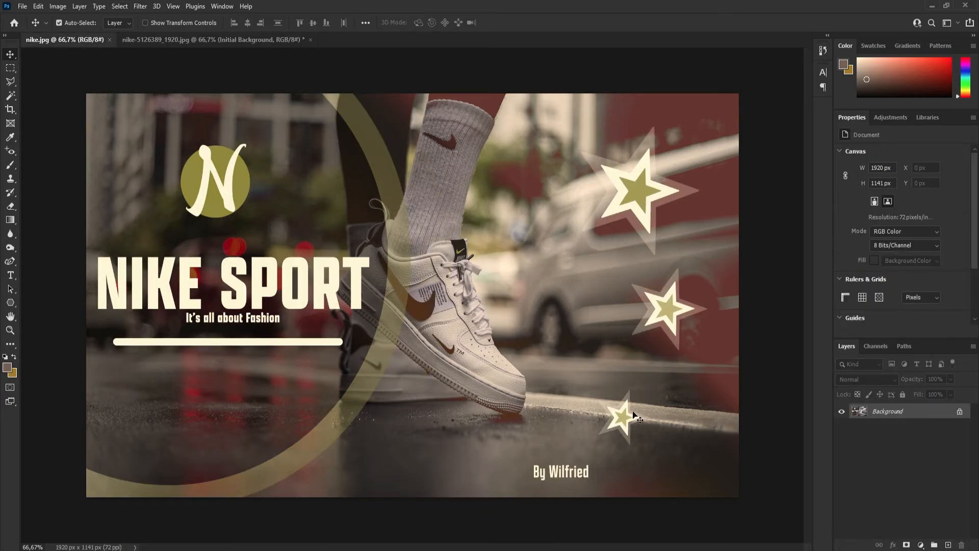
key("ctrl+Tab")
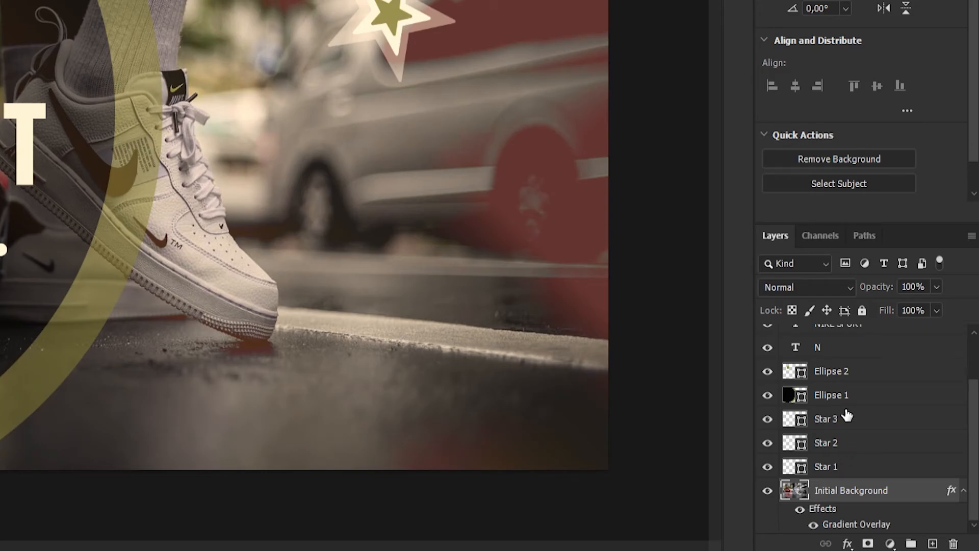
left_click(859, 425)
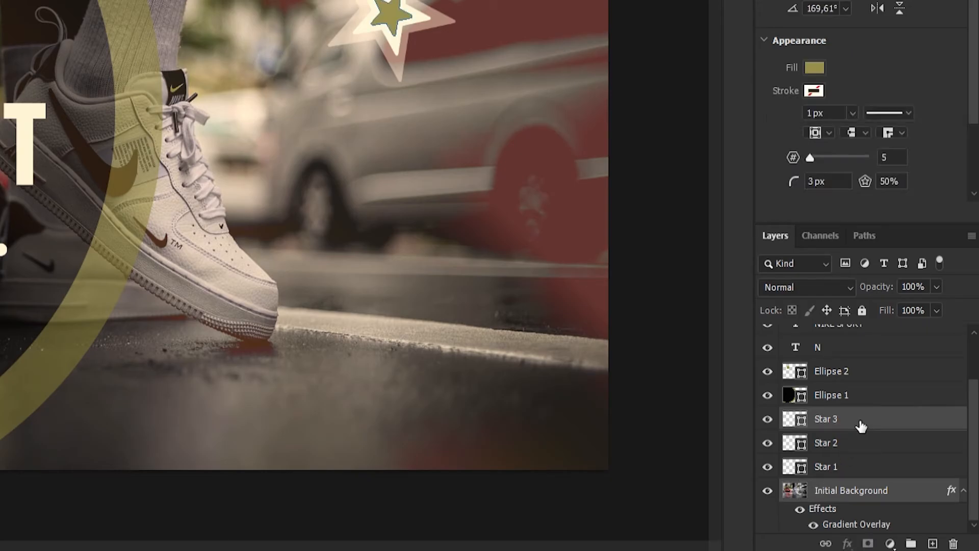
left_click(859, 451)
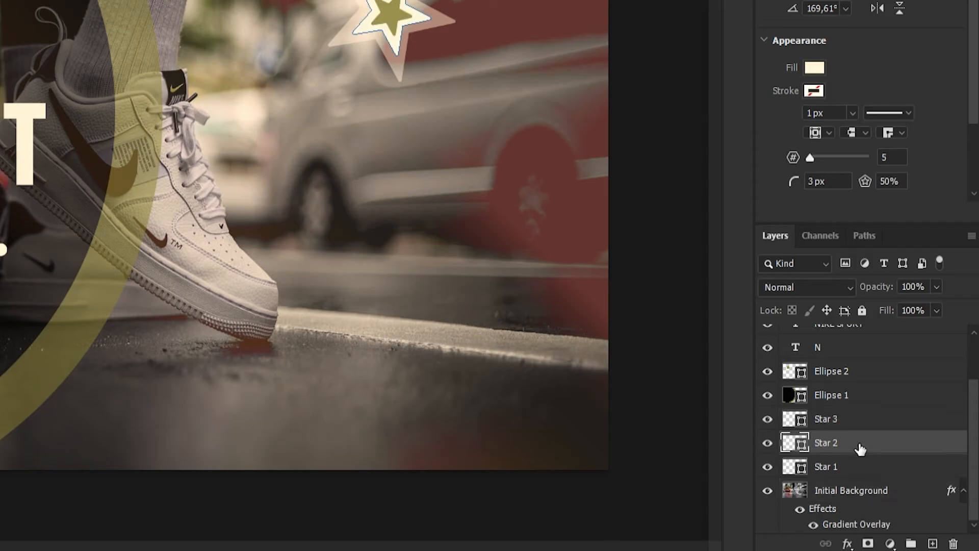
left_click(849, 422, "shift")
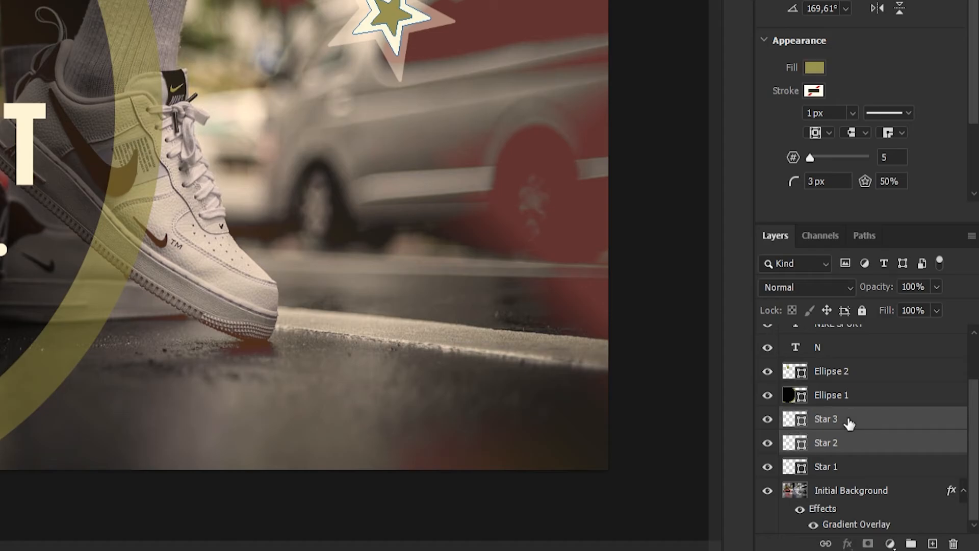
left_click(847, 468, "shift")
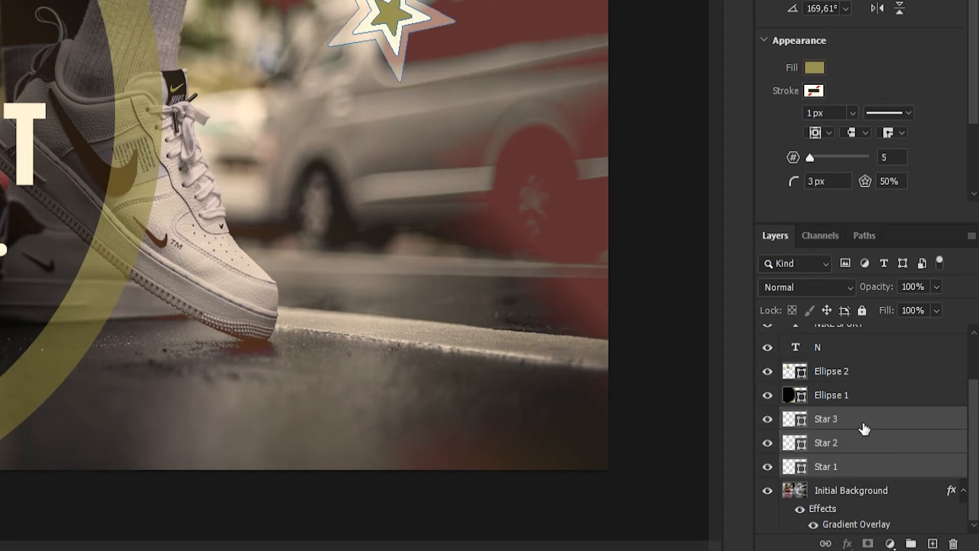
right_click(855, 449)
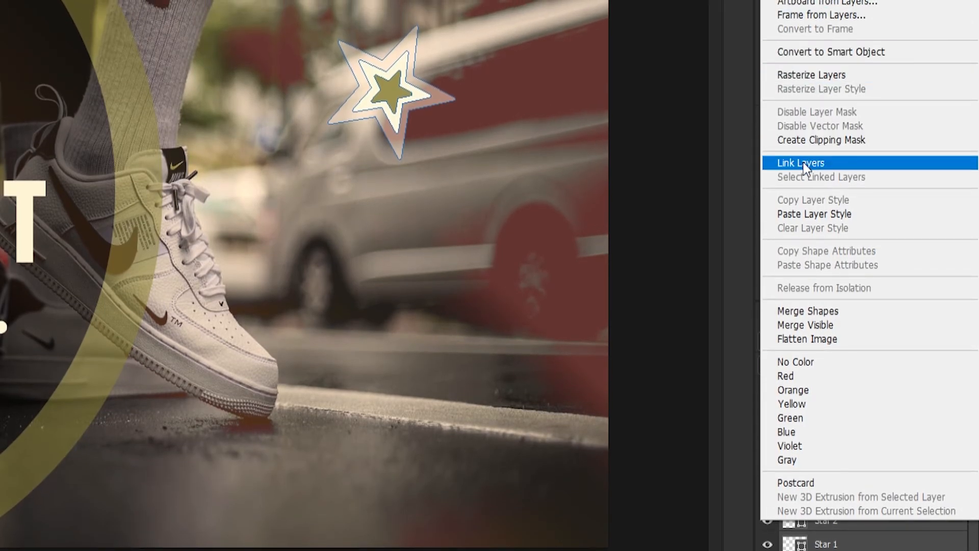
left_click(801, 150)
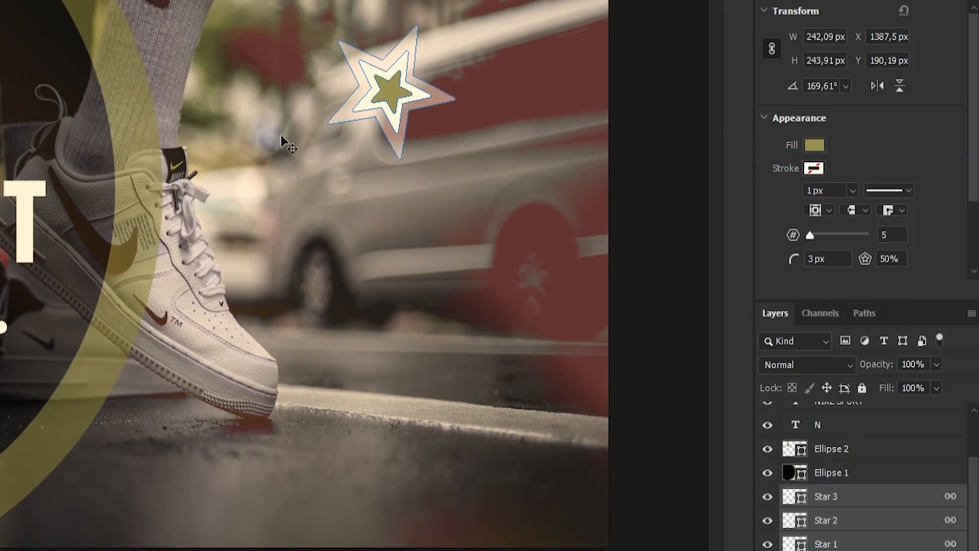
- Nudge the linked star slightly, duplicate its three layers within the same document and move the copy below it to about X 1448, Y 472 px
mouse_move(390, 90)
left_mouse_down()
mouse_move(403, 219)
mouse_move(318, 137)
mouse_move(243, 129)
mouse_move(411, 338)
mouse_move(239, 275)
mouse_move(465, 96)
mouse_move(356, 411)
mouse_move(366, 74)
mouse_move(398, 102)
mouse_move(384, 91)
left_mouse_up()
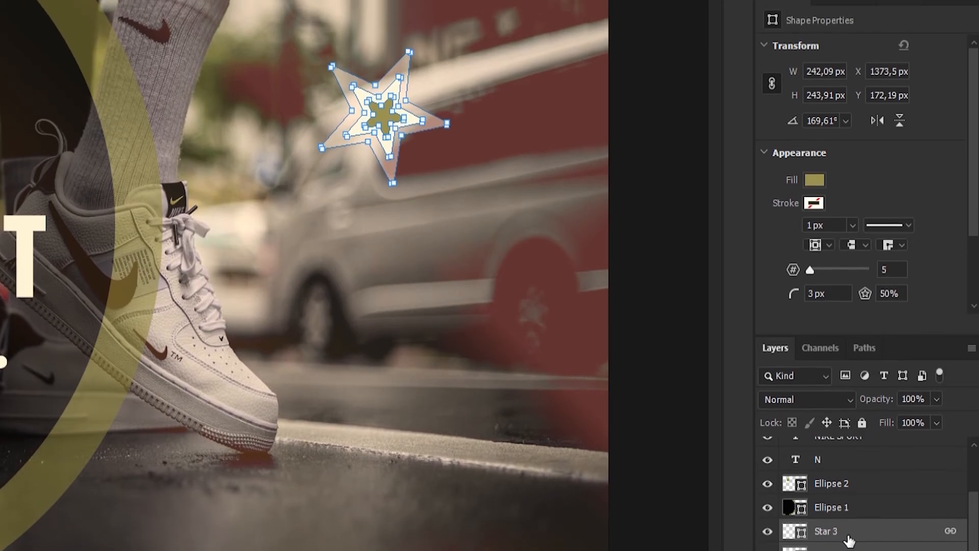
right_click(818, 502)
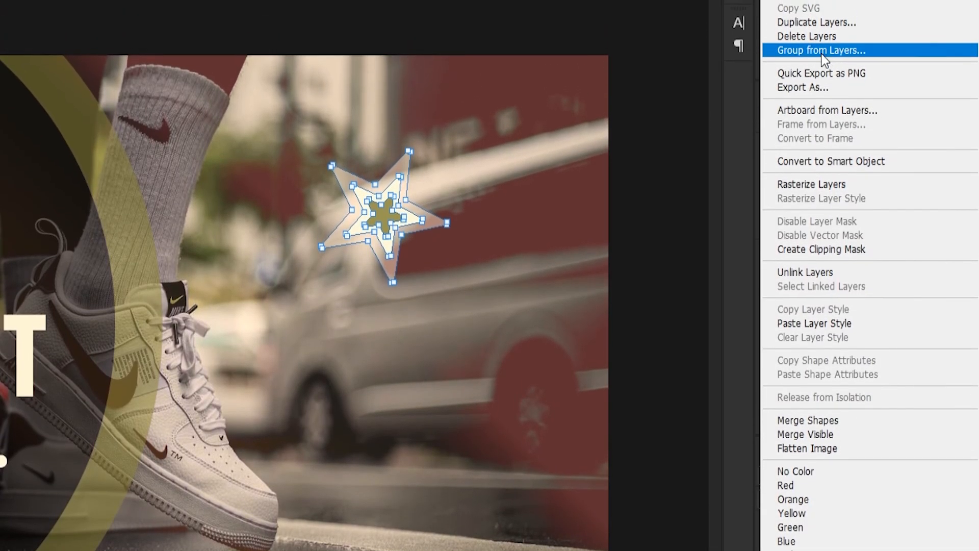
left_click(815, 26)
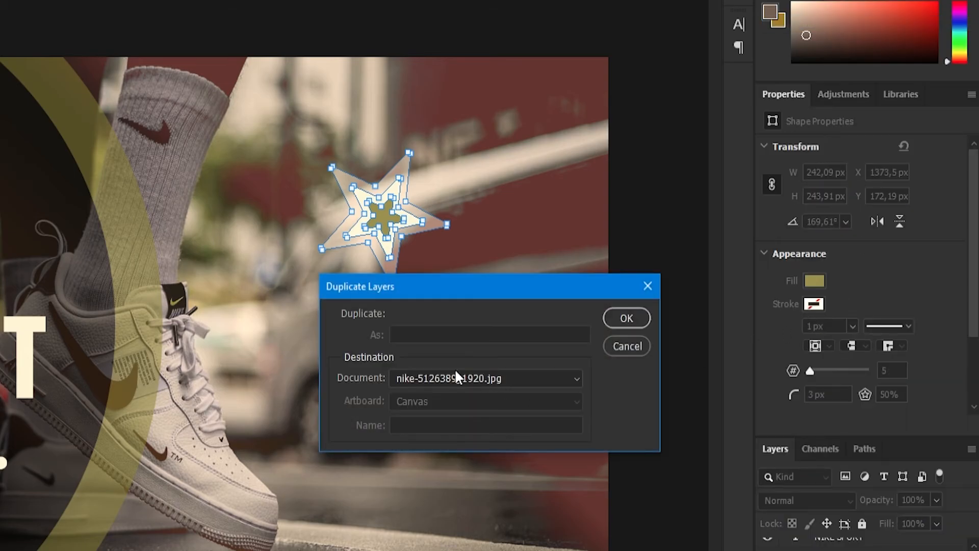
left_click(627, 318)
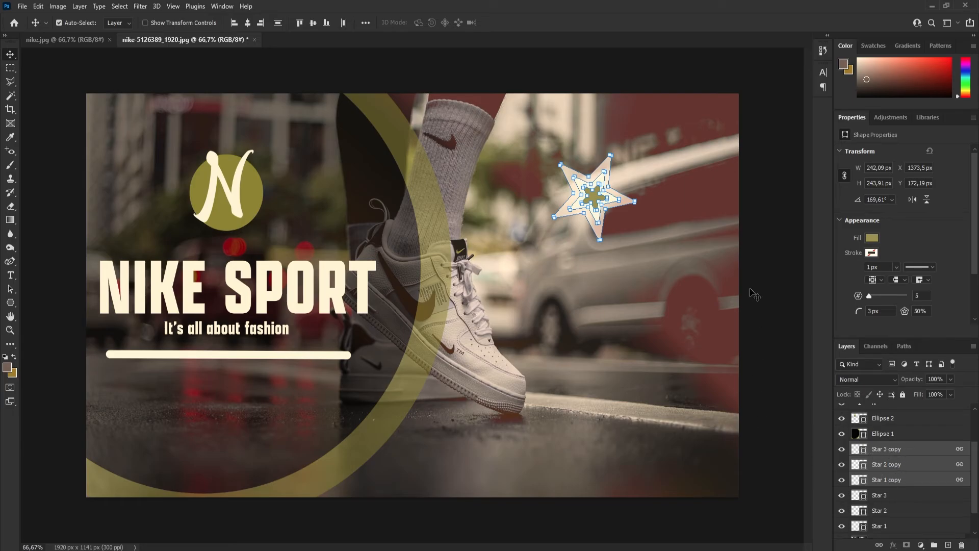
left_click_drag(598, 203, 623, 305)
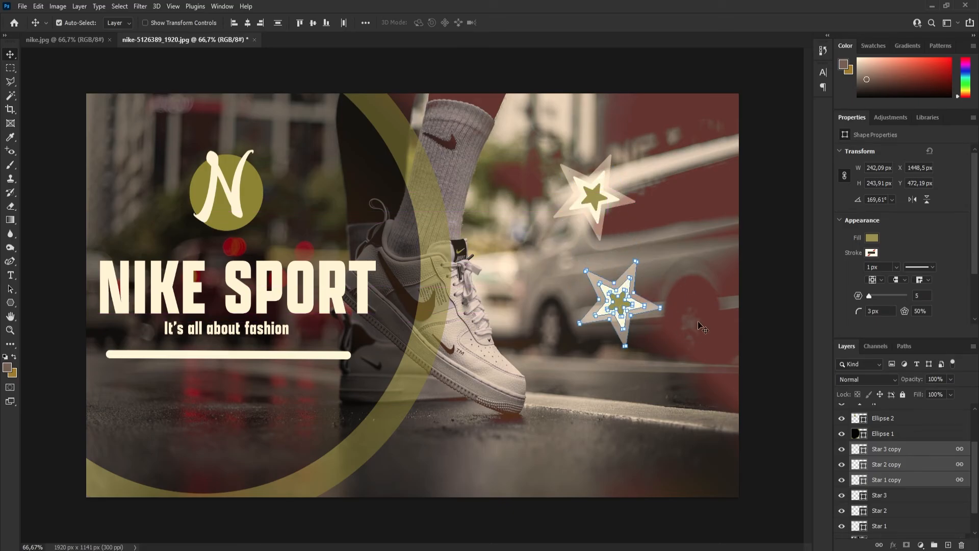
- Scale the duplicated star proportionally about its centre to about 66.7%
key("ctrl+t")
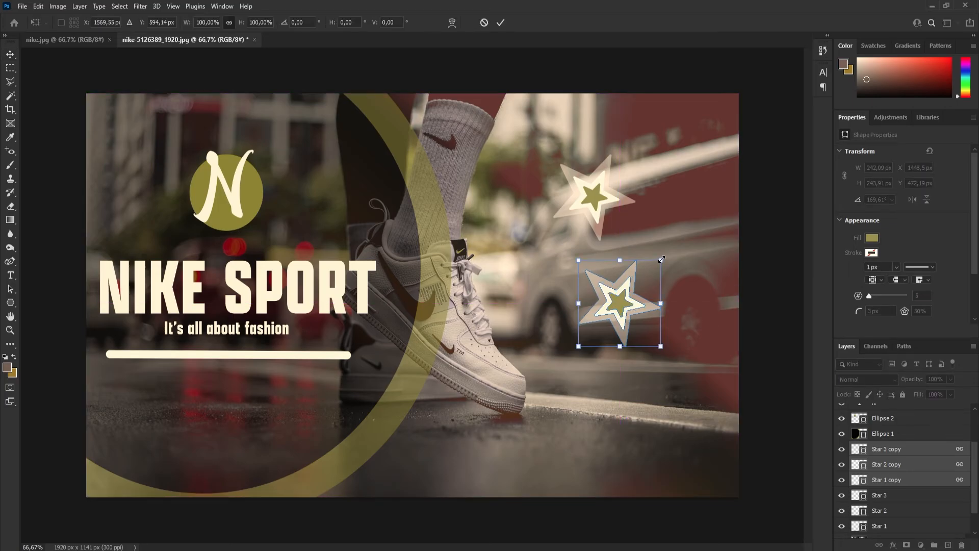
left_click_drag(661, 260, 648, 274)
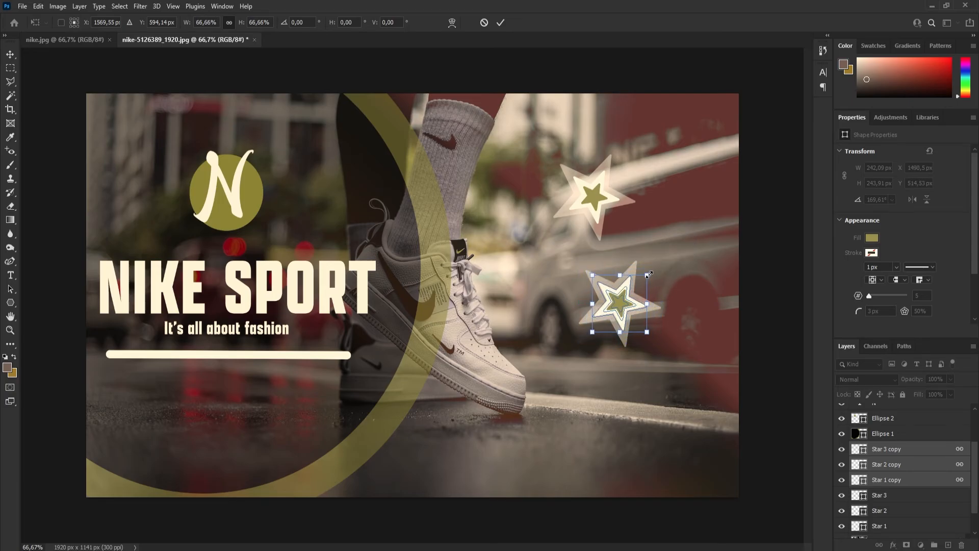
left_click(502, 24)
left_click(662, 260)
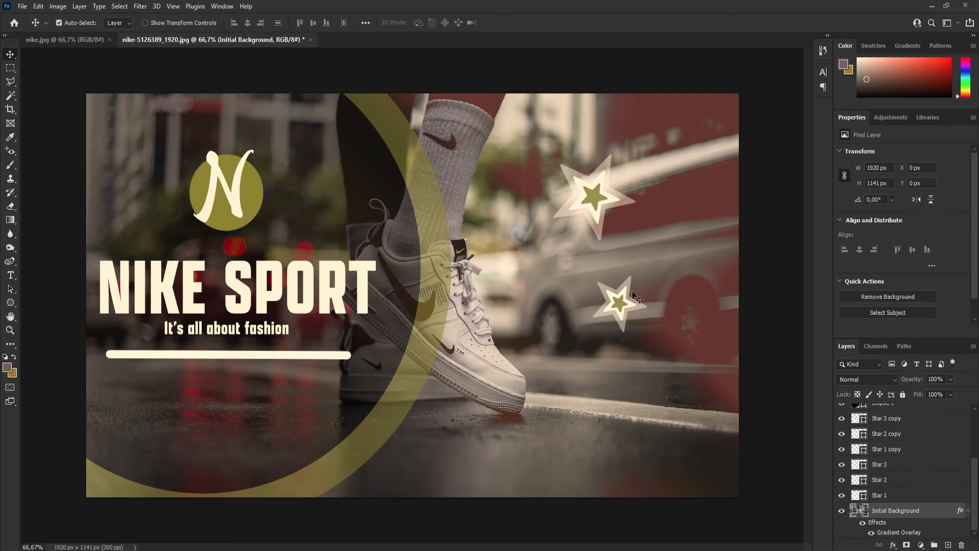
- Duplicate the Star 3 copy, Star 2 copy and Star 1 copy layers within the same document and move the new star about 273 px straight down
scroll(911, 436, "up", 1)
left_click(911, 435)
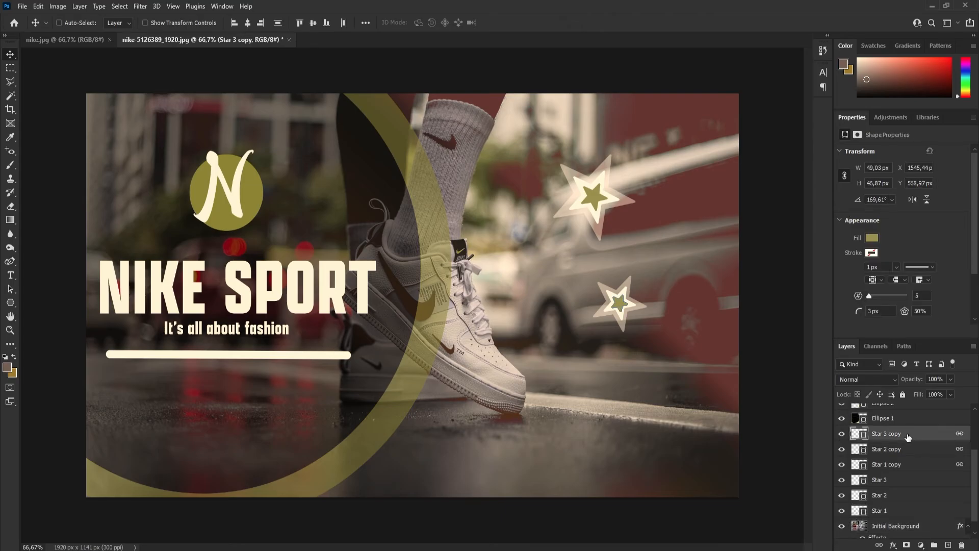
left_click(909, 449, "ctrl")
left_click(912, 464, "ctrl")
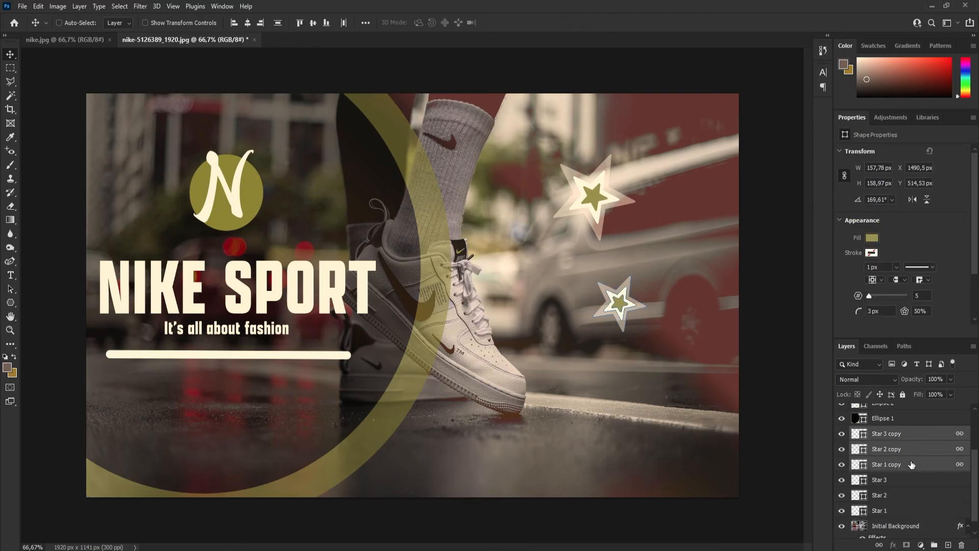
right_click(906, 451)
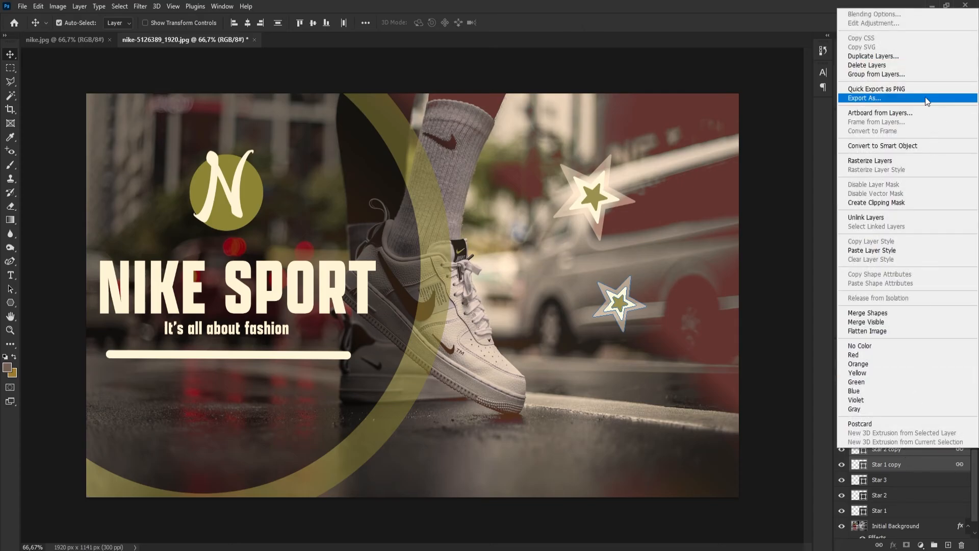
left_click(892, 57)
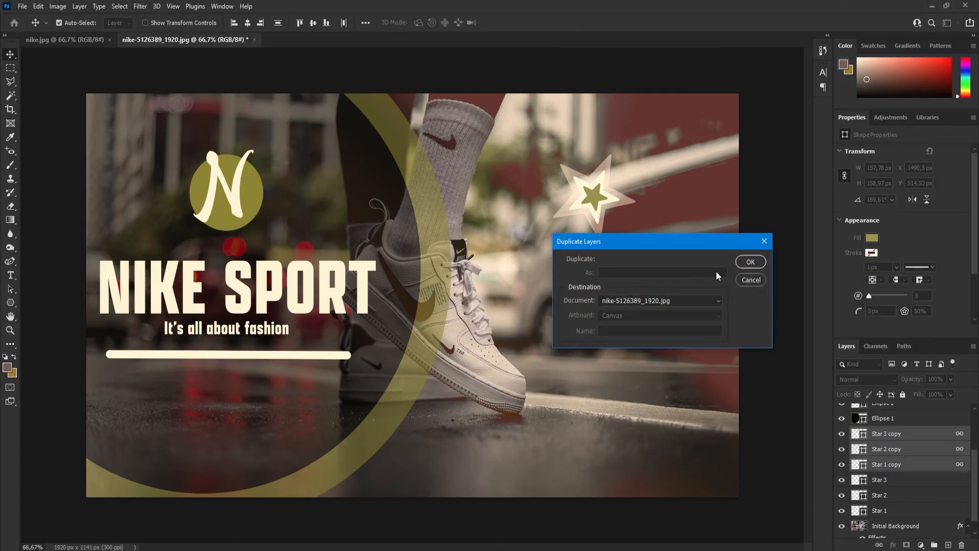
left_click(756, 264)
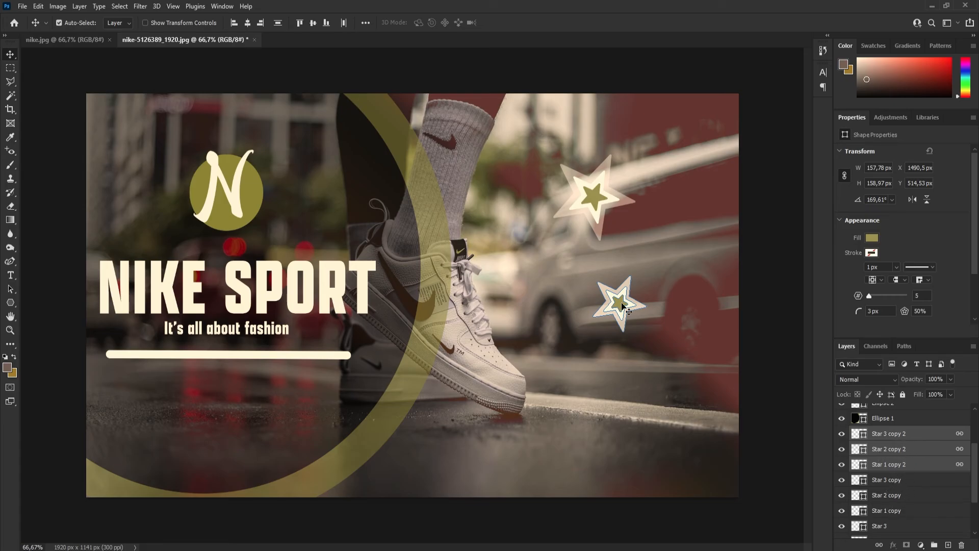
left_click_drag(625, 308, 619, 405)
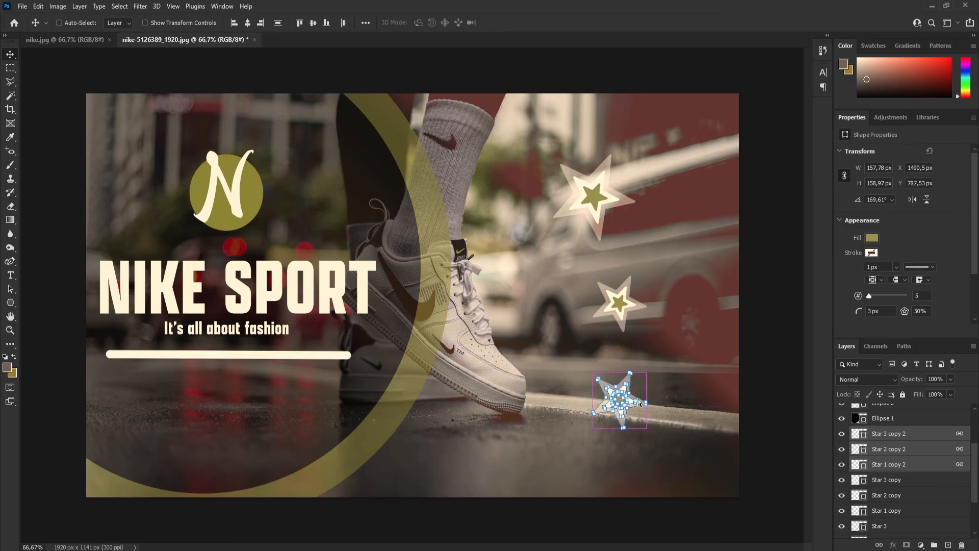
- Scale the lowest star about its centre to about 63.1% and shift it slightly left, centred near X 1545, Y 870 px
key("ctrl+t")
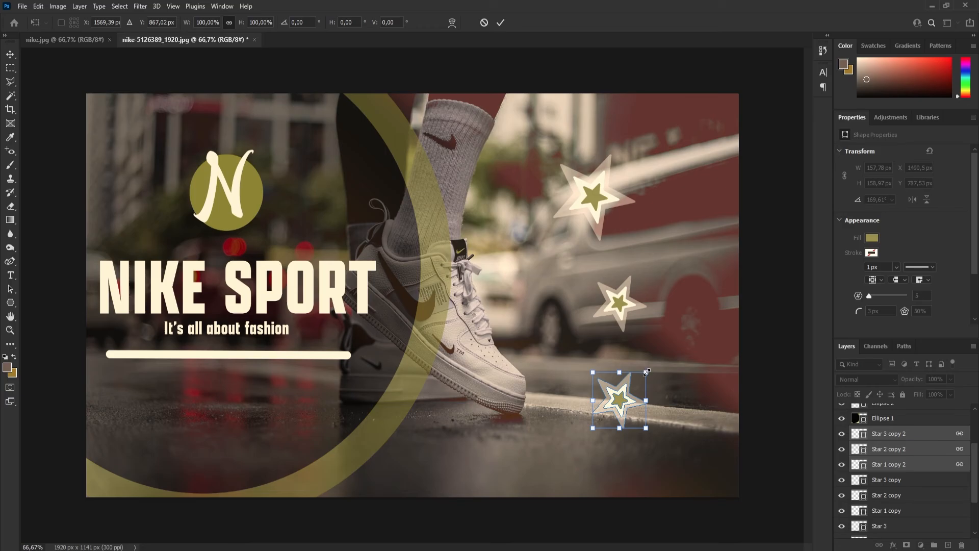
left_click_drag(647, 372, 637, 381)
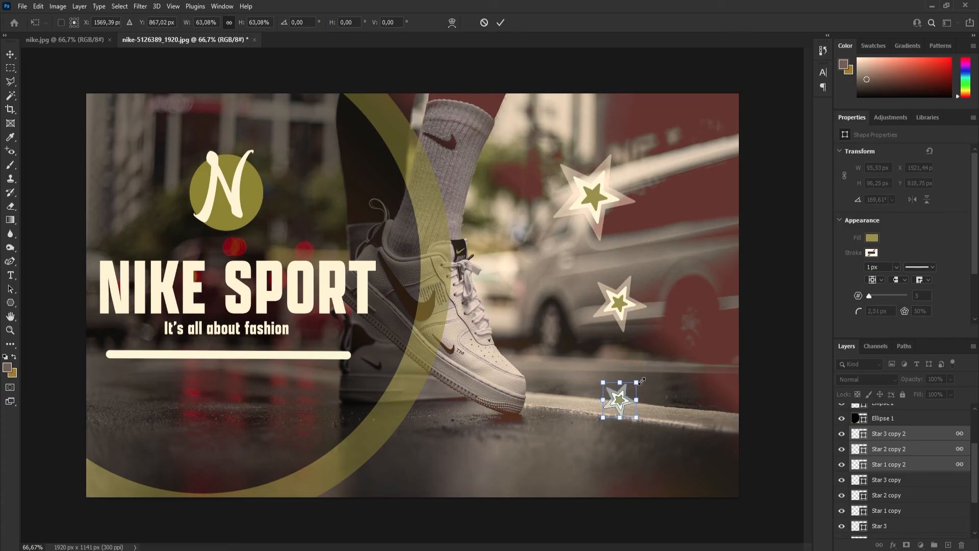
left_click_drag(620, 403, 613, 404)
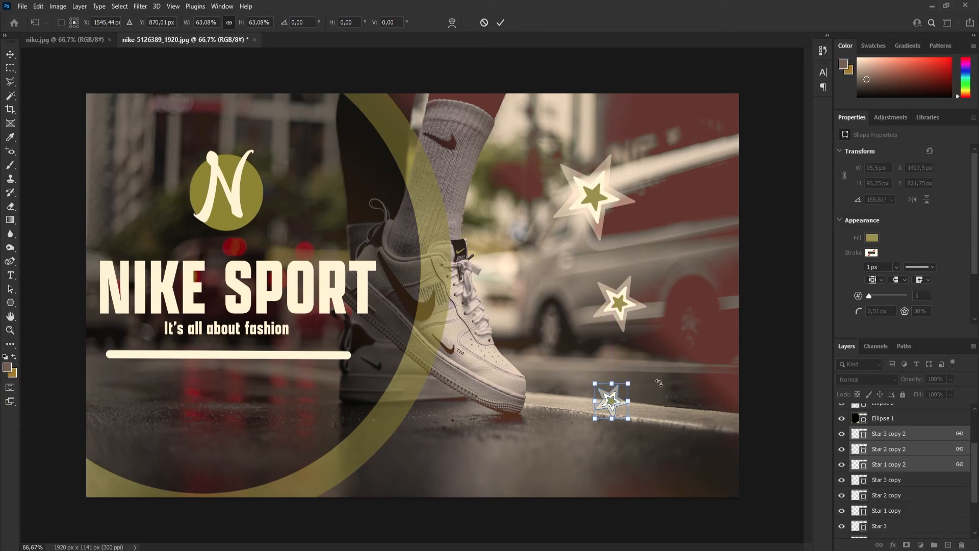
left_click(500, 22)
left_click(669, 349)
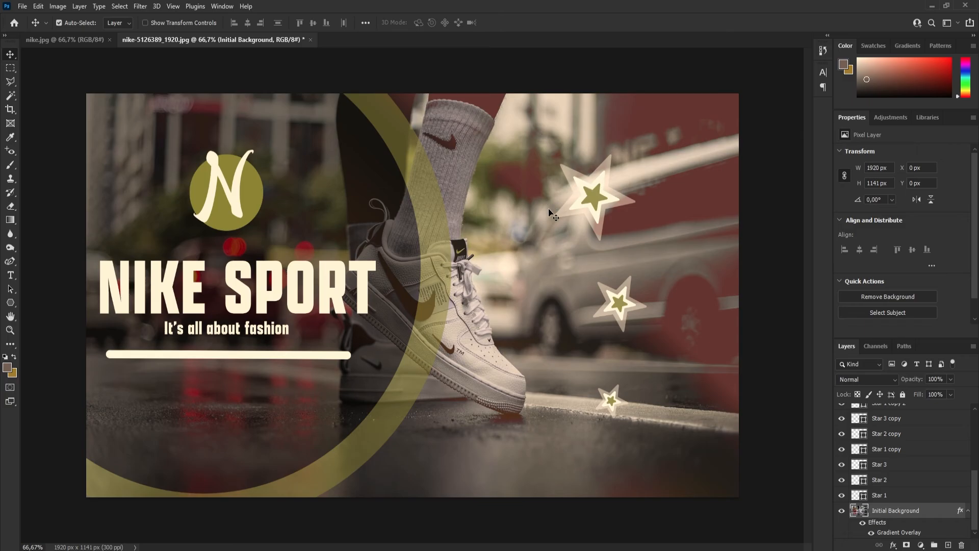
- Add a credit line reading "By" plus the designer's first name near the photo's lower edge, below the smallest star
left_click(10, 276)
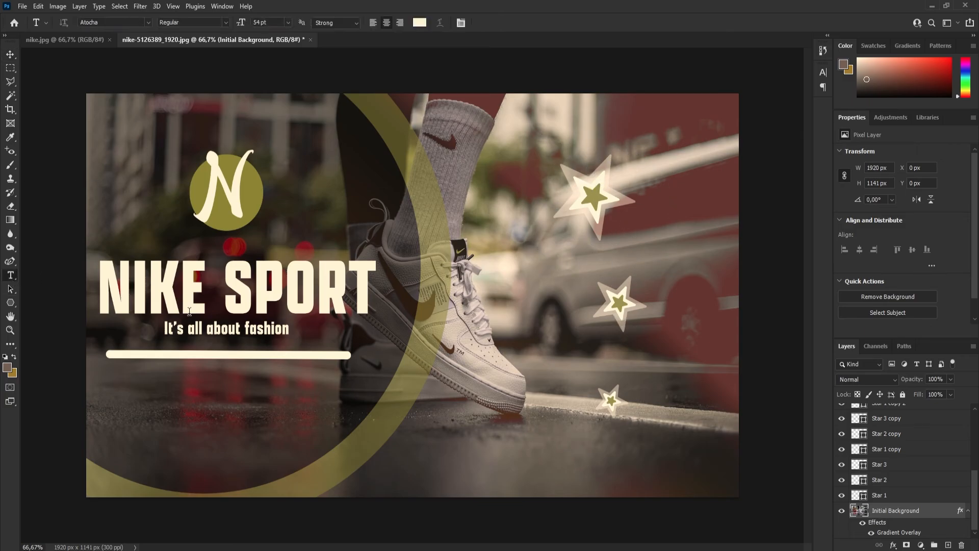
left_click(552, 473)
type("B")
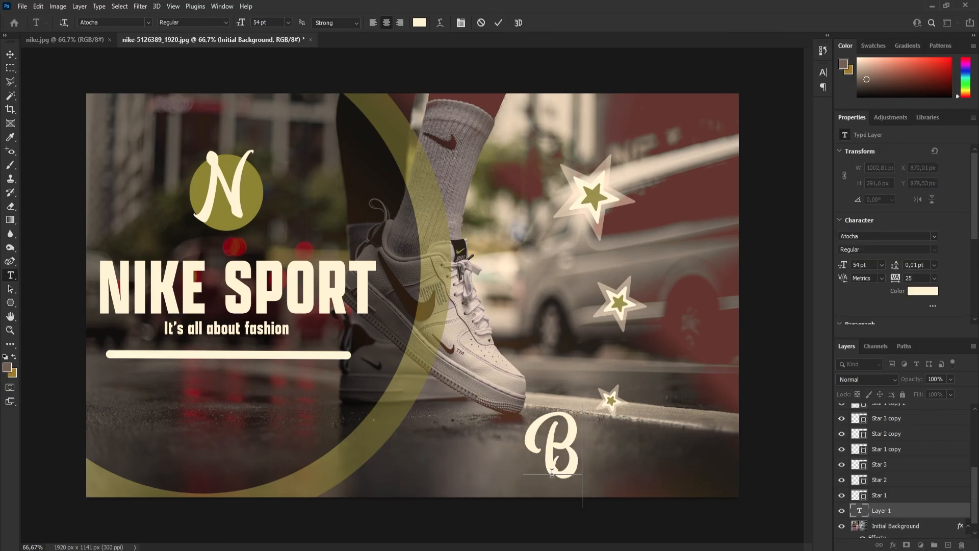
type("y Wilfried")
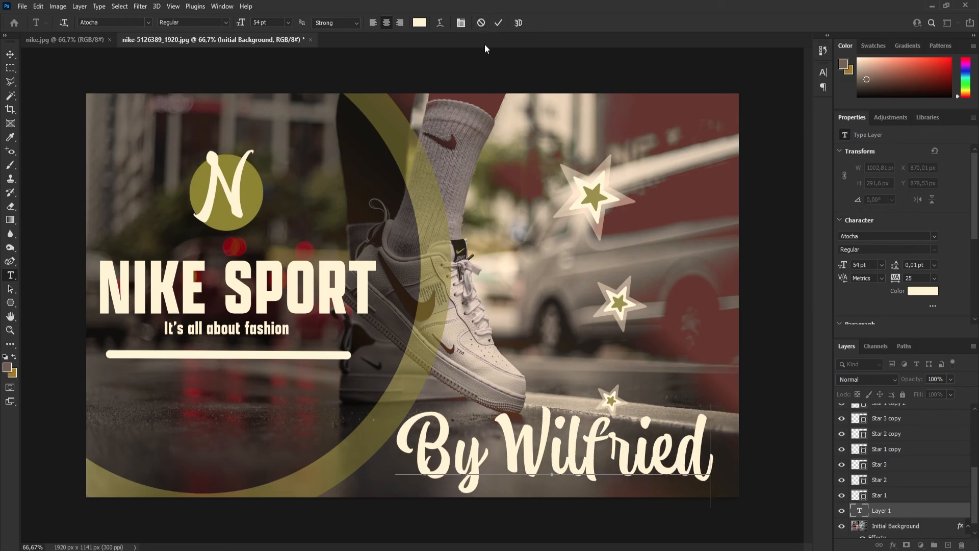
- Set the whole credit line's font to Apotek Comp and finish the text edit
key("ctrl+a")
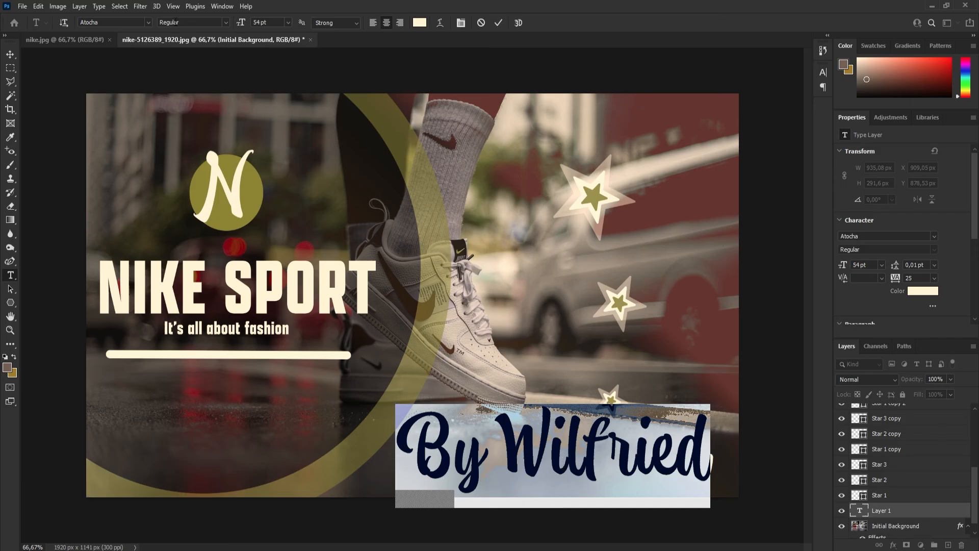
left_click(149, 24)
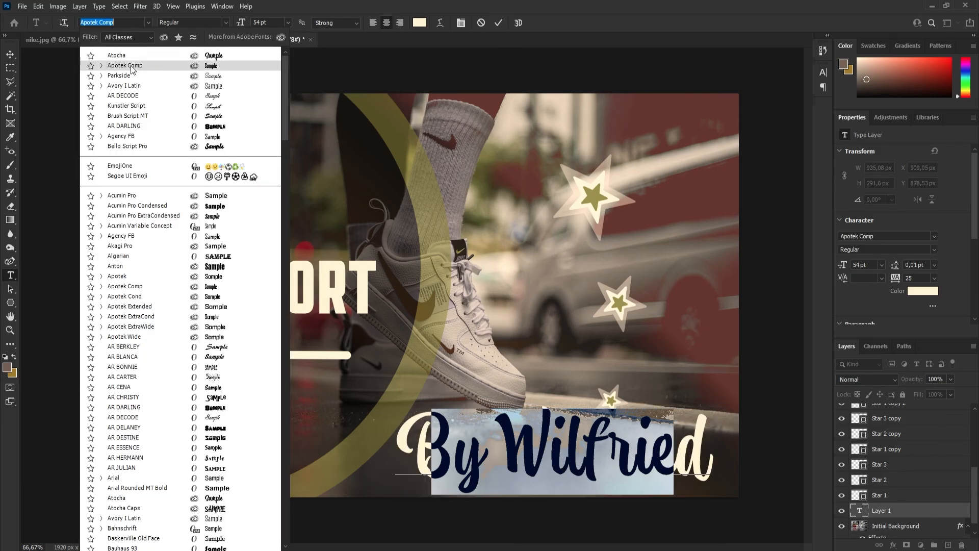
left_click(131, 67)
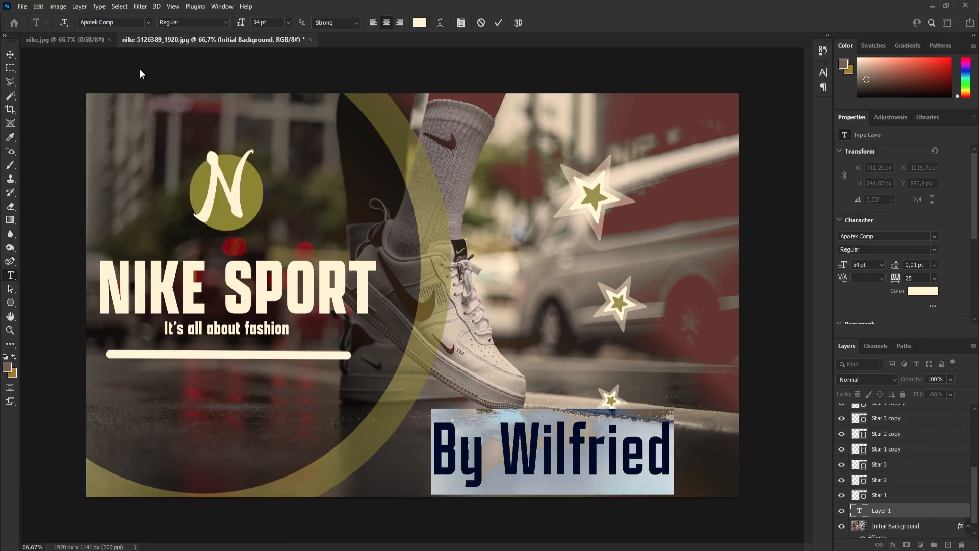
left_click(580, 450)
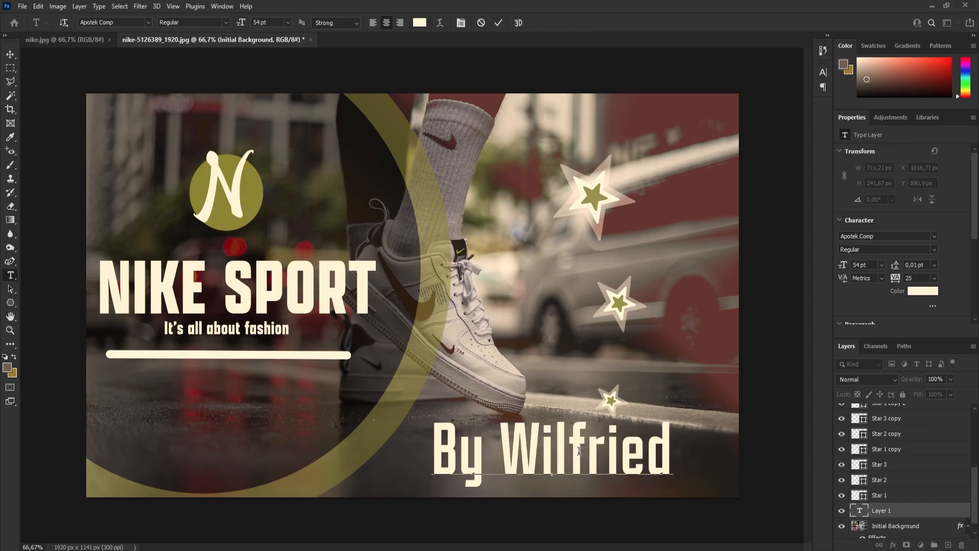
left_click(888, 510)
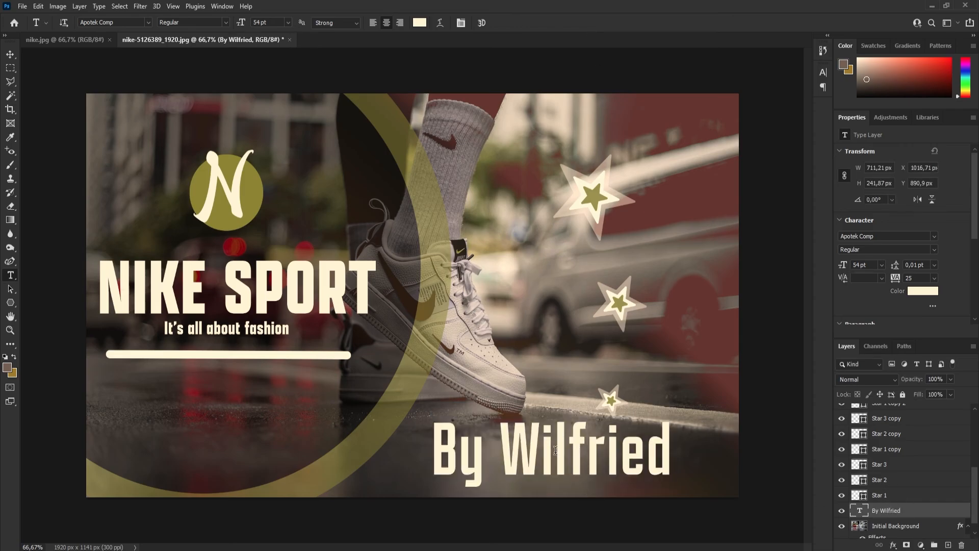
- Scale the credit line proportionally to about 25.6% and place it near the photo's lower edge at about X 1220, Y 1039 px
key("ctrl+t")
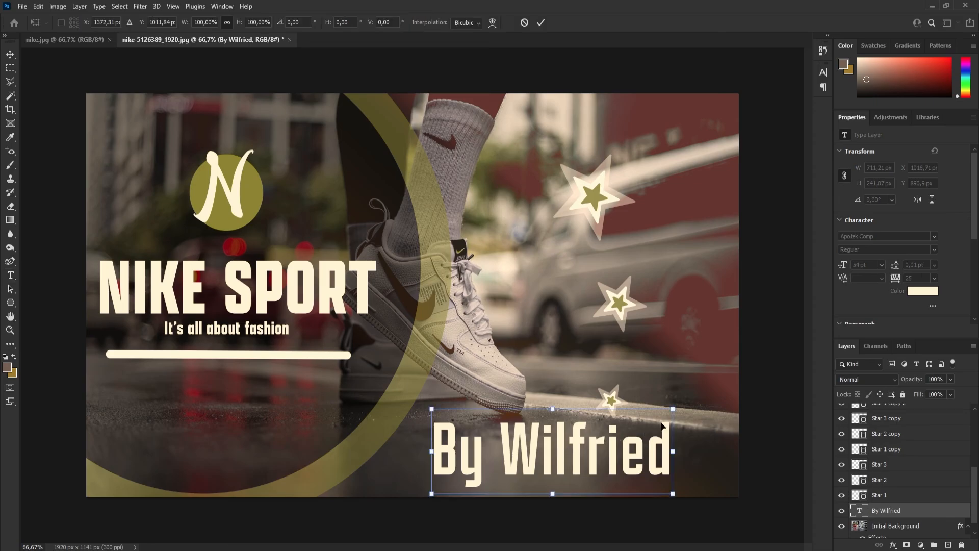
left_click_drag(673, 408, 563, 464)
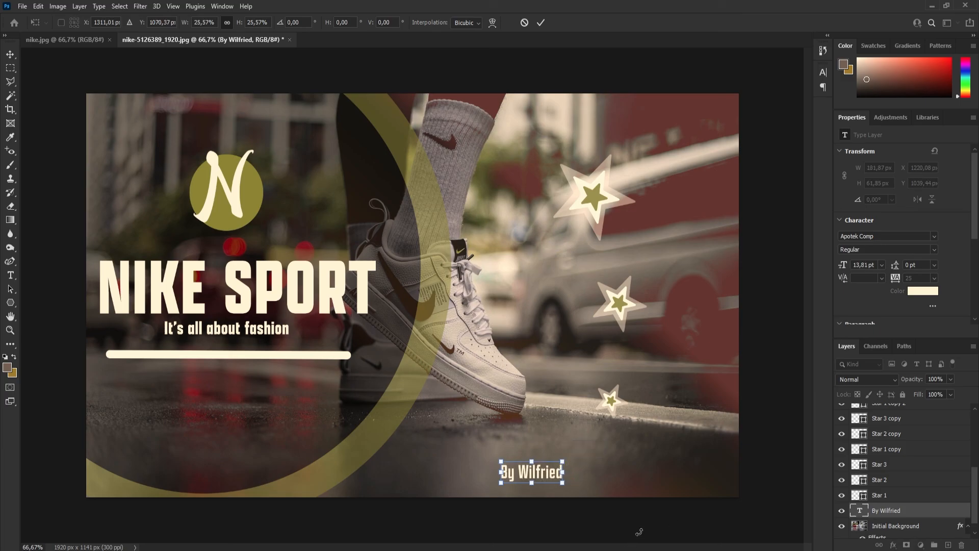
left_click(540, 22)
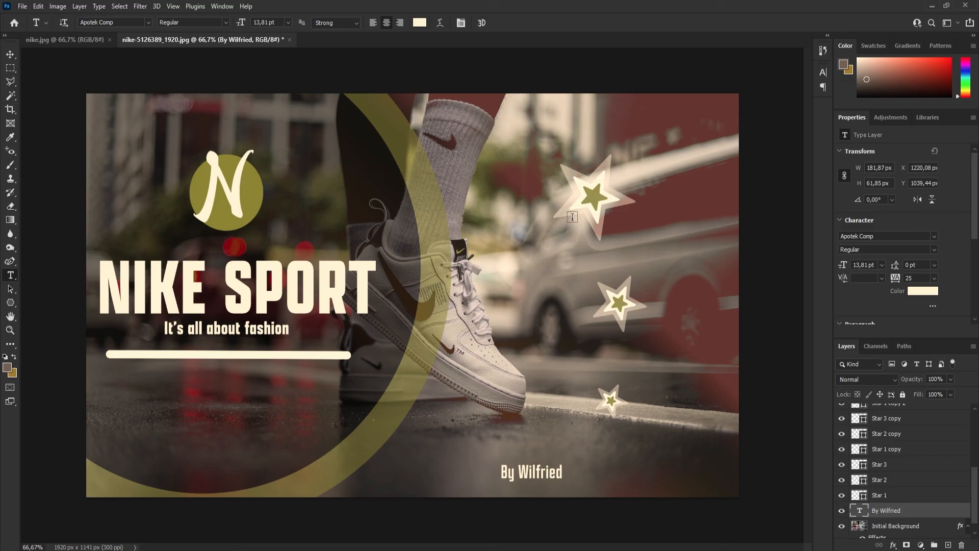
- Switch to the Custom Shape tool
left_click(10, 303)
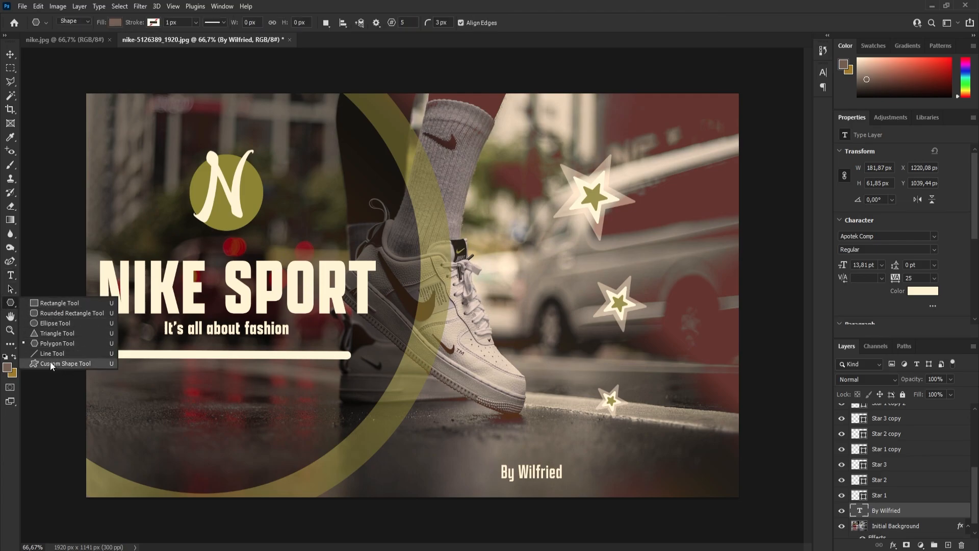